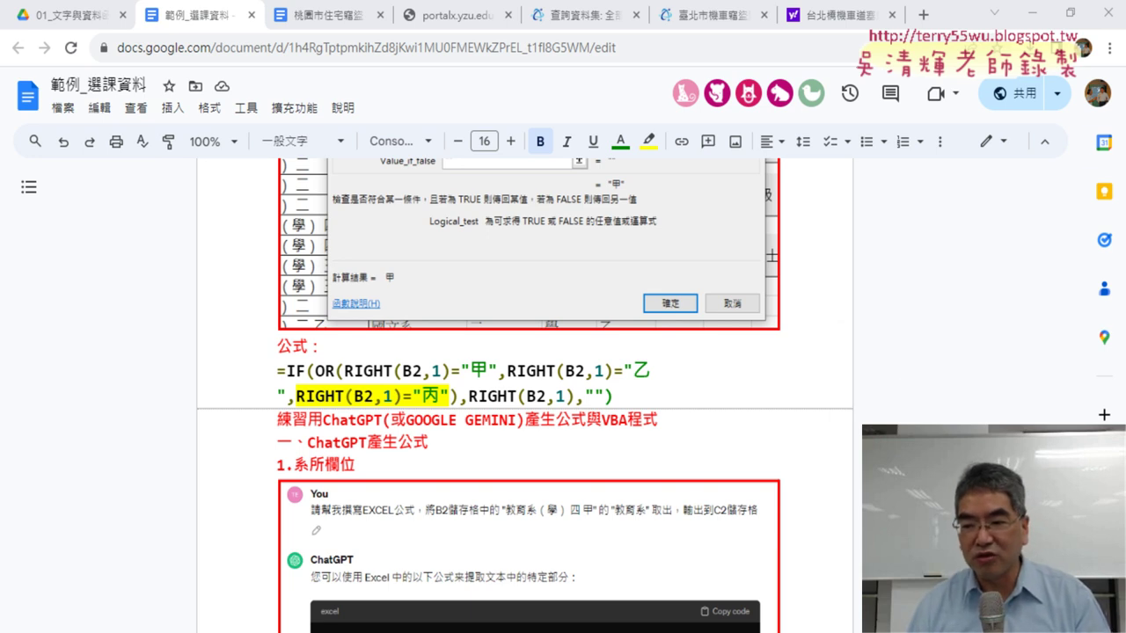
Inspect F2's IF/OR/RIGHT formula on the A班 (AI) sheet, highlighting its 丙 condition without changing it
left_click(95, 17)
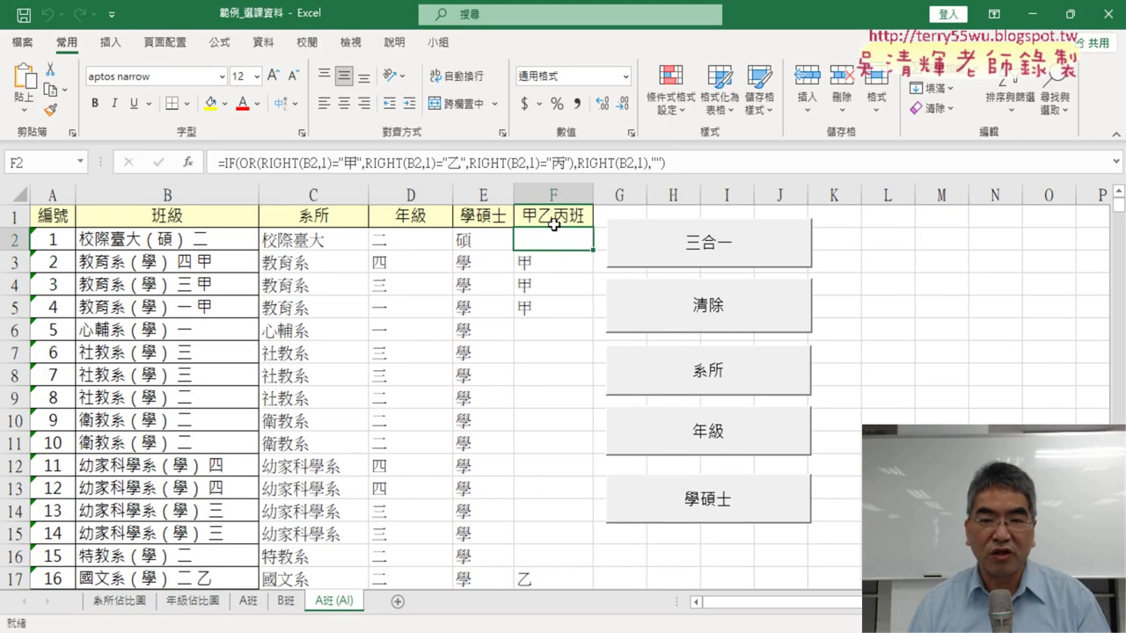
left_click_drag(468, 164, 565, 164)
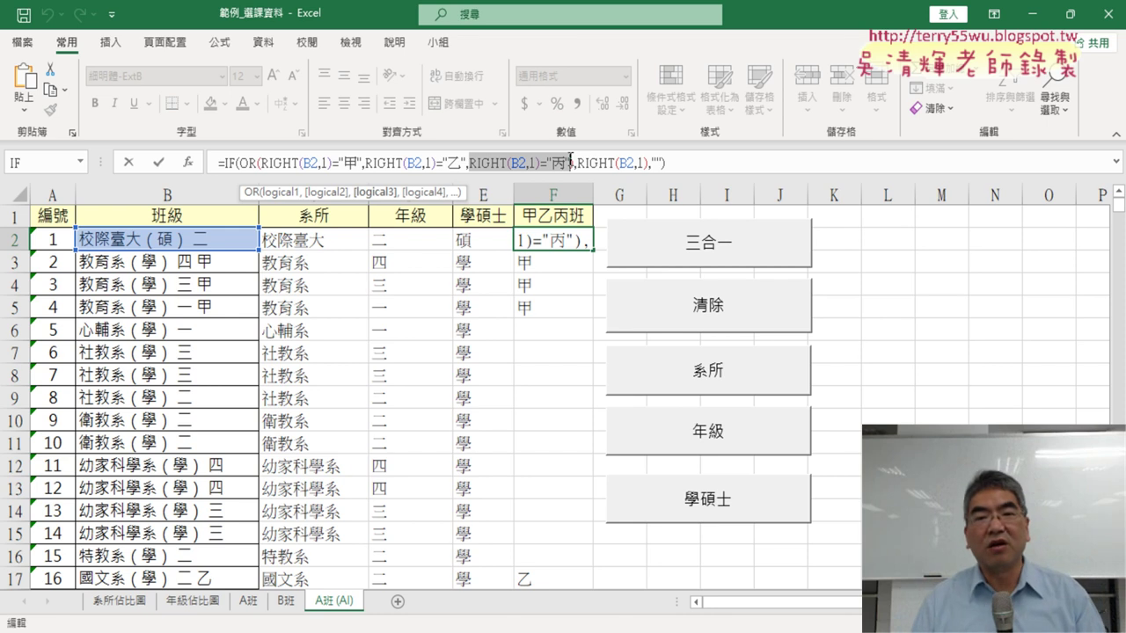
left_click(129, 163)
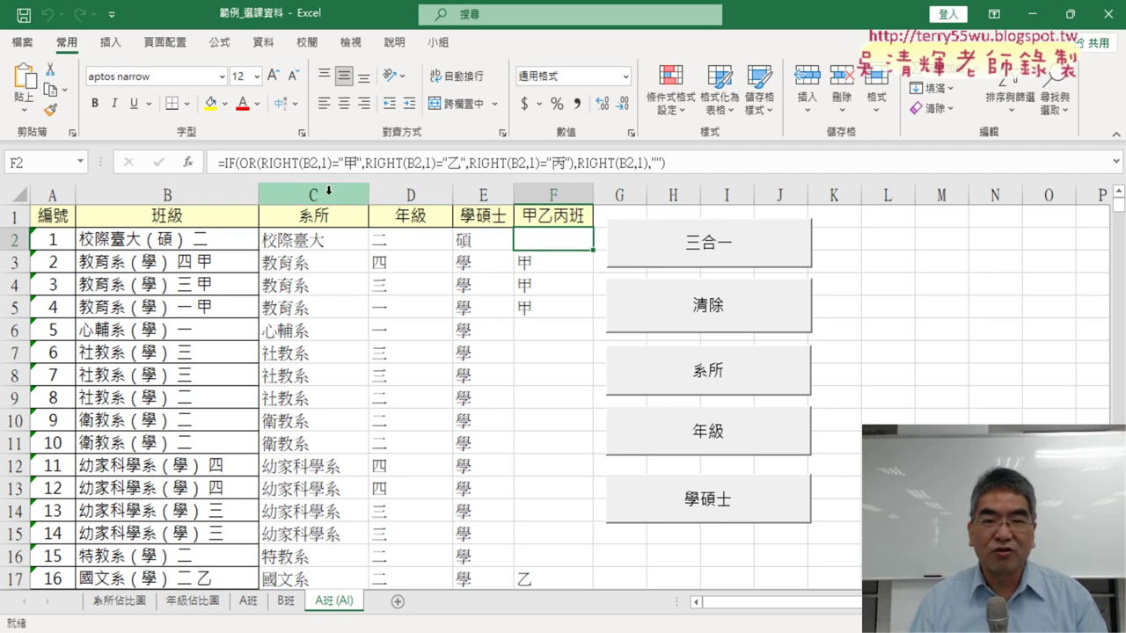
Review the LEFT/FIND 系所 formula in C3 and the 甲乙丙班 formula in F2, with the Insert tab showing
mouse_move(328, 195)
left_mouse_down()
mouse_move(537, 170)
mouse_move(551, 241)
left_mouse_up()
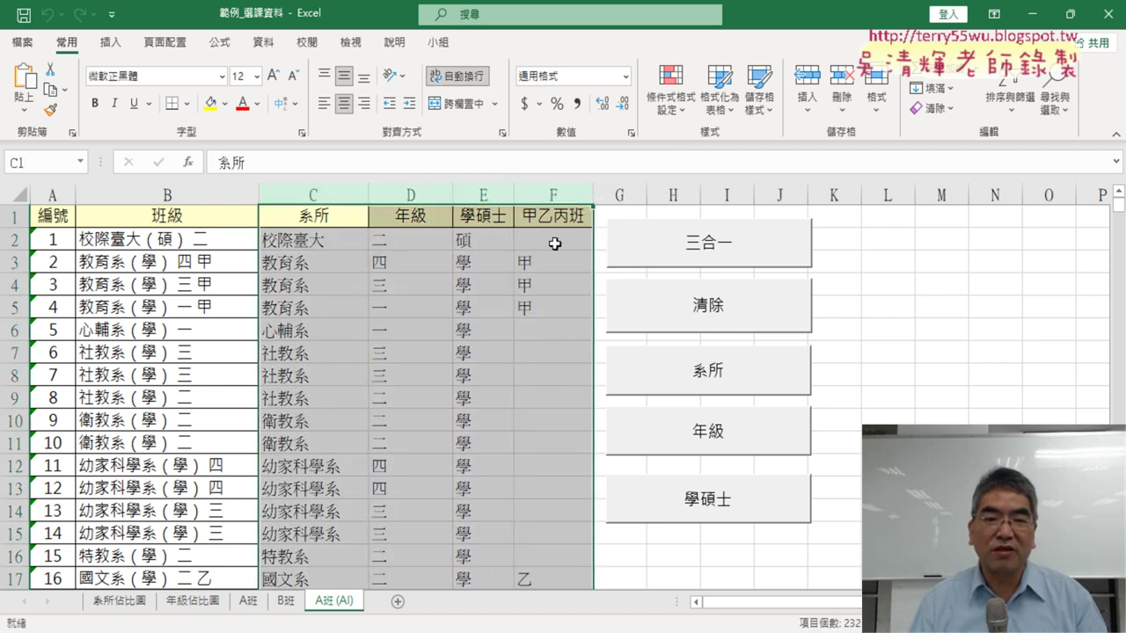
left_click(555, 246)
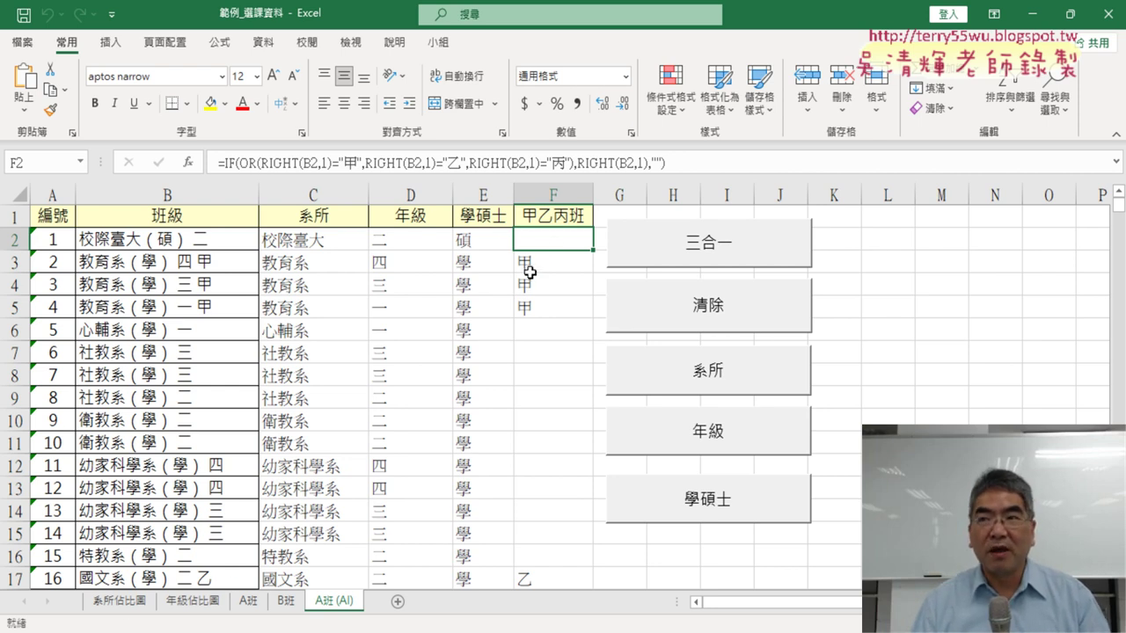
left_click(111, 42)
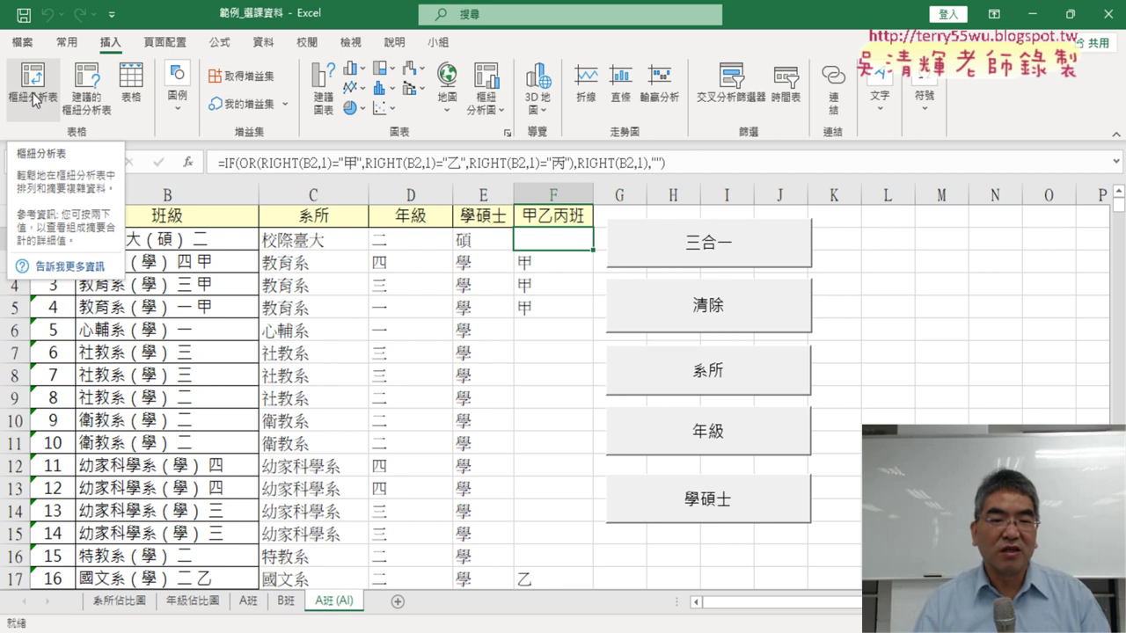
left_click(306, 269)
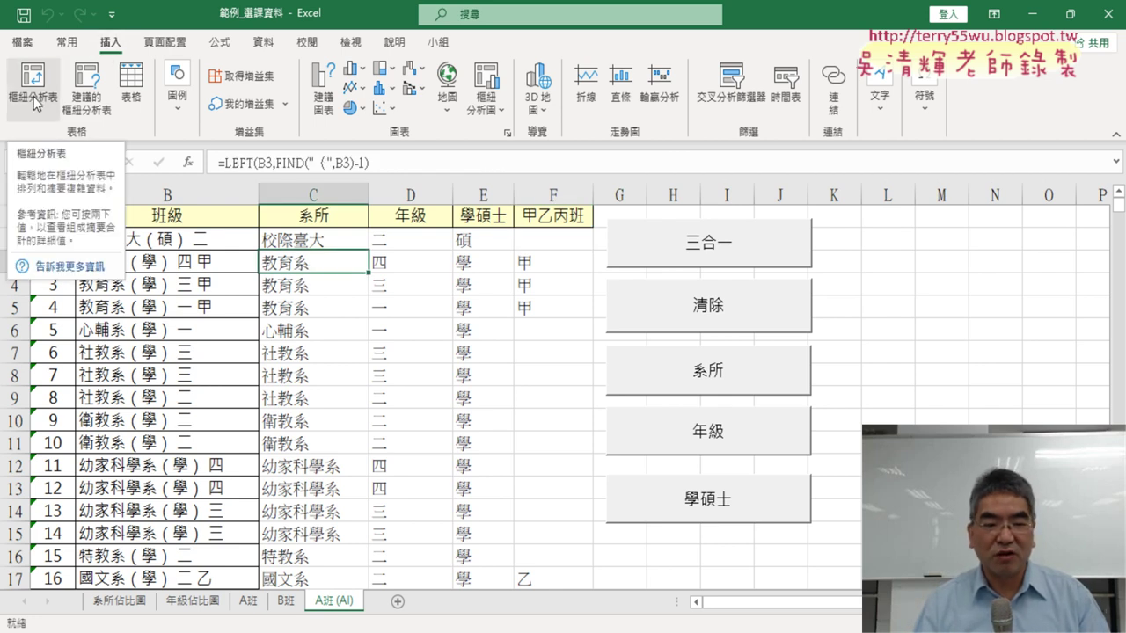
left_click(553, 238)
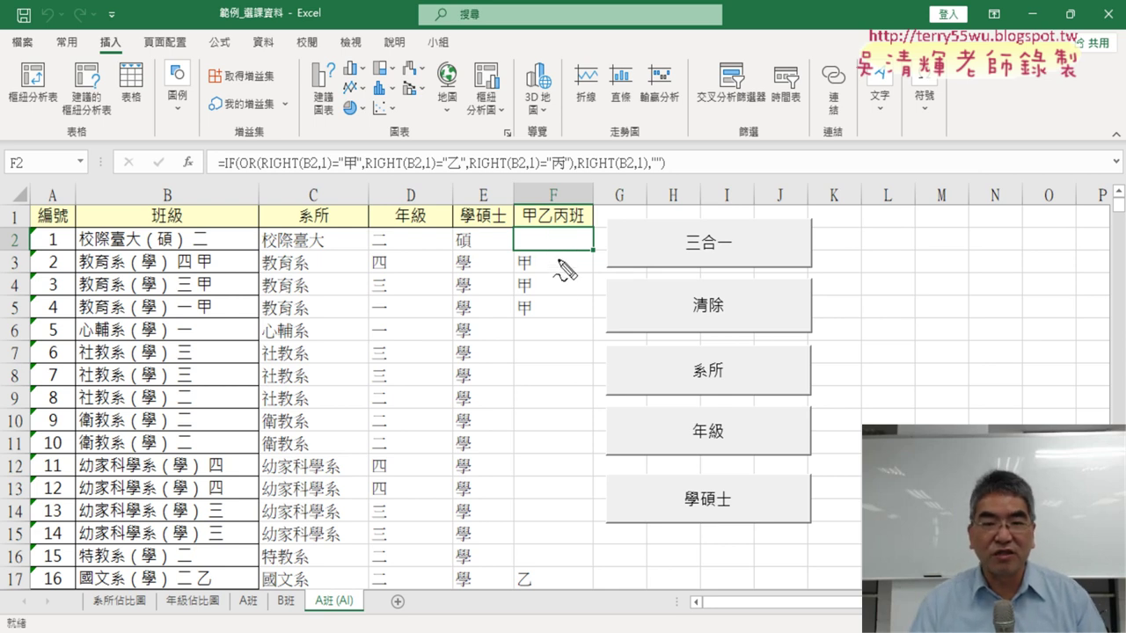
left_click_drag(607, 547, 608, 581)
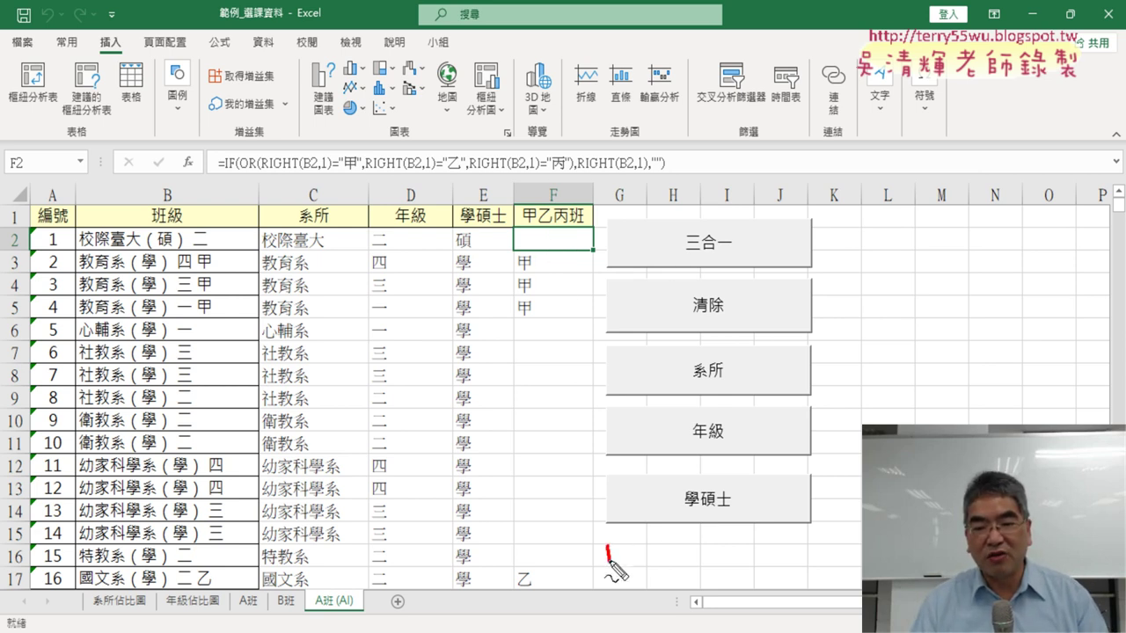
left_click_drag(614, 539, 809, 584)
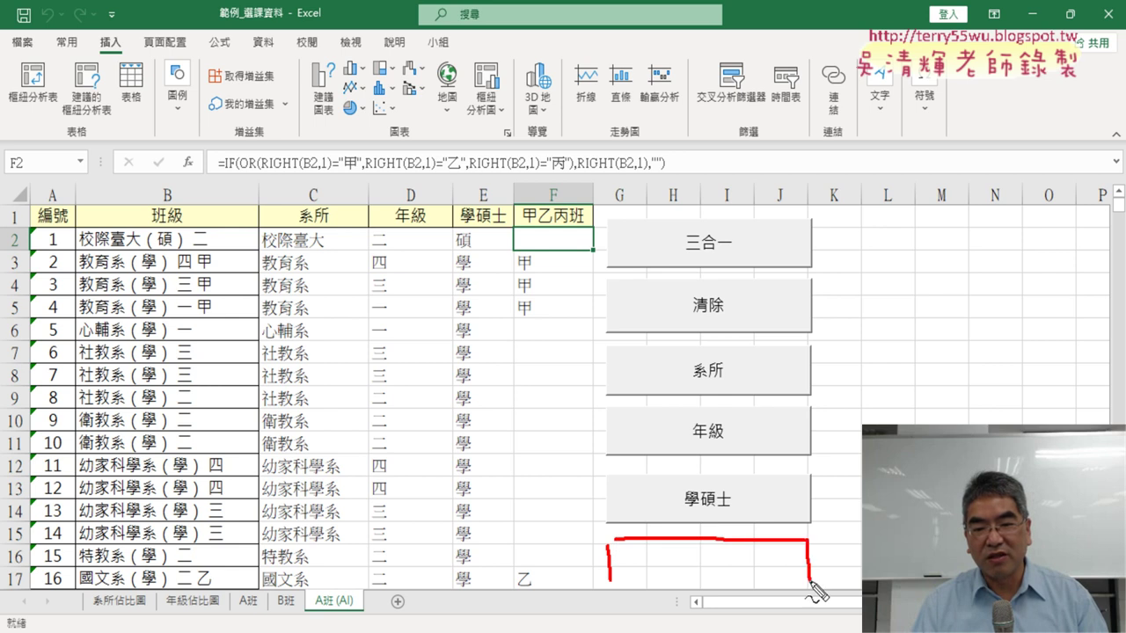
left_click_drag(609, 580, 807, 587)
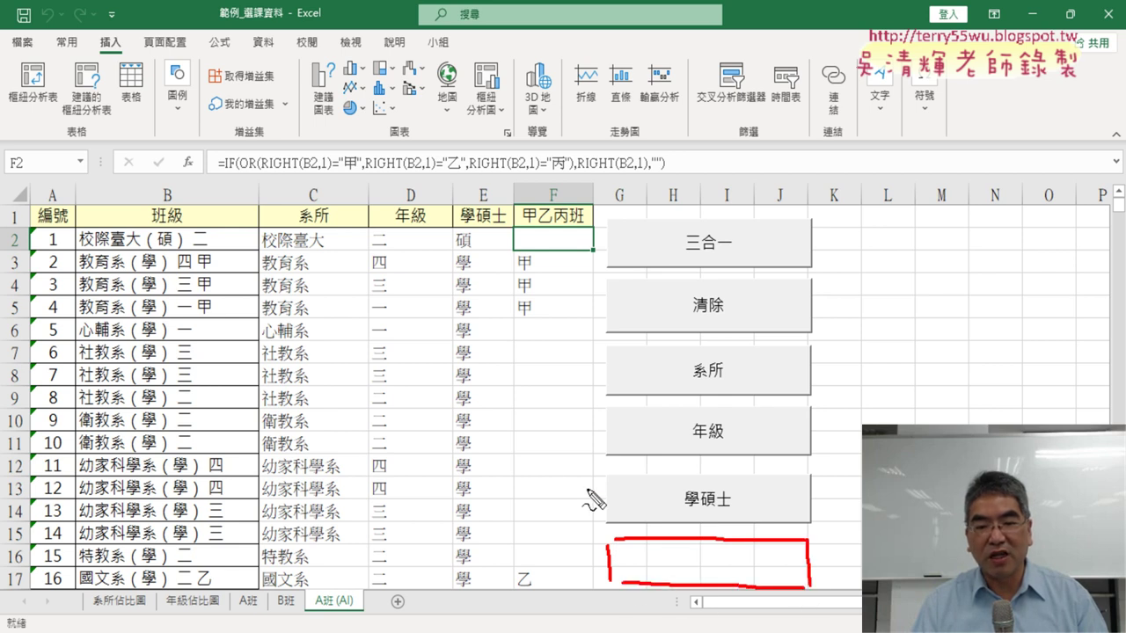
mouse_move(542, 467)
left_mouse_down()
mouse_move(617, 535)
mouse_move(590, 525)
mouse_move(621, 510)
left_mouse_up()
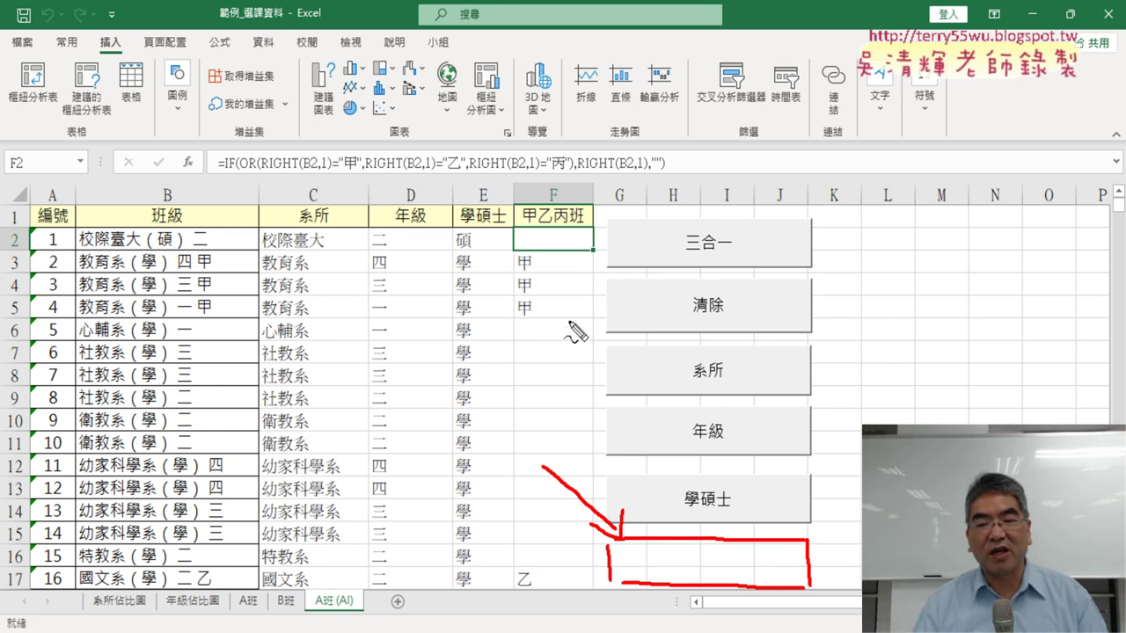
left_click_drag(681, 257, 728, 253)
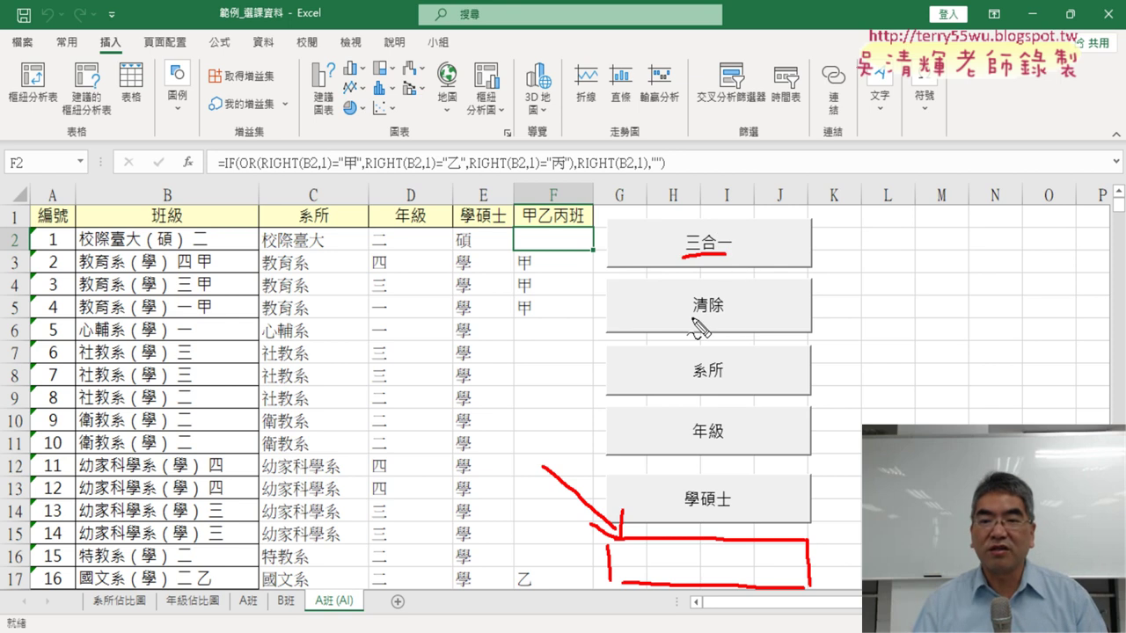
left_click_drag(694, 315, 727, 314)
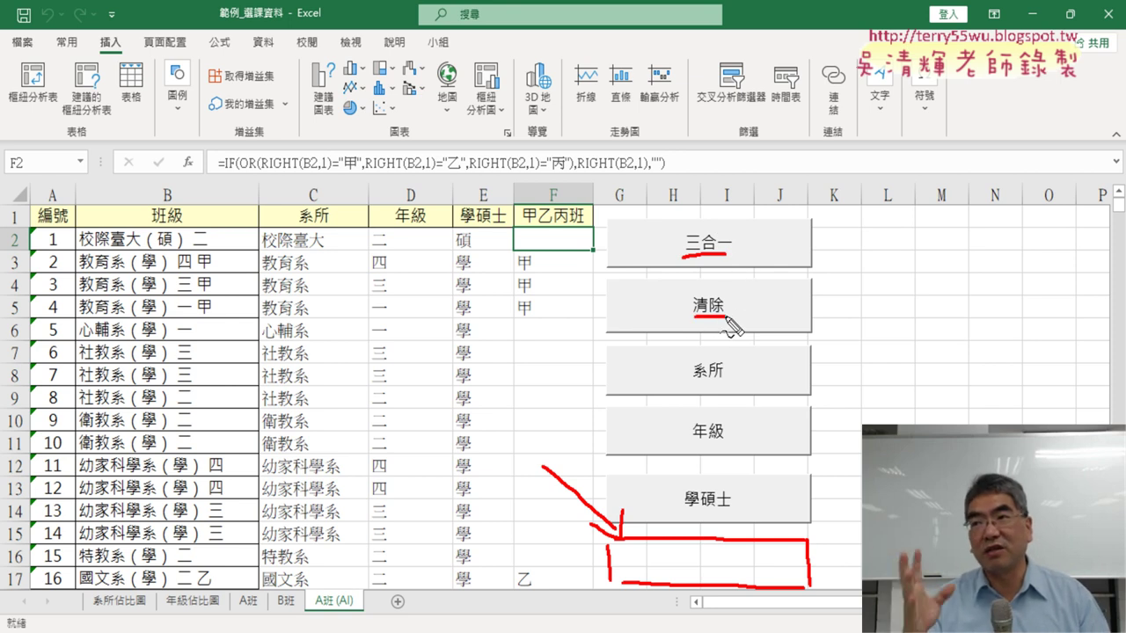
key("Escape")
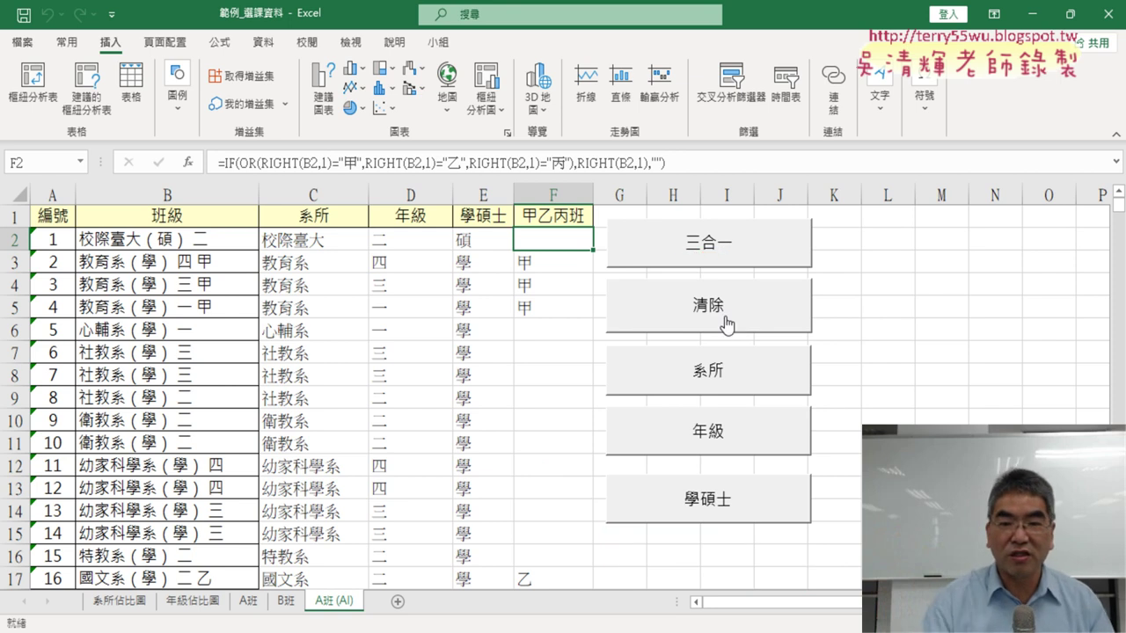
Run the 清除 button macro to empty columns C–E, then select cell M10
left_click(726, 324)
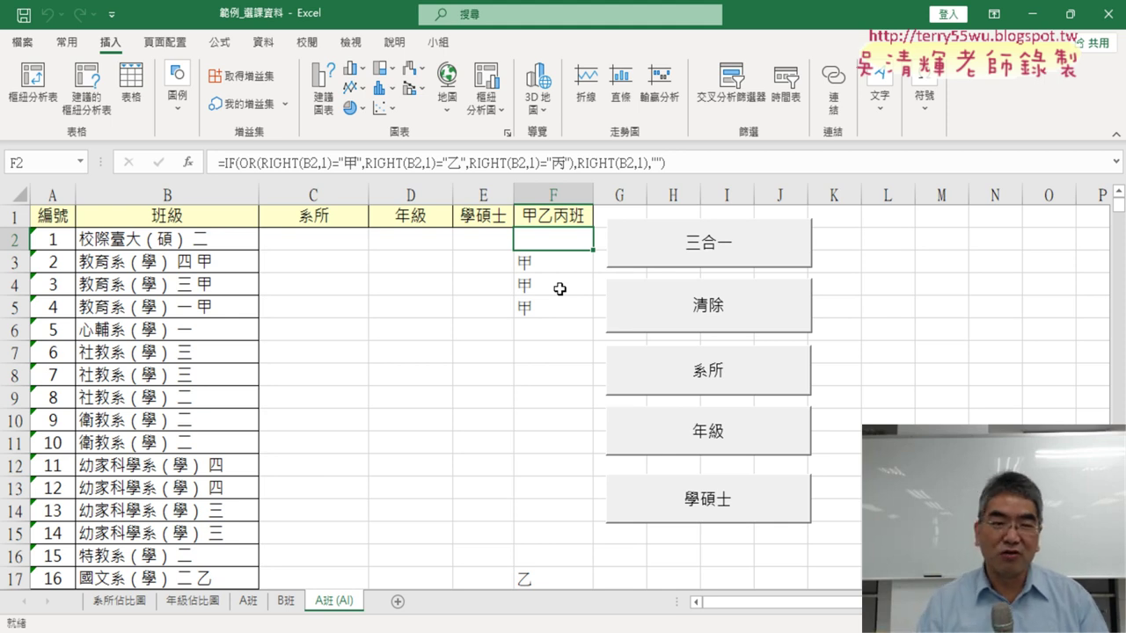
left_click(937, 420)
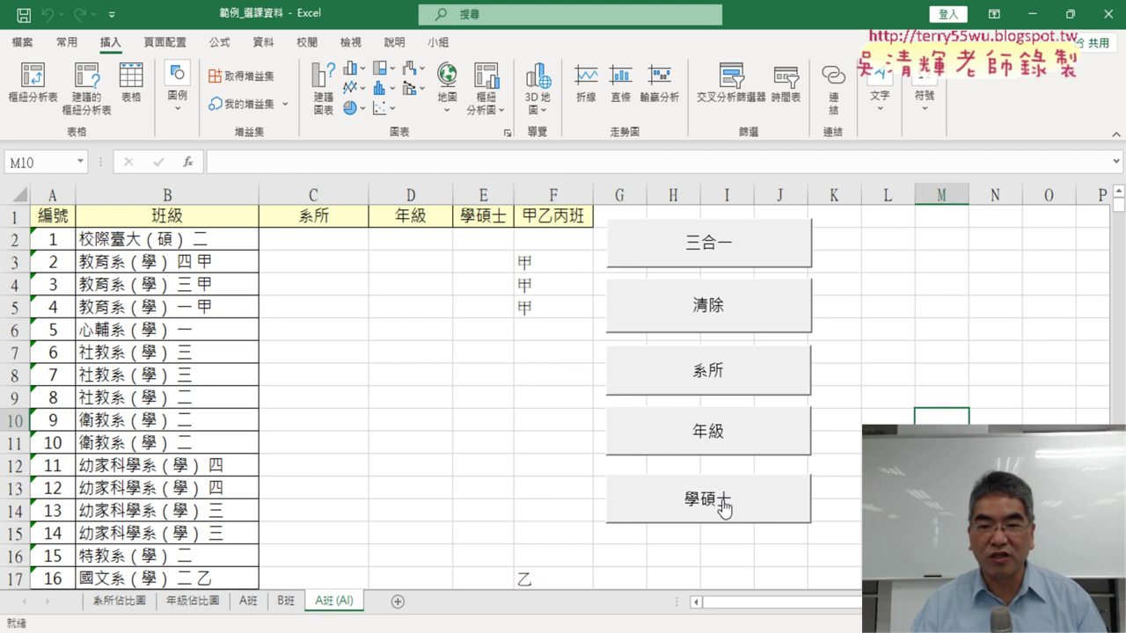
Enable the 開發人員 (Developer) tab through Customize Ribbon and switch to it
left_click(111, 13)
left_click(154, 359)
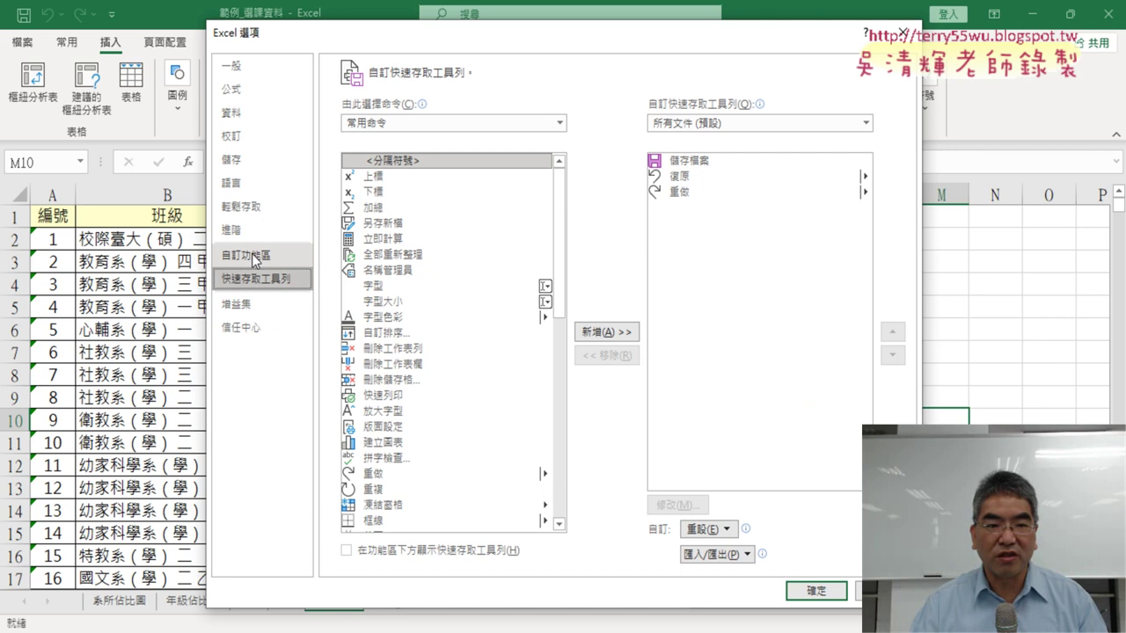
left_click(246, 255)
left_click(639, 460)
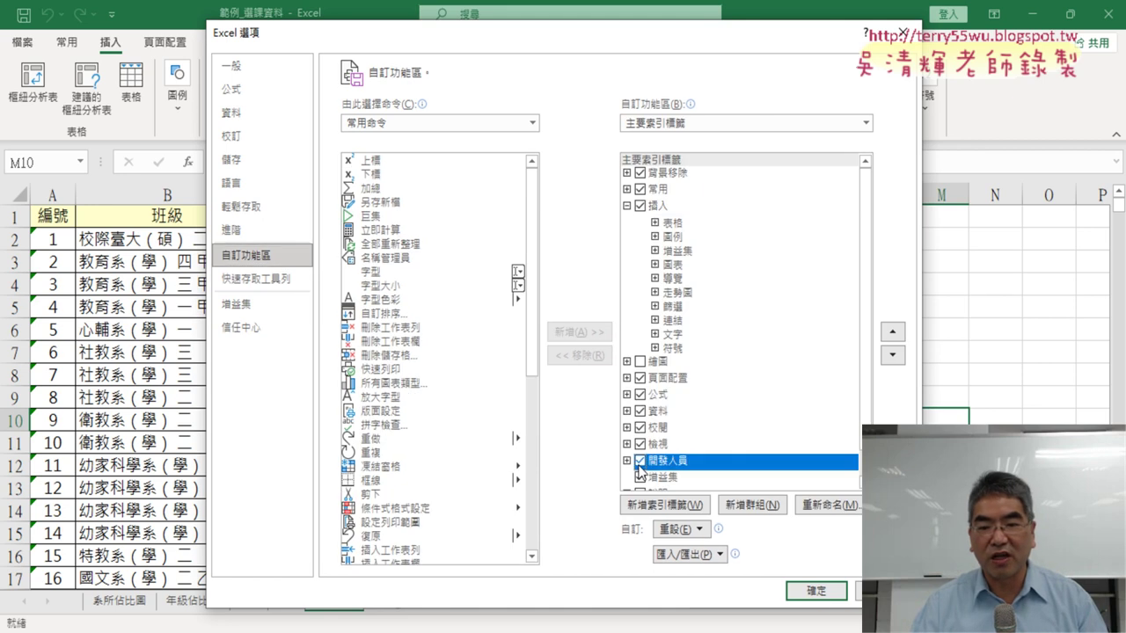
left_click(816, 590)
left_click(405, 41)
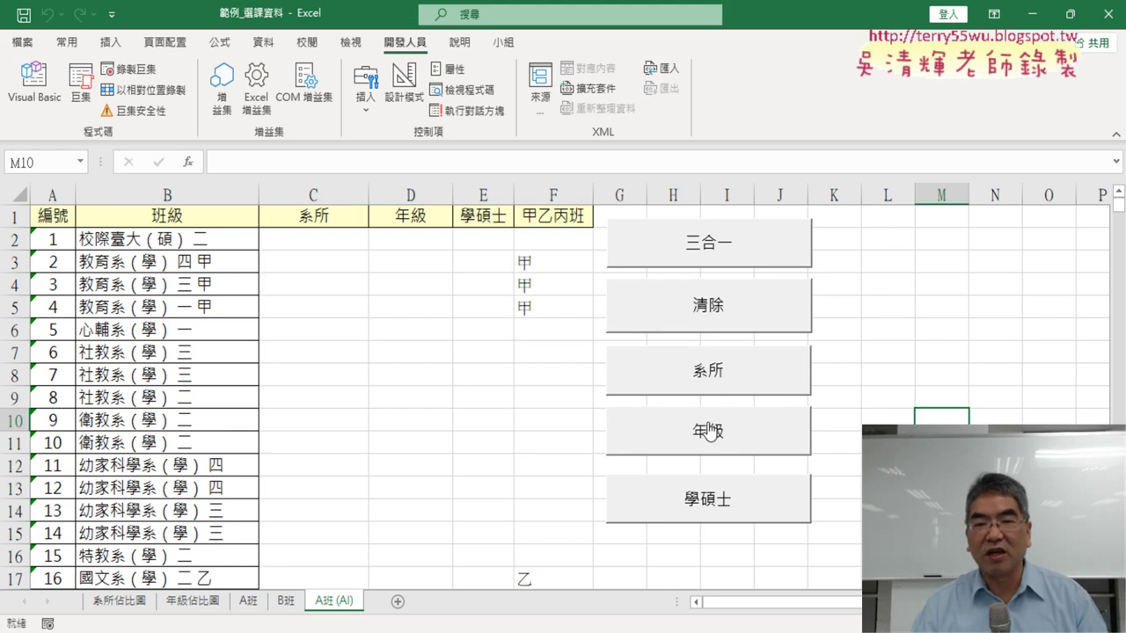
Open the Visual Basic editor and maximize the Module1 code window
left_click(33, 96)
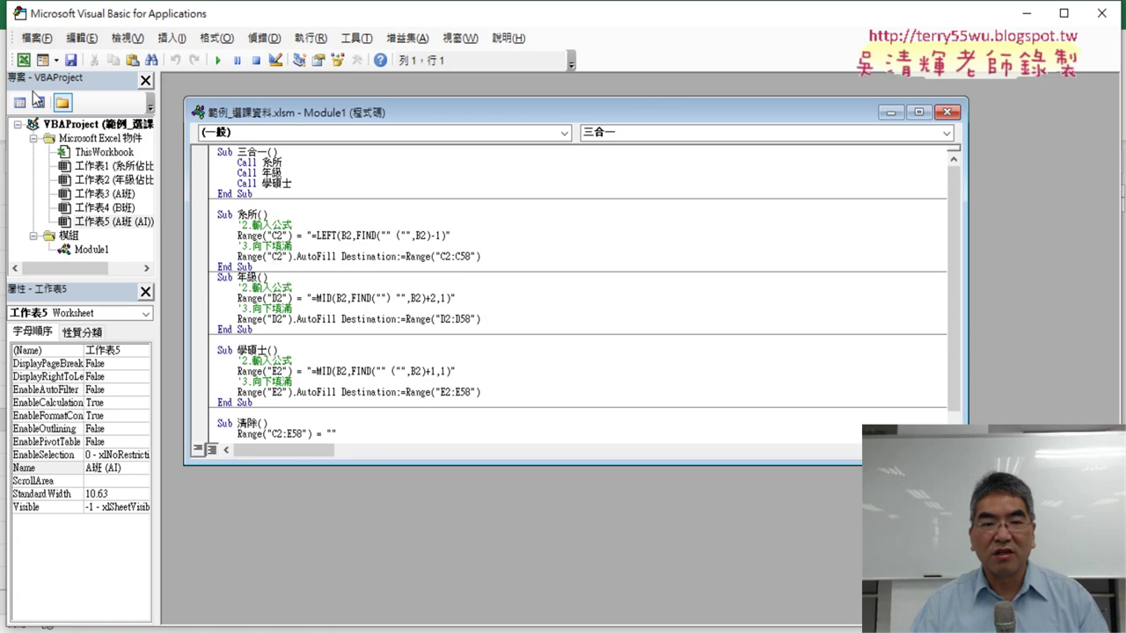
mouse_move(205, 20)
left_mouse_down()
mouse_move(227, 161)
mouse_move(81, 62)
left_mouse_up()
left_click(993, 165)
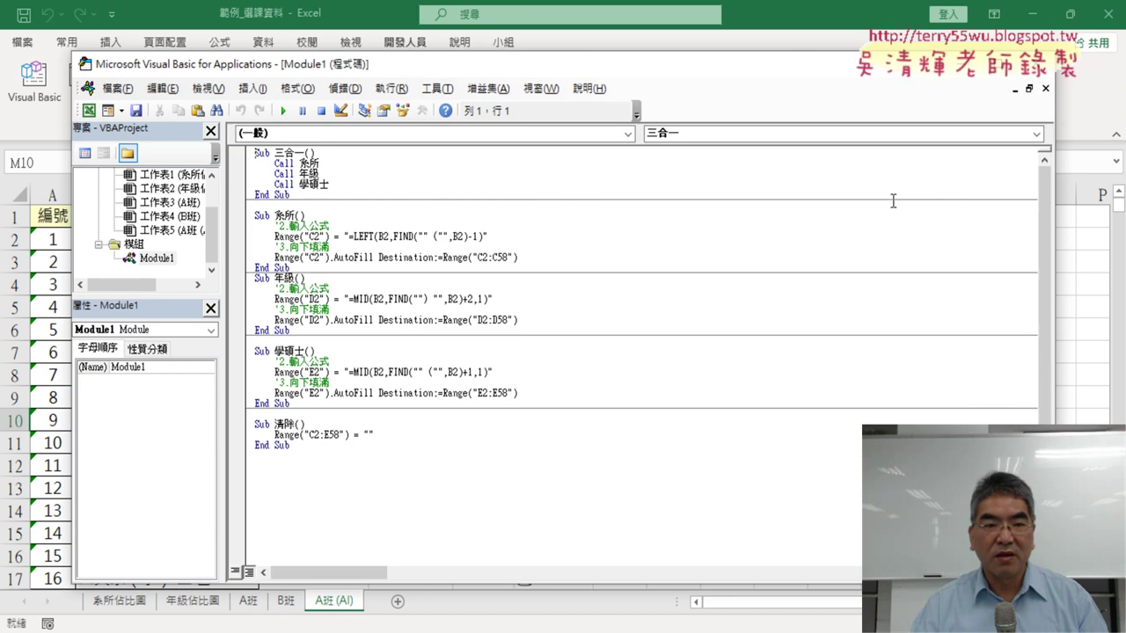
Choose a larger code font size under Tools > Options > Editor Format
left_click(439, 89)
left_click(459, 171)
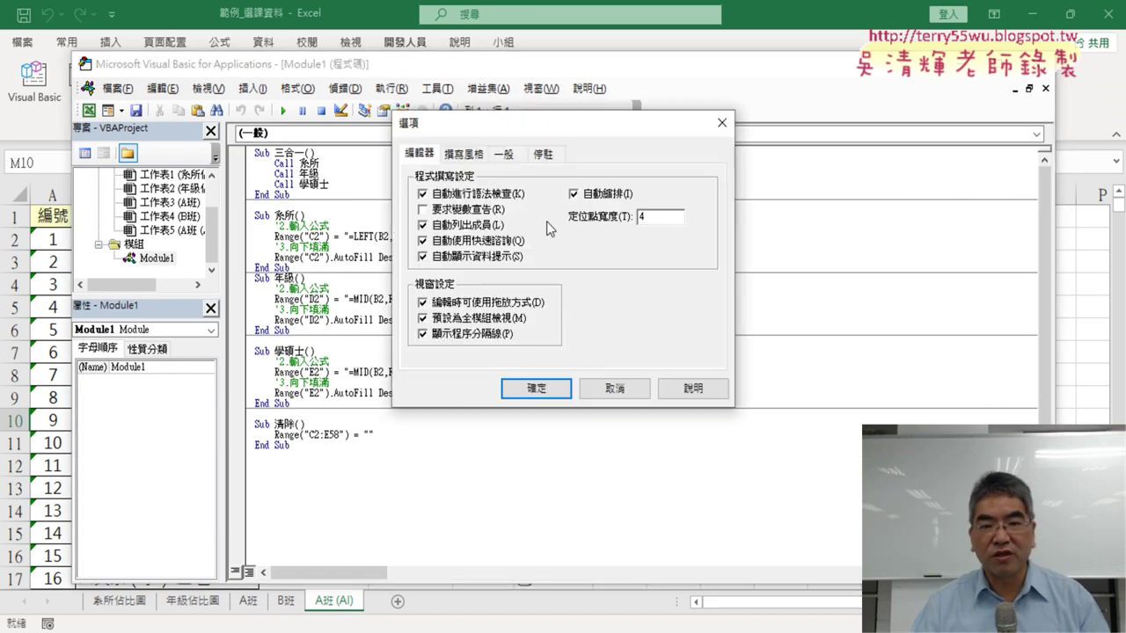
left_click(469, 154)
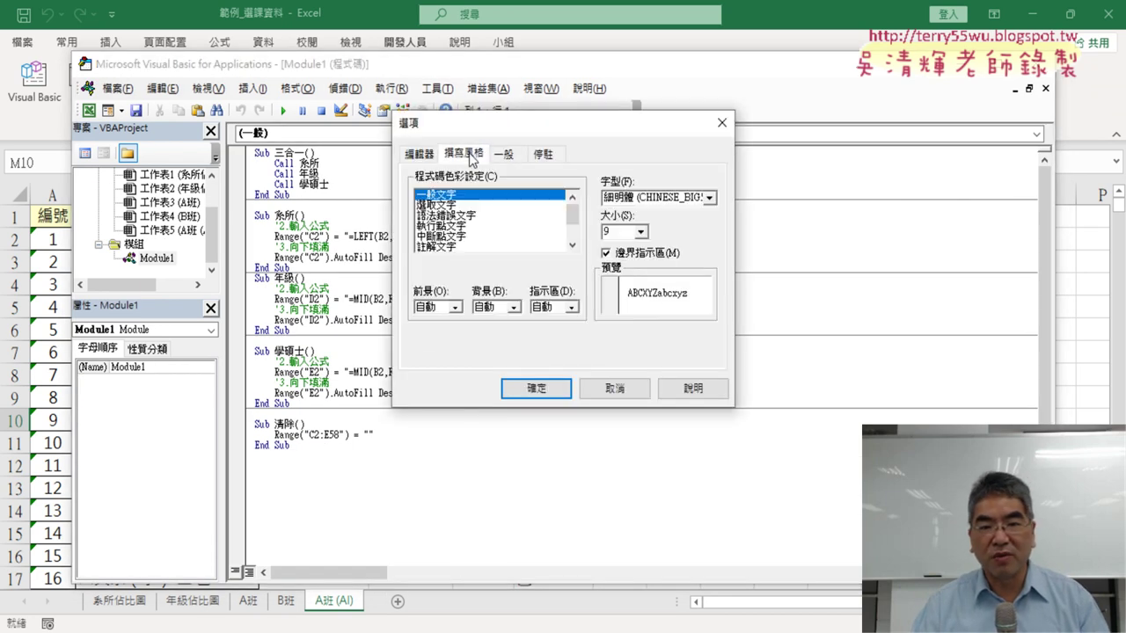
left_click(641, 231)
left_click(626, 279)
Confirm the larger font, then duplicate the 年級 Sub procedure below the original
left_click(558, 387)
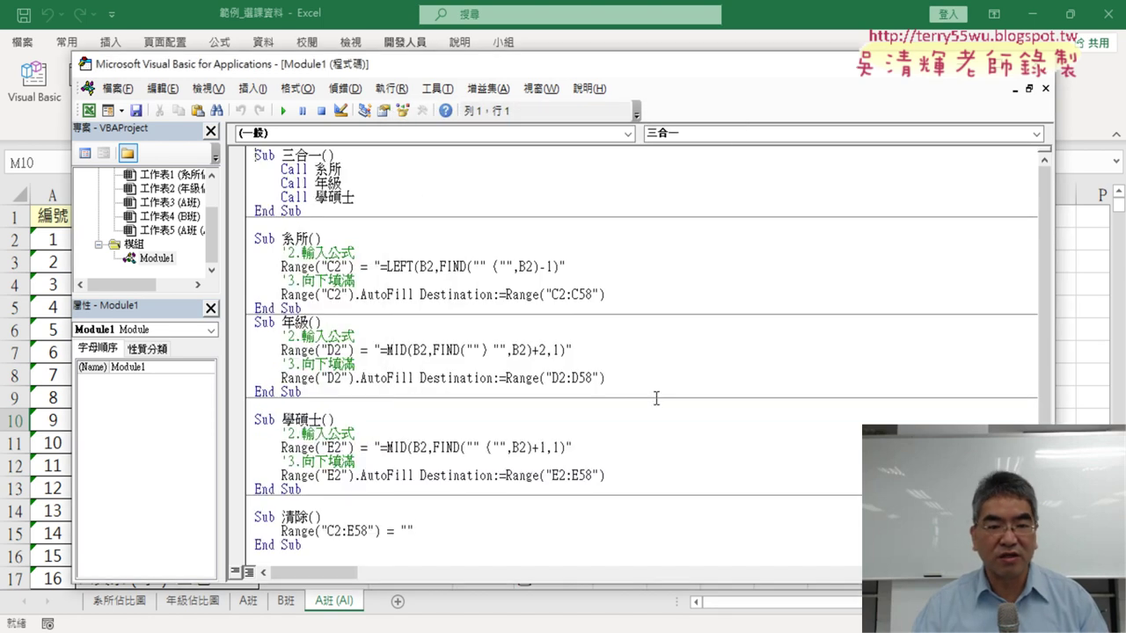
left_click_drag(303, 393, 245, 320)
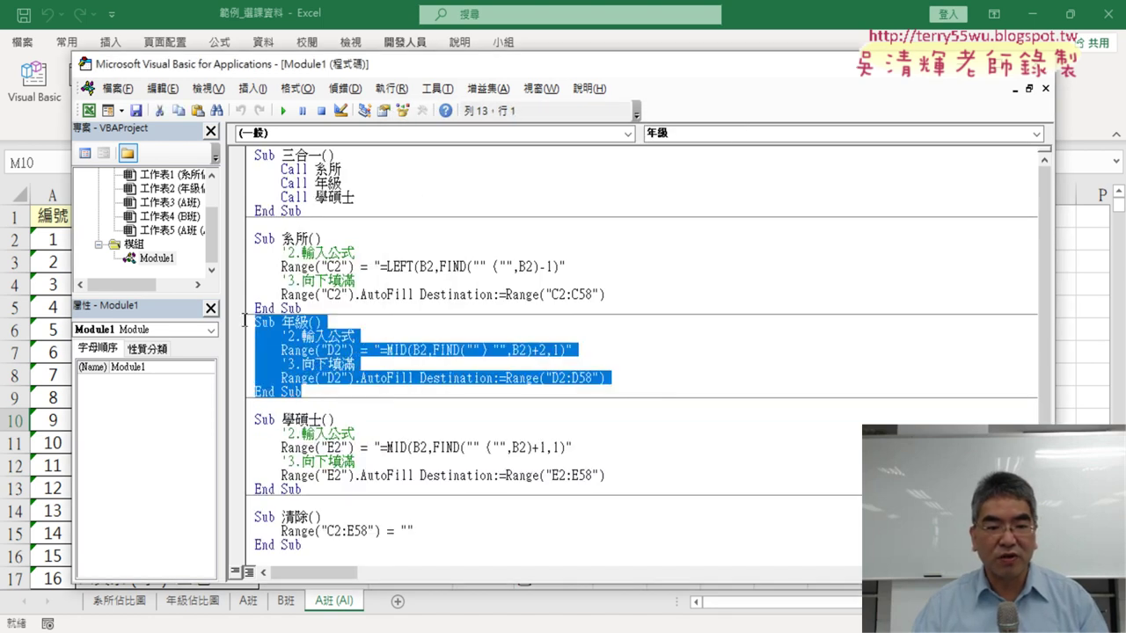
right_click(313, 338)
left_click(357, 367)
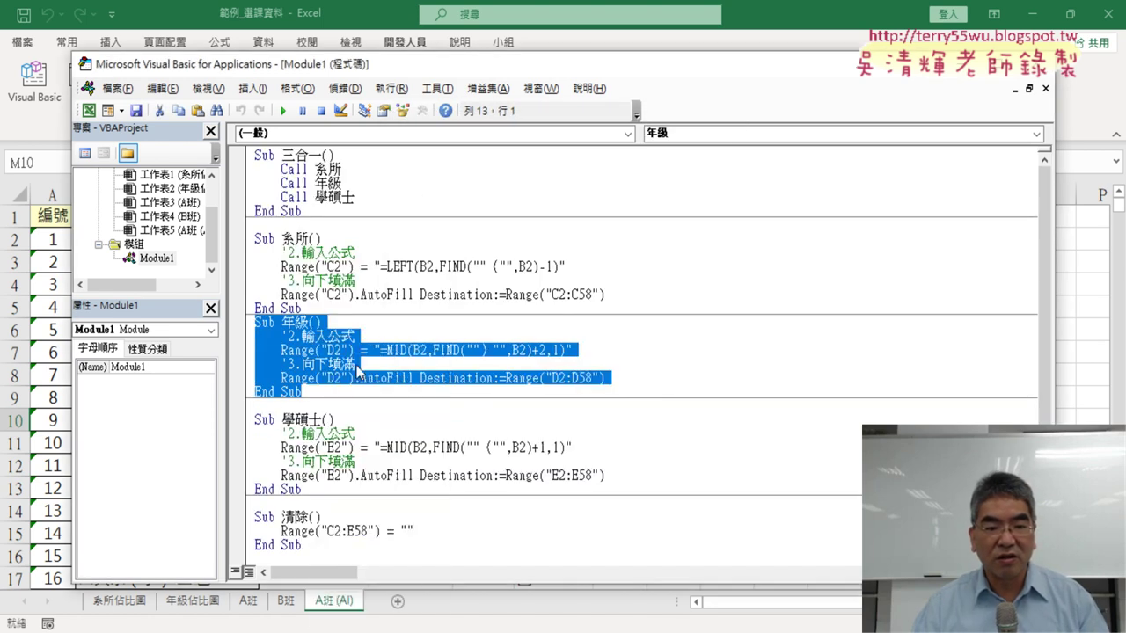
left_click(280, 402)
key("ctrl+v")
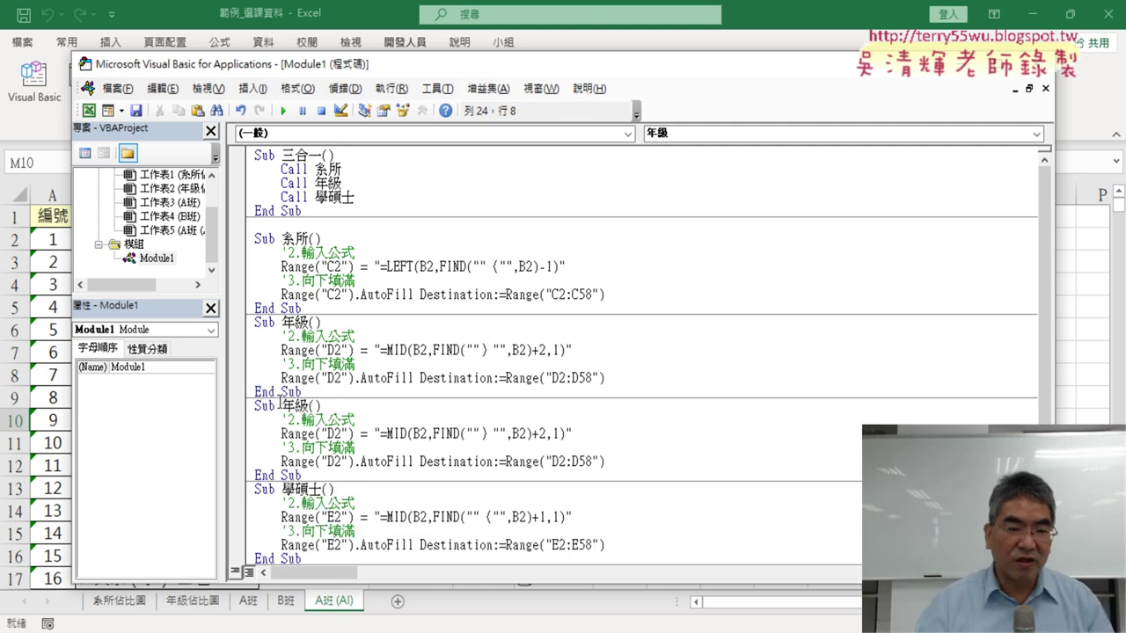
Copy the header text 甲乙丙班 from cell F1's formula bar
left_click(56, 259)
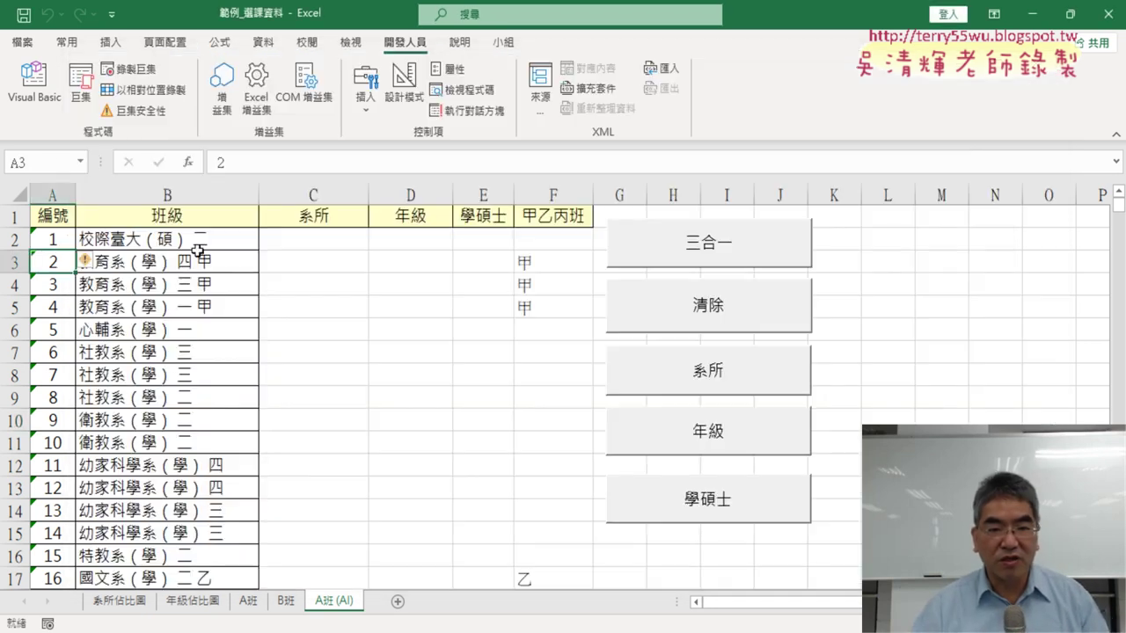
left_click(536, 209)
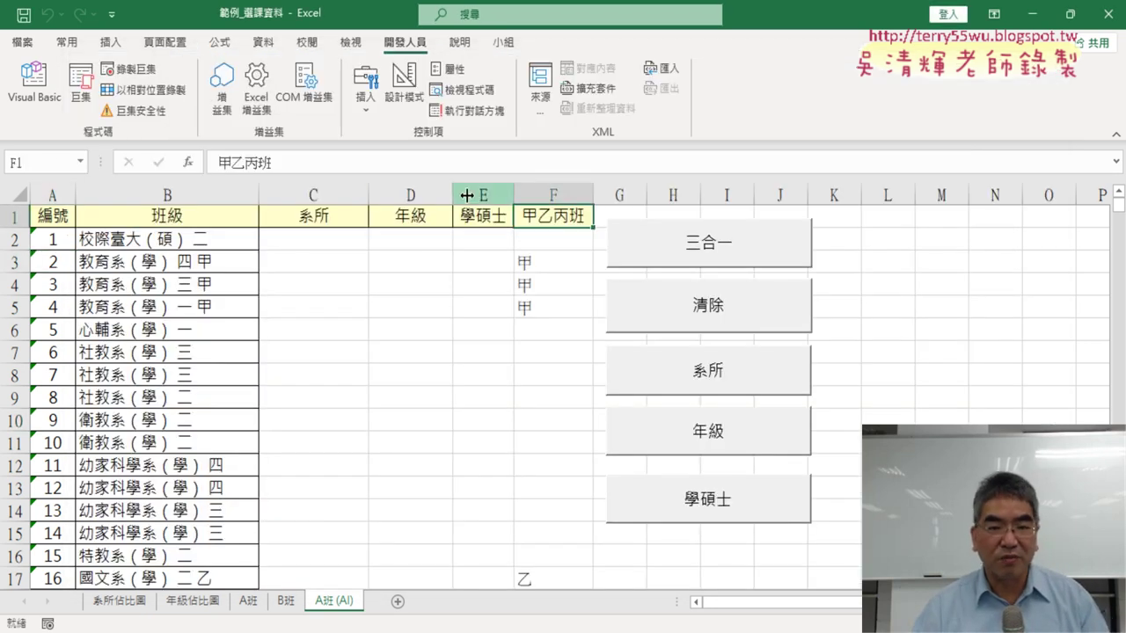
double_click(267, 162)
right_click(262, 162)
left_click(290, 194)
key("Escape")
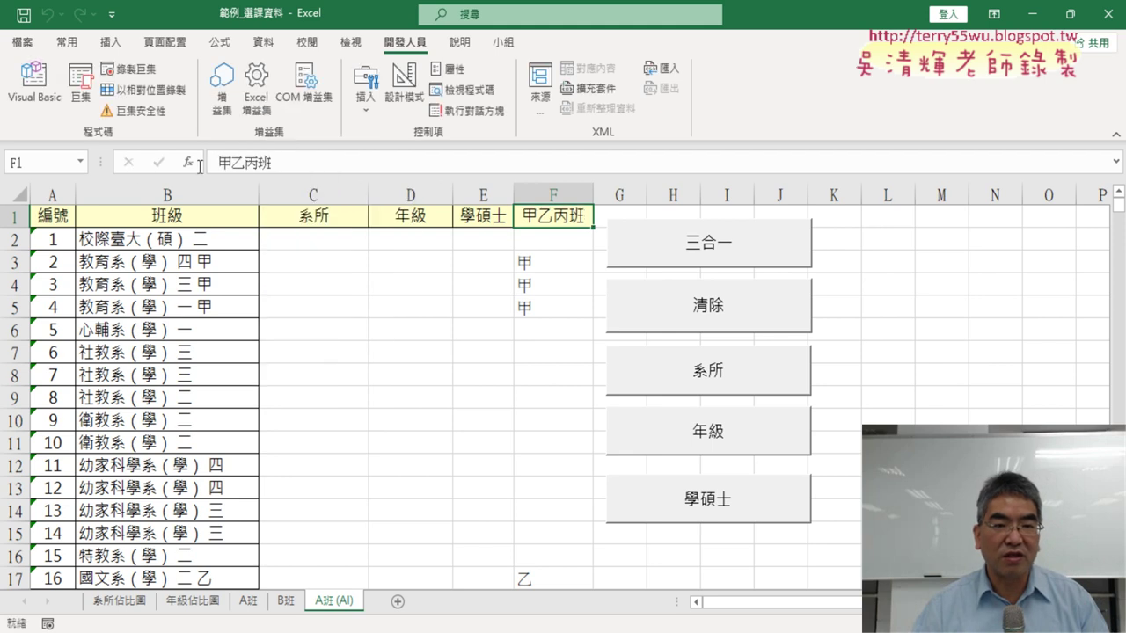
Rename the copied Sub to 甲乙丙班 and place the editor beside the sheet columns
left_click(32, 84)
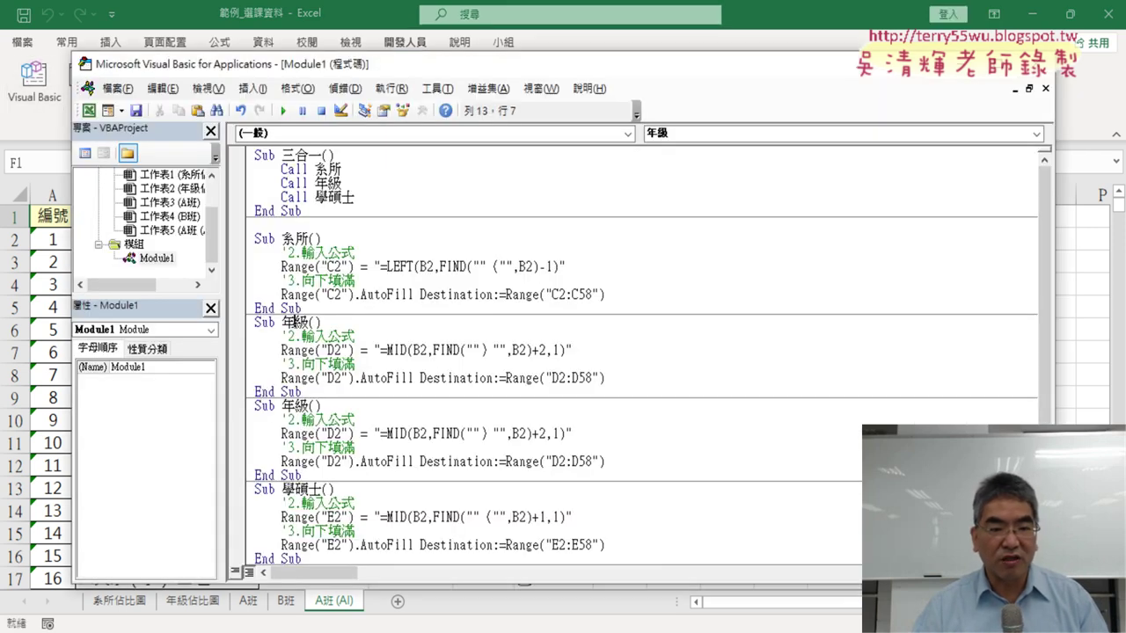
double_click(287, 406)
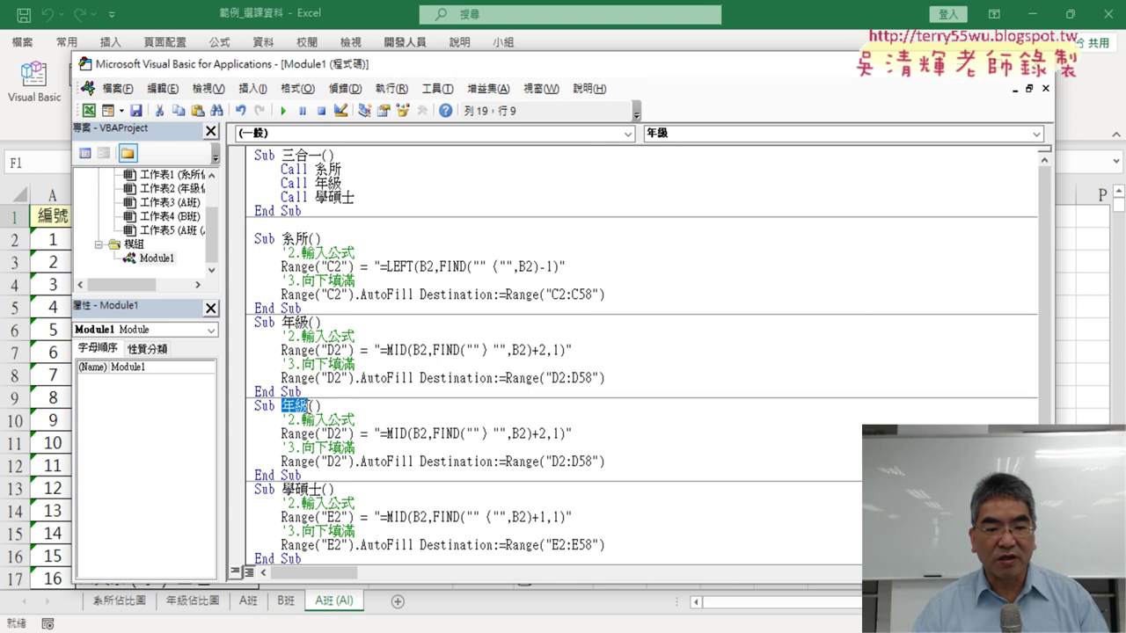
type("甲乙丙班")
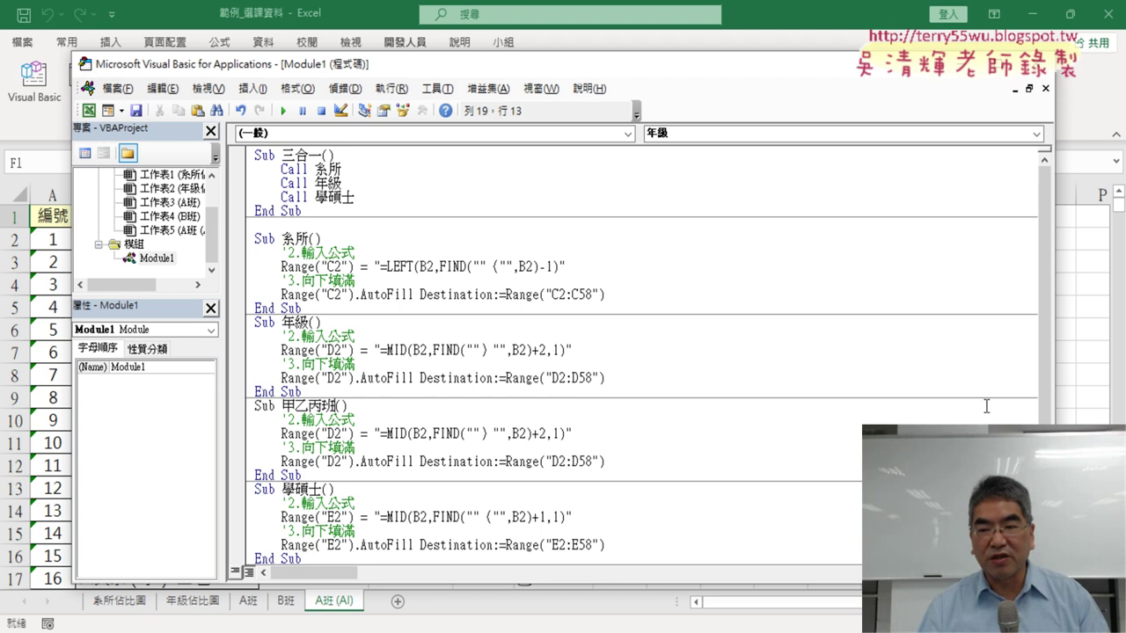
left_click_drag(1054, 415, 681, 425)
mouse_move(438, 64)
left_mouse_down()
mouse_move(869, 73)
mouse_move(913, 44)
left_mouse_up()
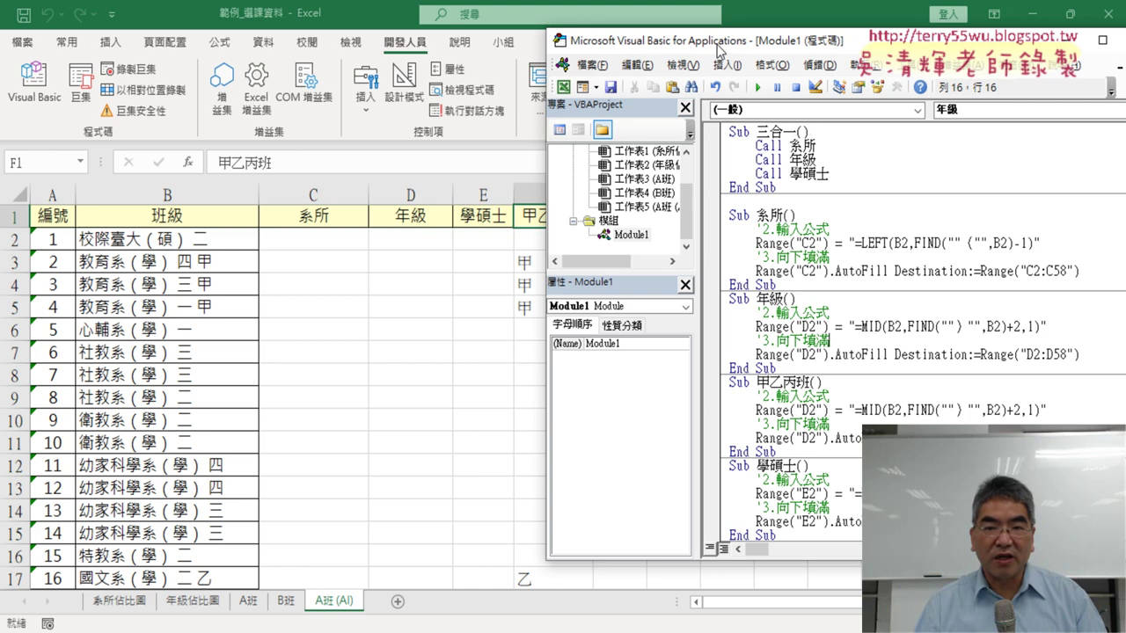
Change both Range("D2") references to F2 and delete the old MID formula, leaving empty quotes
left_click_drag(718, 44, 741, 44)
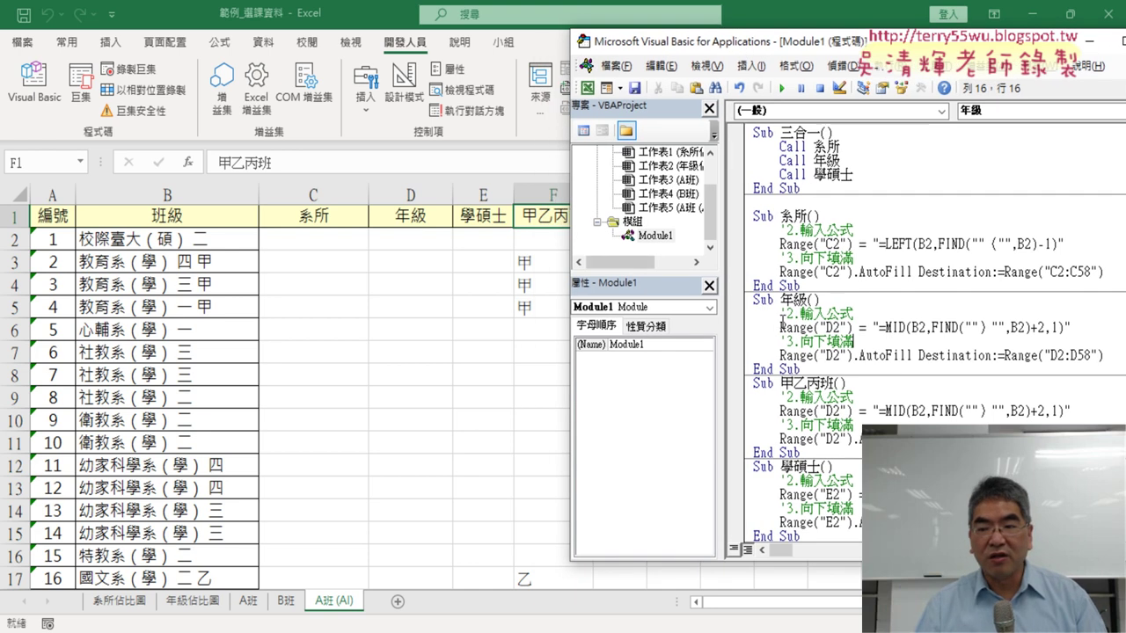
left_click(827, 411)
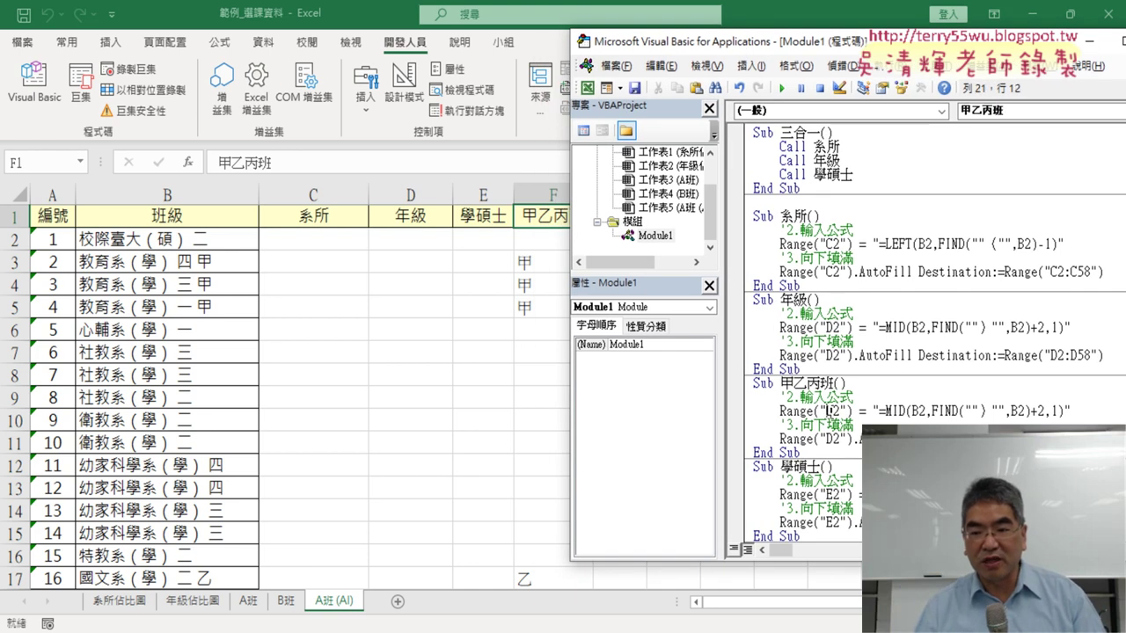
type("F")
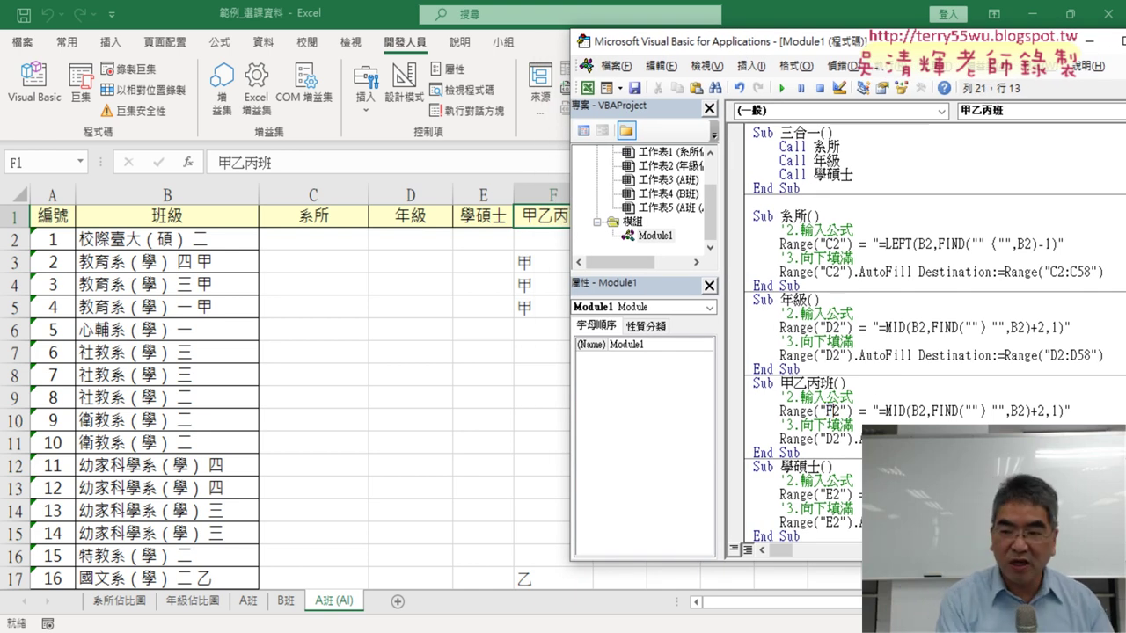
left_click_drag(826, 439, 834, 439)
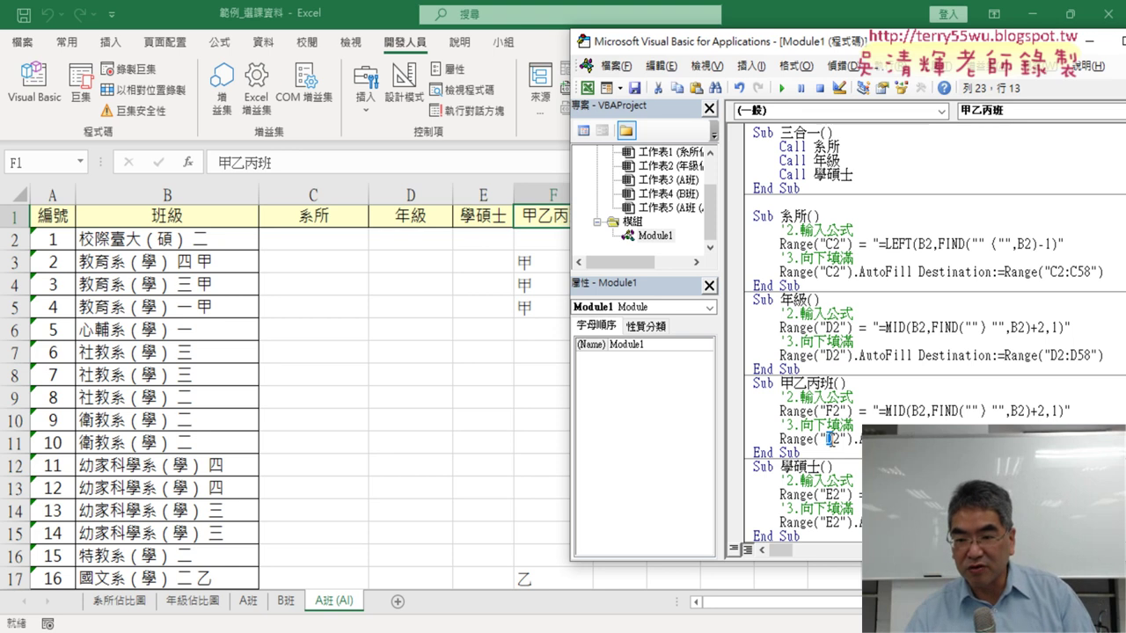
type("F")
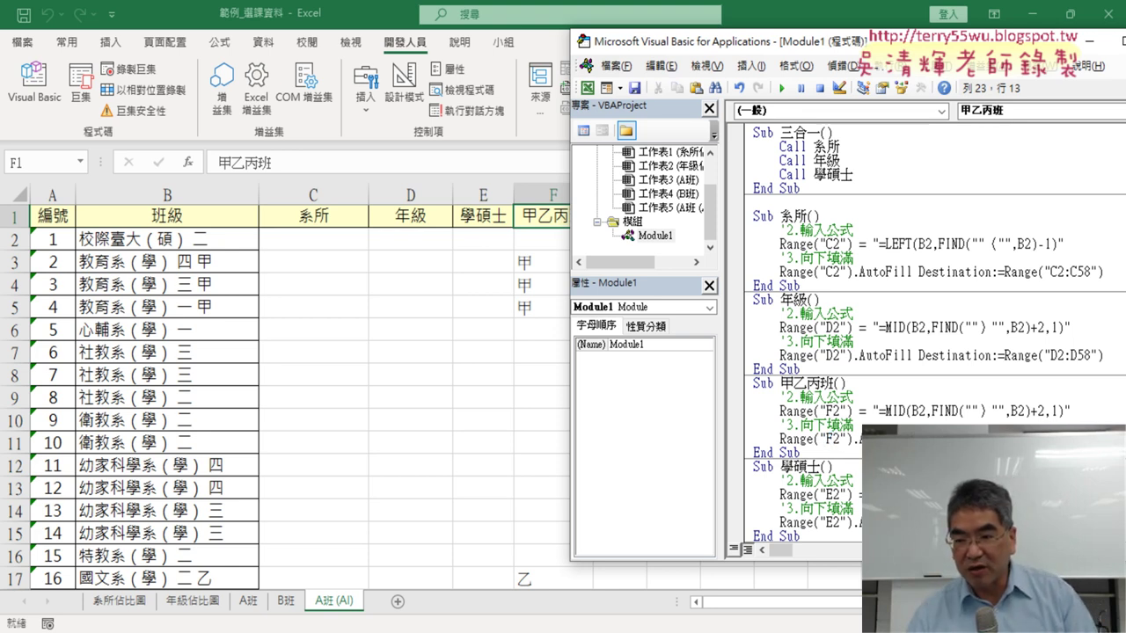
key("shift+Right")
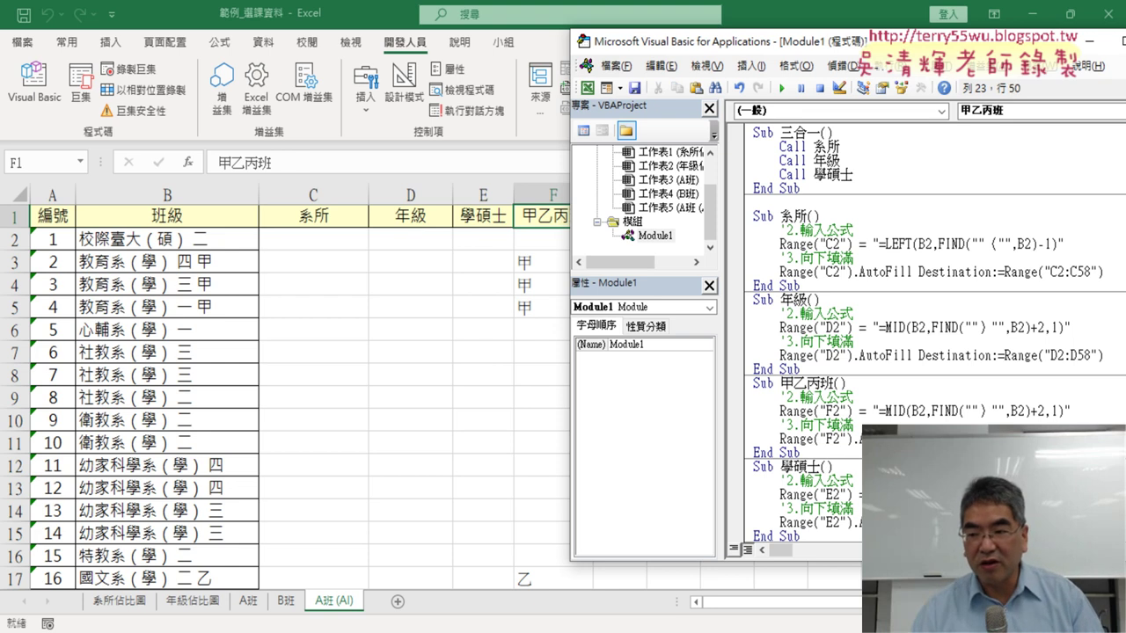
key("Right")
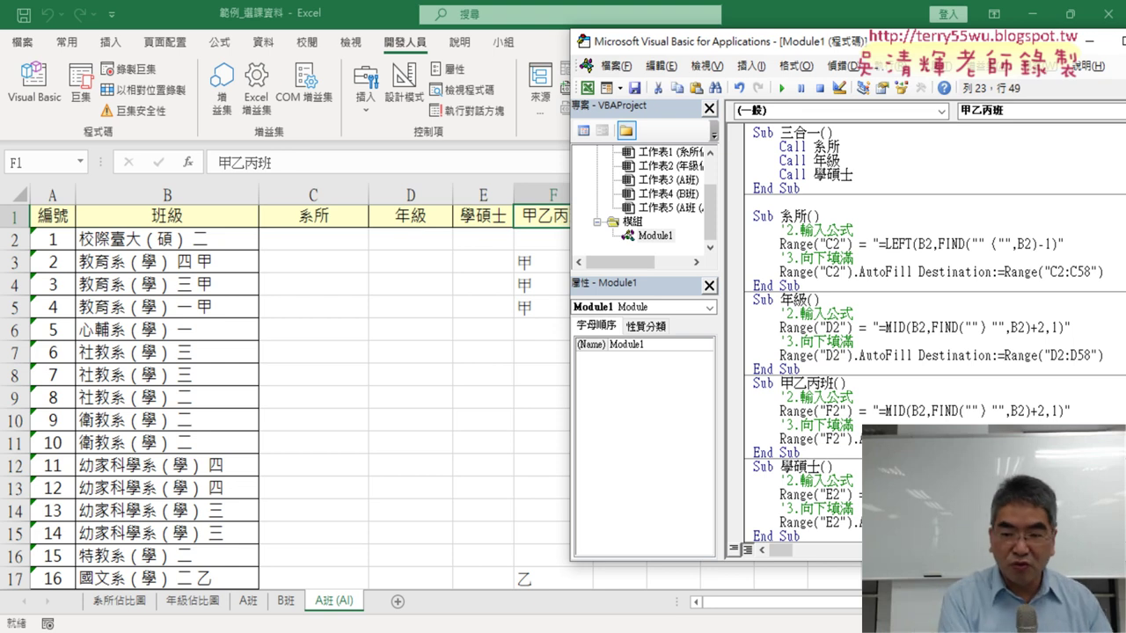
left_click_drag(880, 411, 1043, 409)
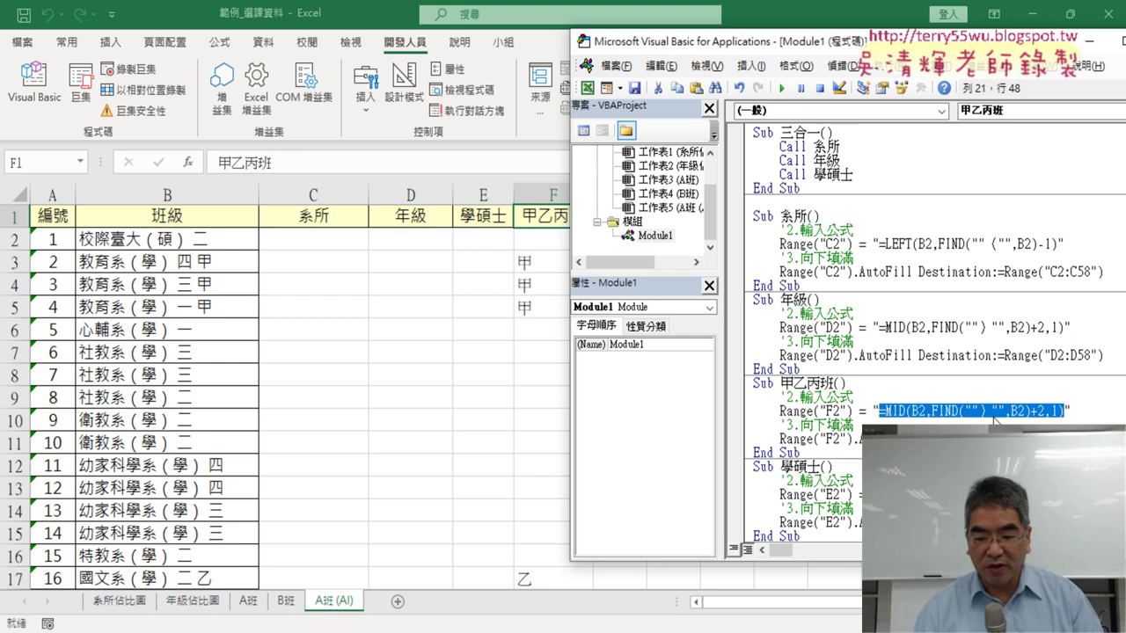
key("Delete")
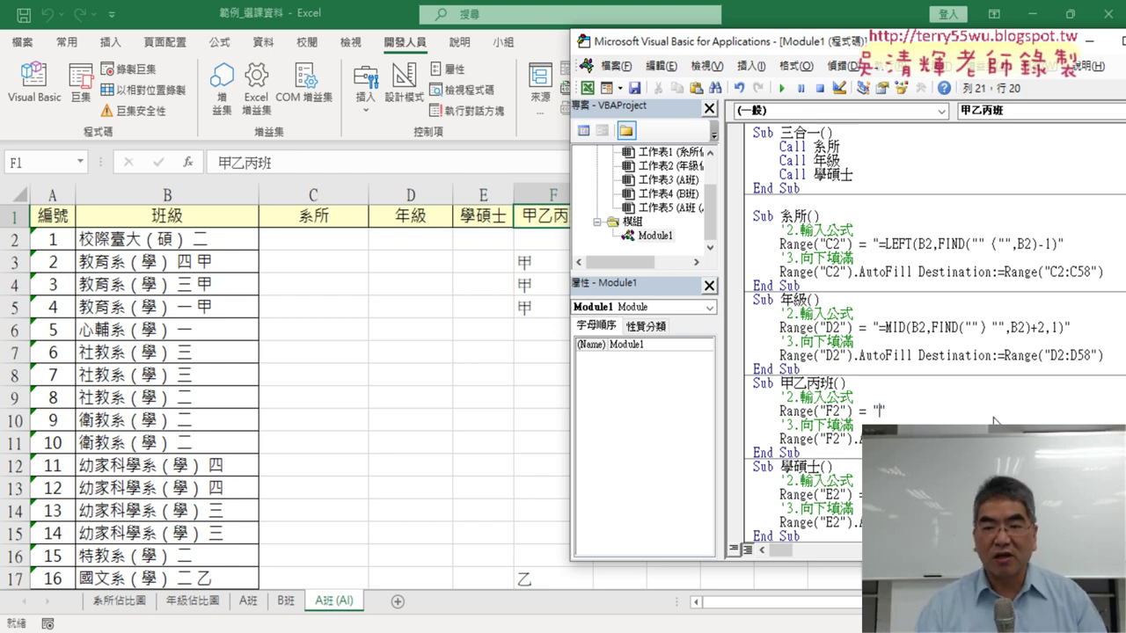
Copy F2's IF/OR/RIGHT formula from Excel's formula bar and return to the code editor
left_click(528, 237)
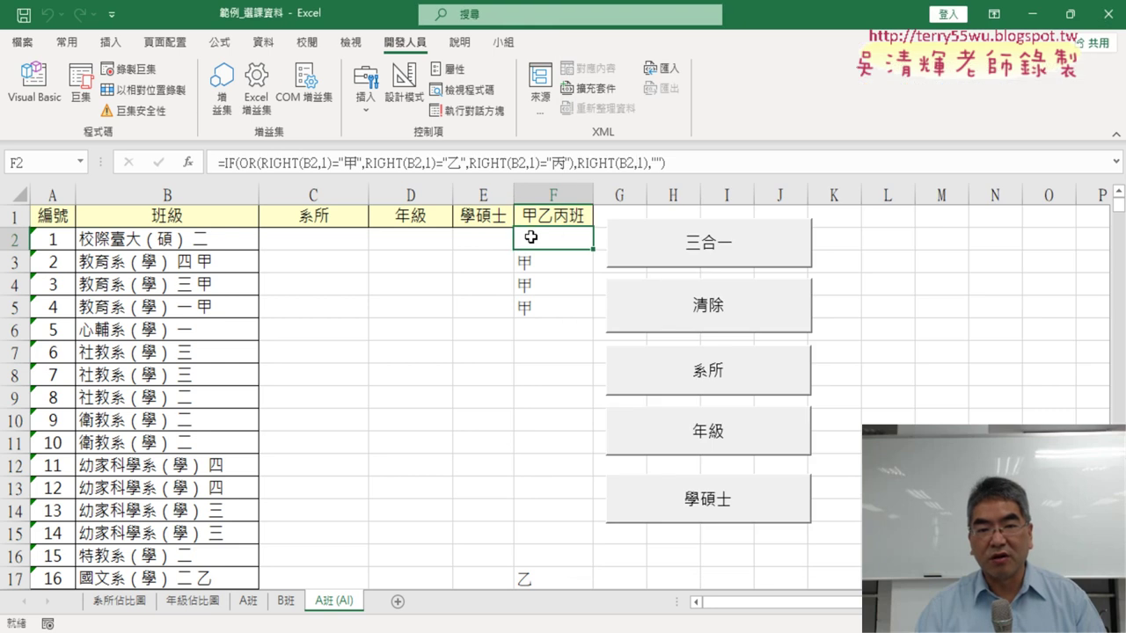
left_click(670, 162)
left_click_drag(670, 162, 218, 162)
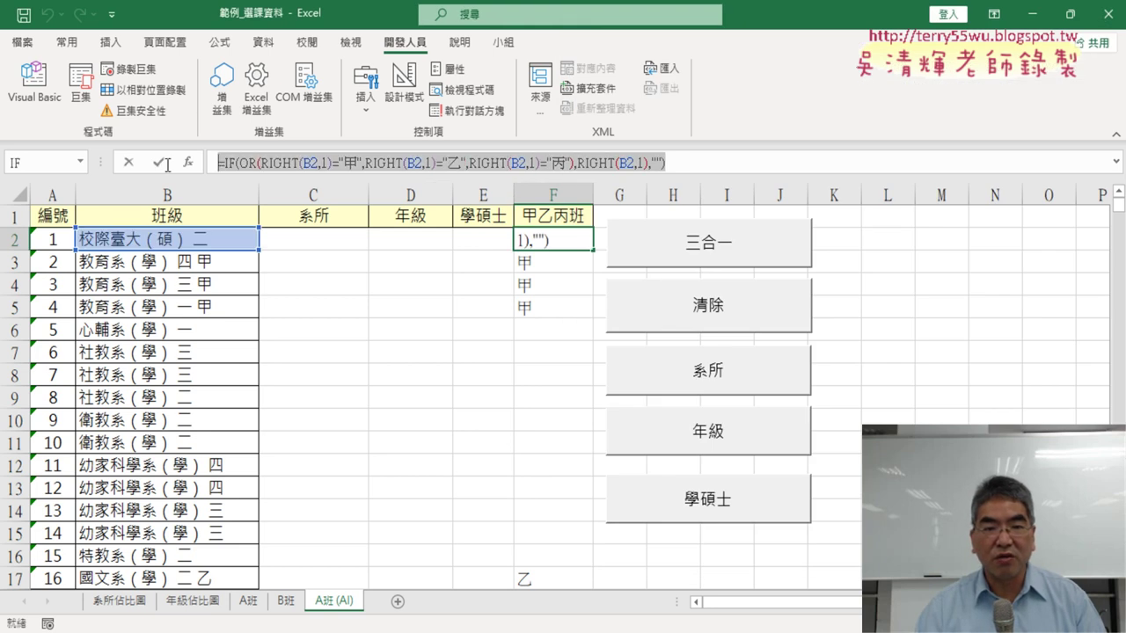
right_click(272, 162)
left_click(301, 188)
left_click(129, 162)
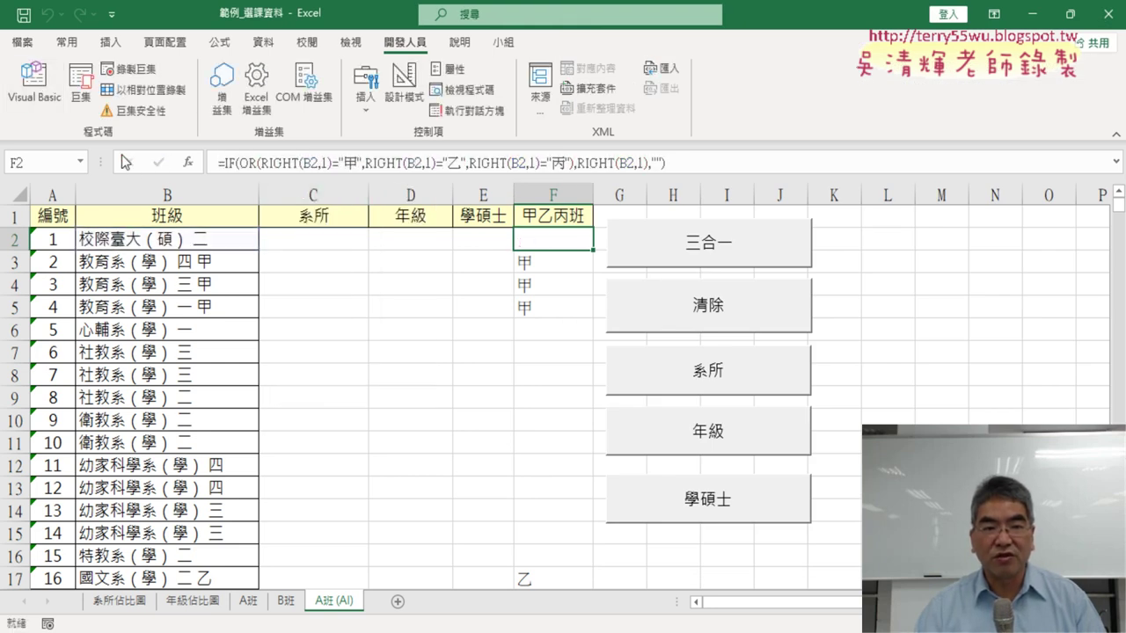
left_click(55, 102)
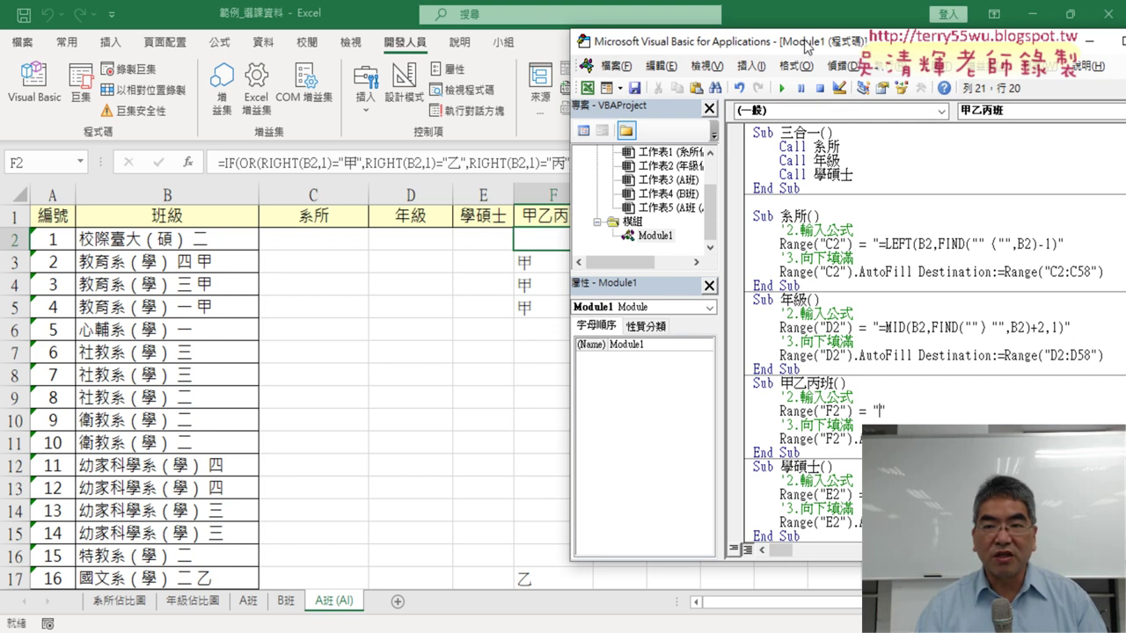
mouse_move(803, 28)
left_mouse_down()
mouse_move(800, 51)
mouse_move(800, 37)
left_mouse_up()
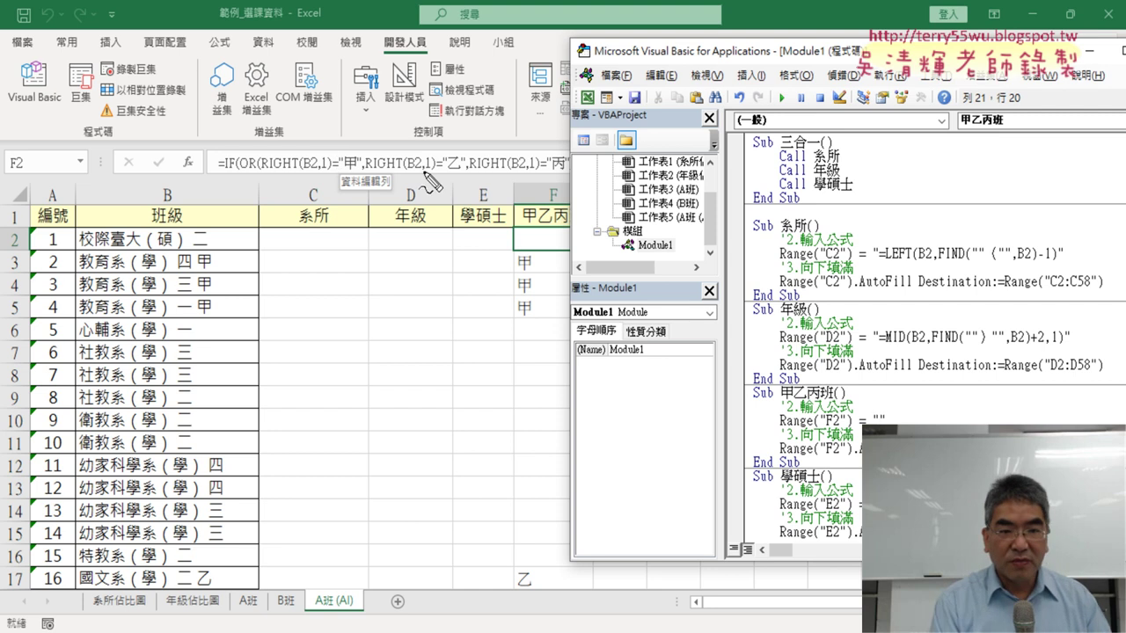
left_click_drag(341, 152, 362, 152)
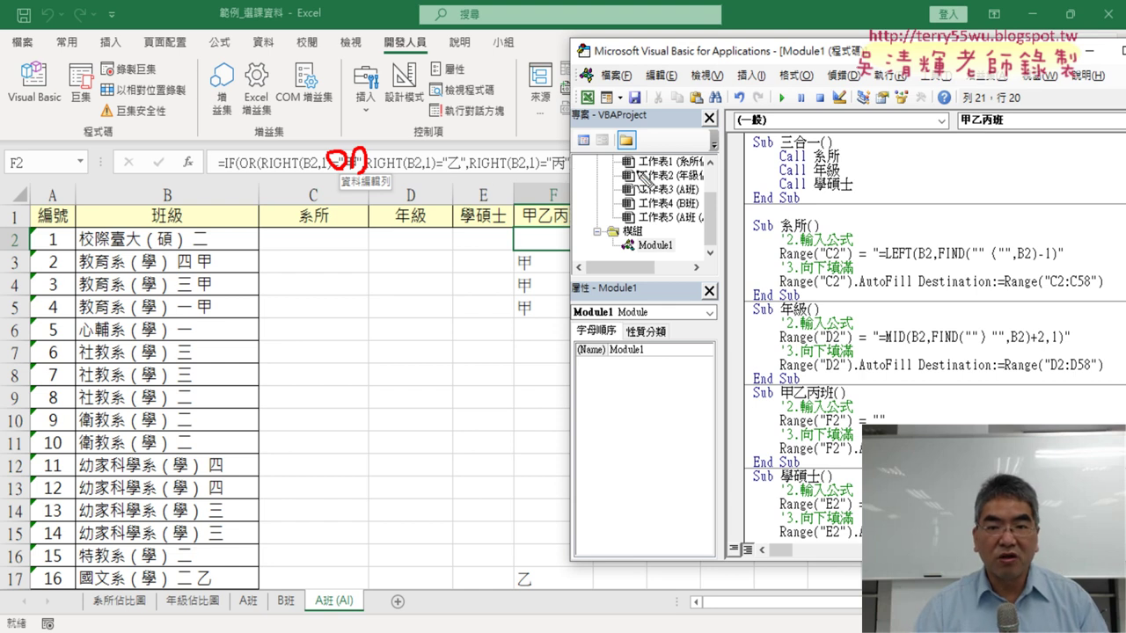
key("Escape")
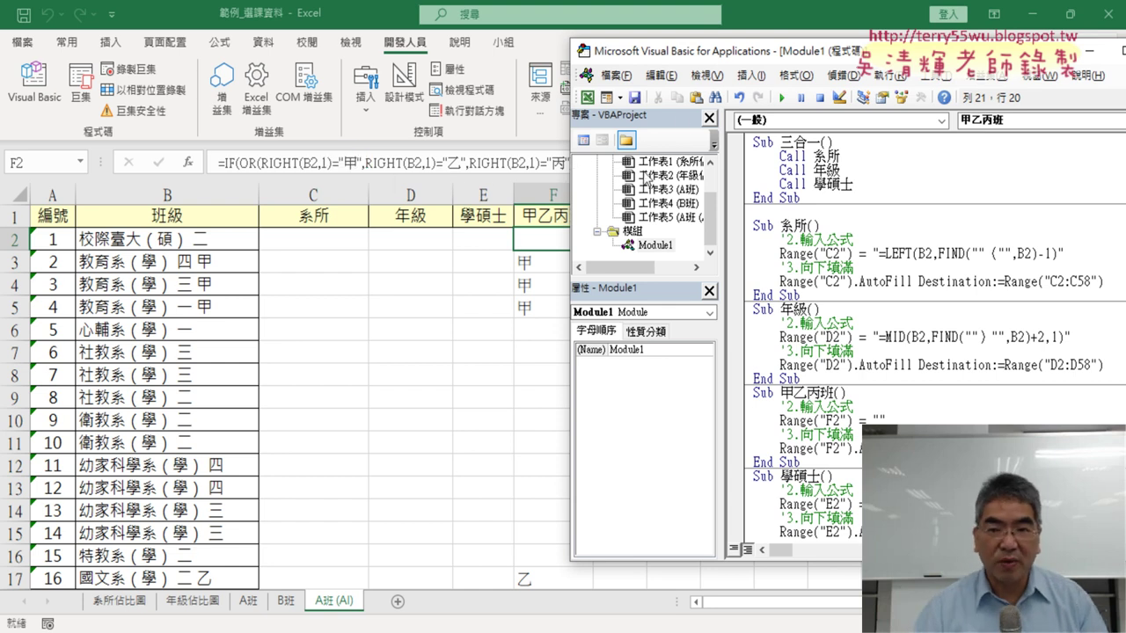
left_click_drag(737, 52, 869, 60)
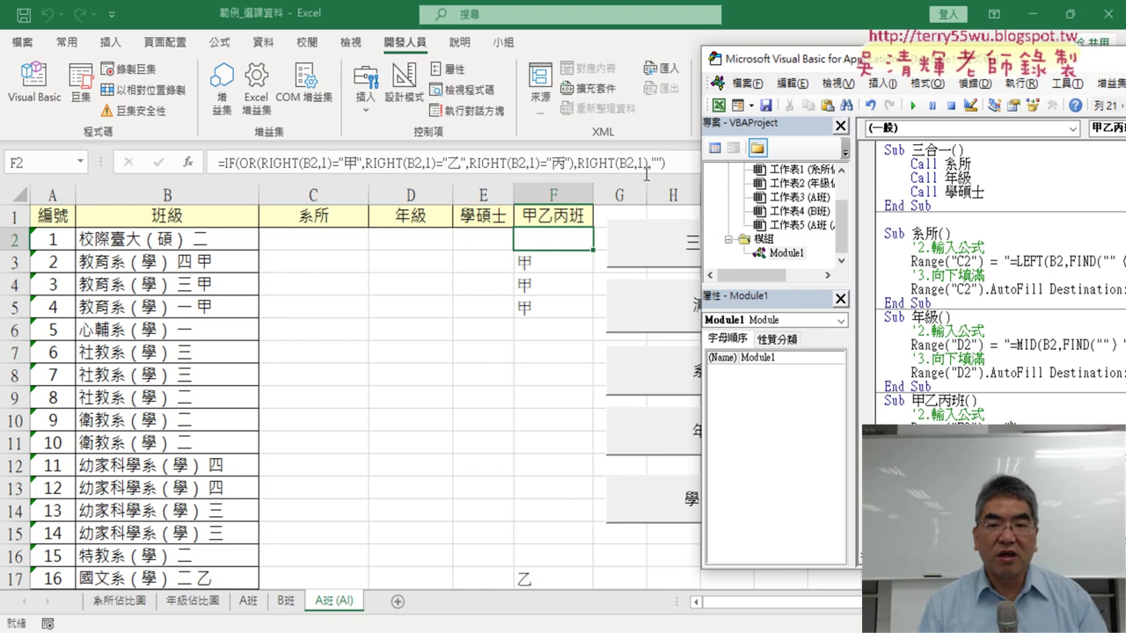
Copy F2's IF/OR/RIGHT formula text from the formula bar
left_click(683, 165)
left_click(220, 162)
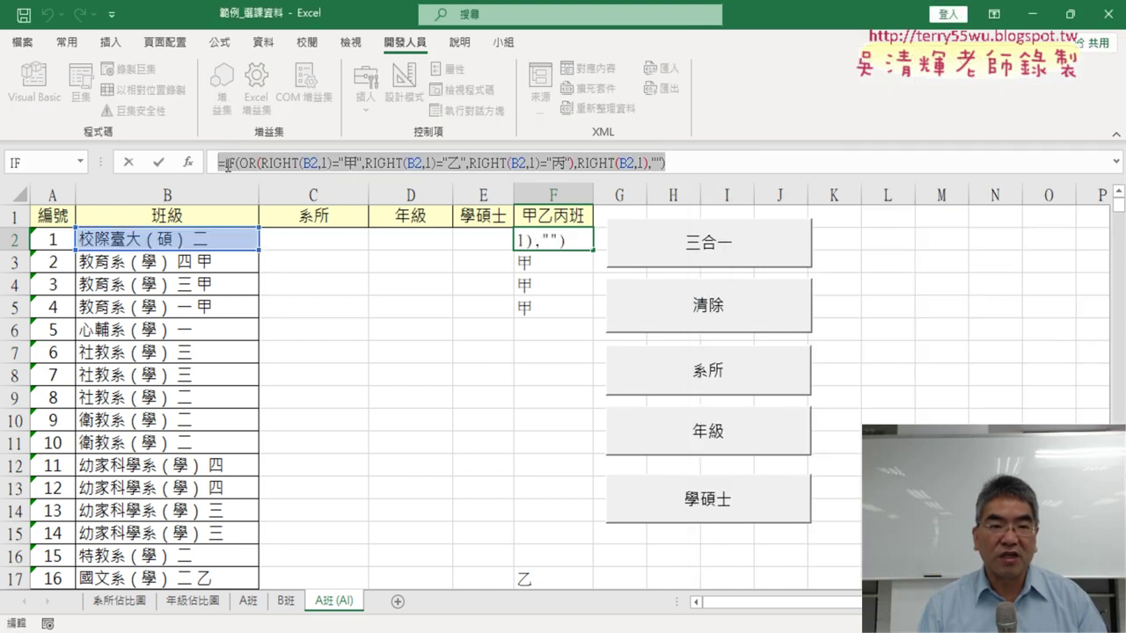
right_click(293, 165)
left_click(343, 205)
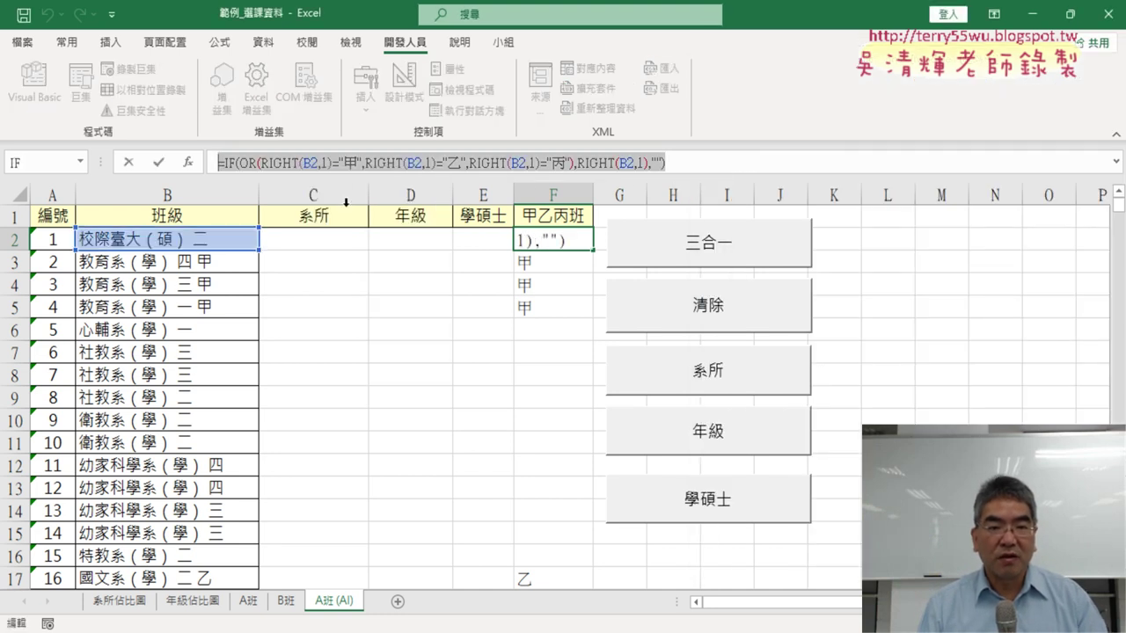
left_click(134, 164)
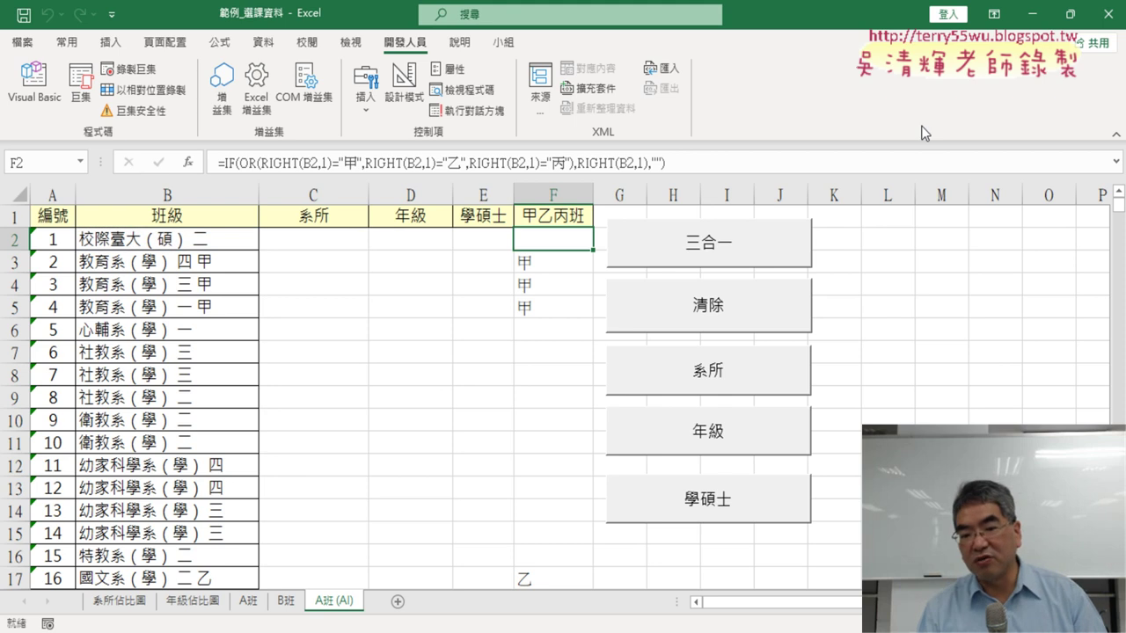
Launch a new blank Notepad document from Windows Accessories in the Start menu
key("super")
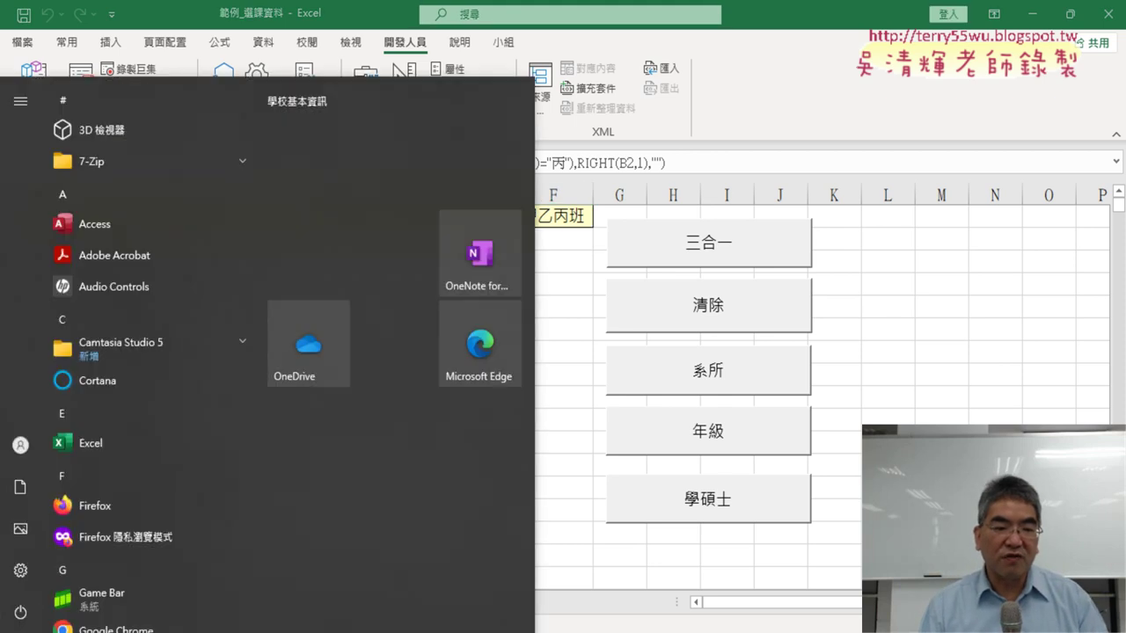
scroll(105, 500, "down", 5)
scroll(105, 496, "down", 4)
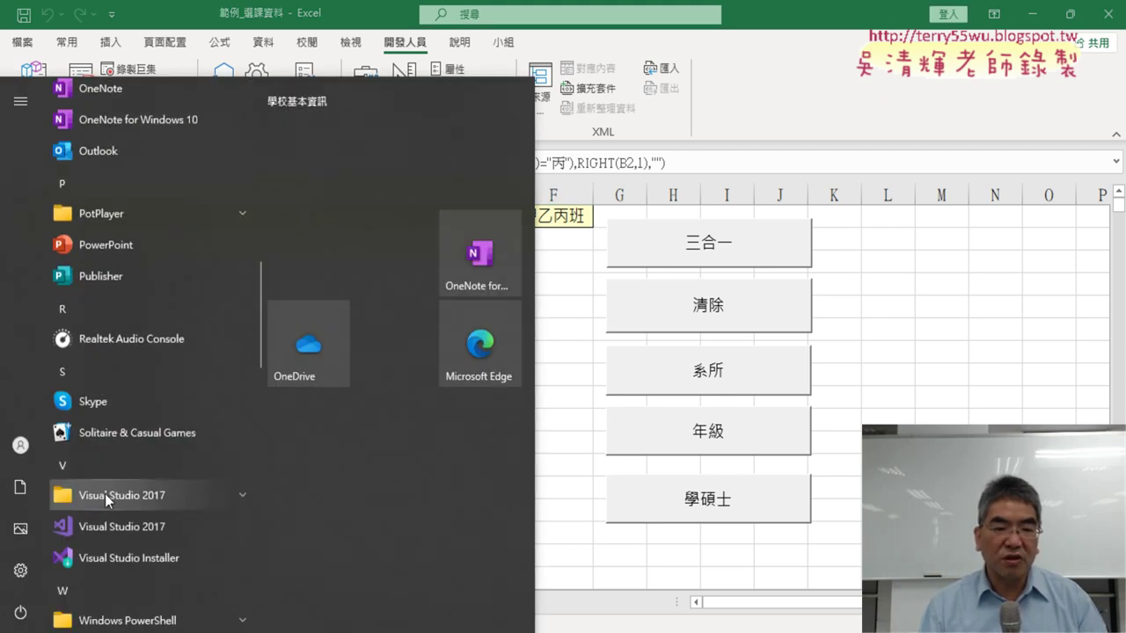
scroll(104, 495, "down", 3)
scroll(105, 495, "down", 4)
left_click(184, 243)
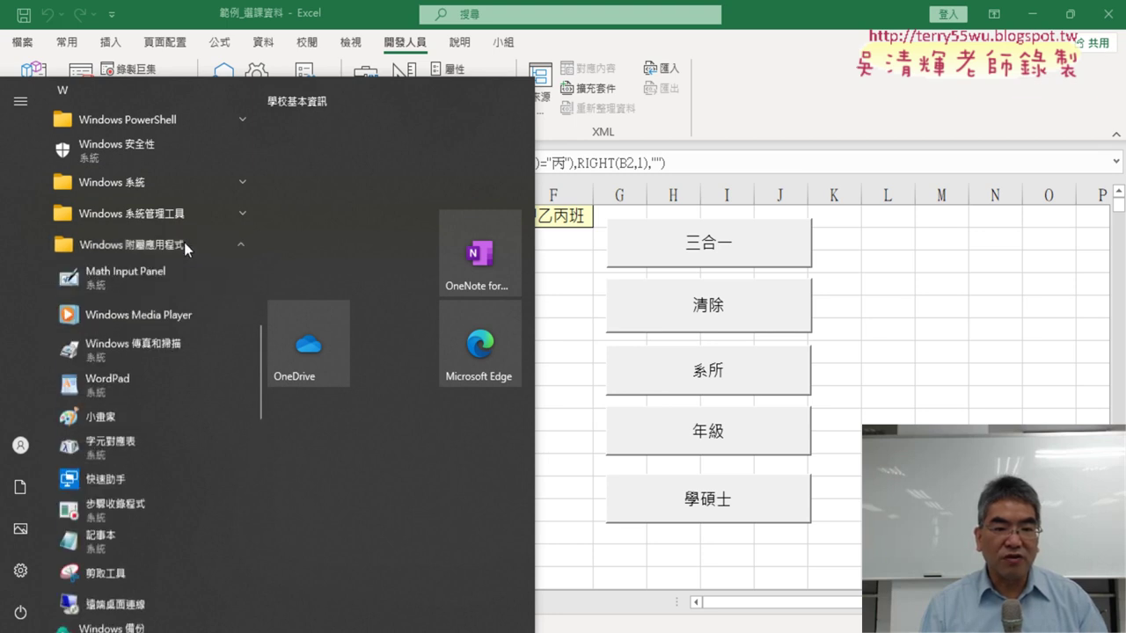
left_click(159, 556)
right_click(301, 267)
Paste the F2 formula into the Notepad note and resize the window
left_click(339, 342)
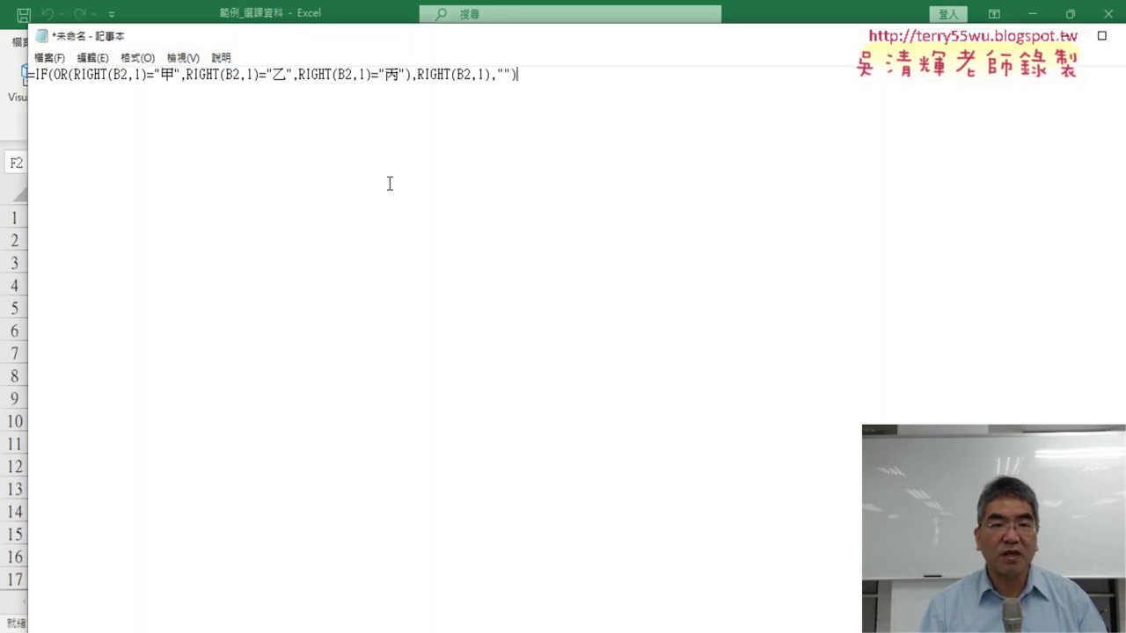
mouse_move(397, 28)
left_mouse_down()
mouse_move(401, 158)
mouse_move(515, 114)
left_mouse_up()
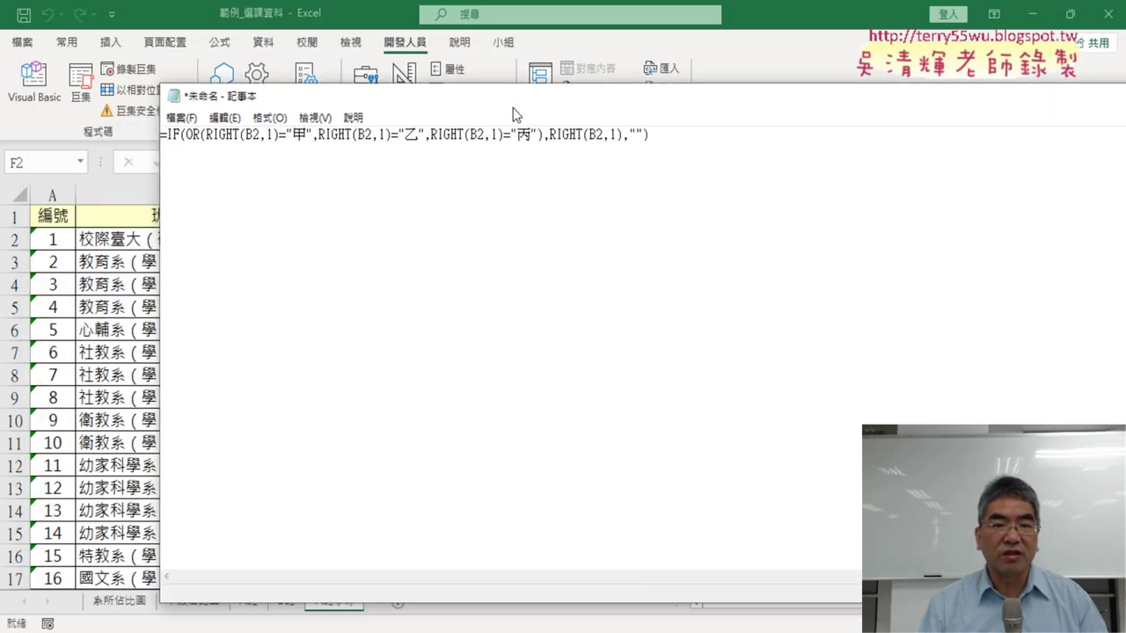
left_click(297, 134)
type("\"")
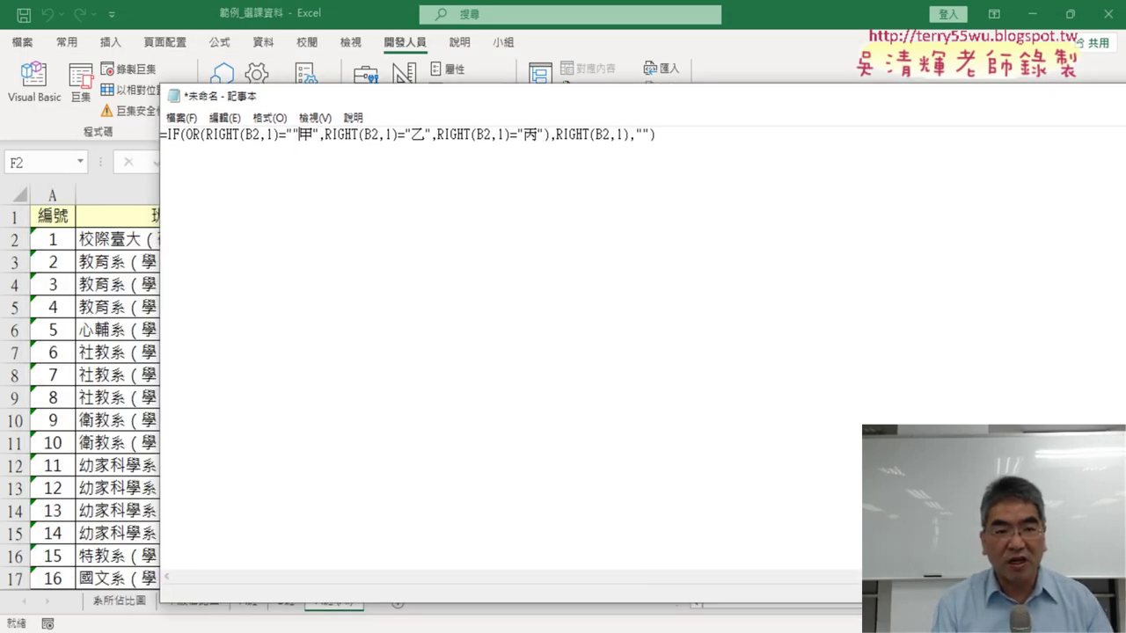
key("BackSpace")
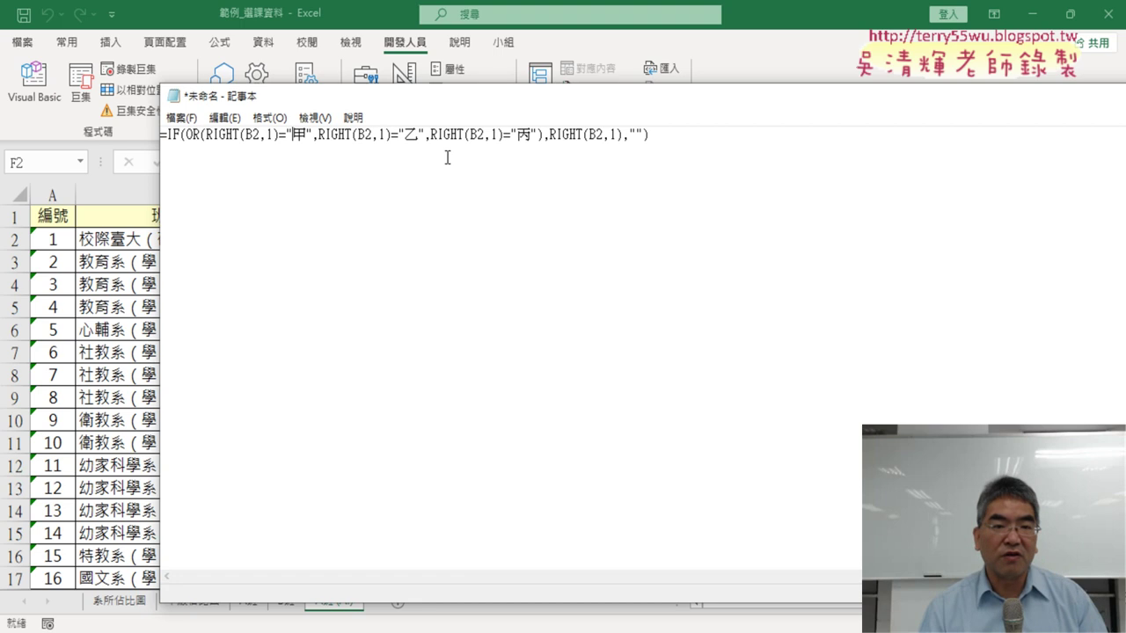
Replace every " with "" in the formula using Replace All
left_click(237, 119)
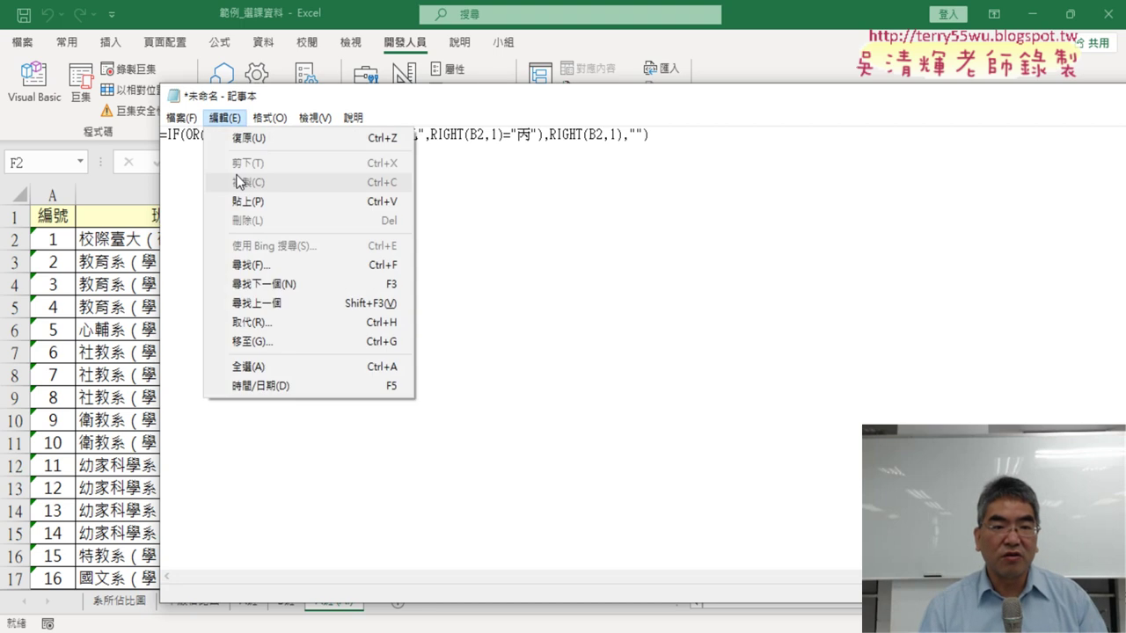
left_click(249, 322)
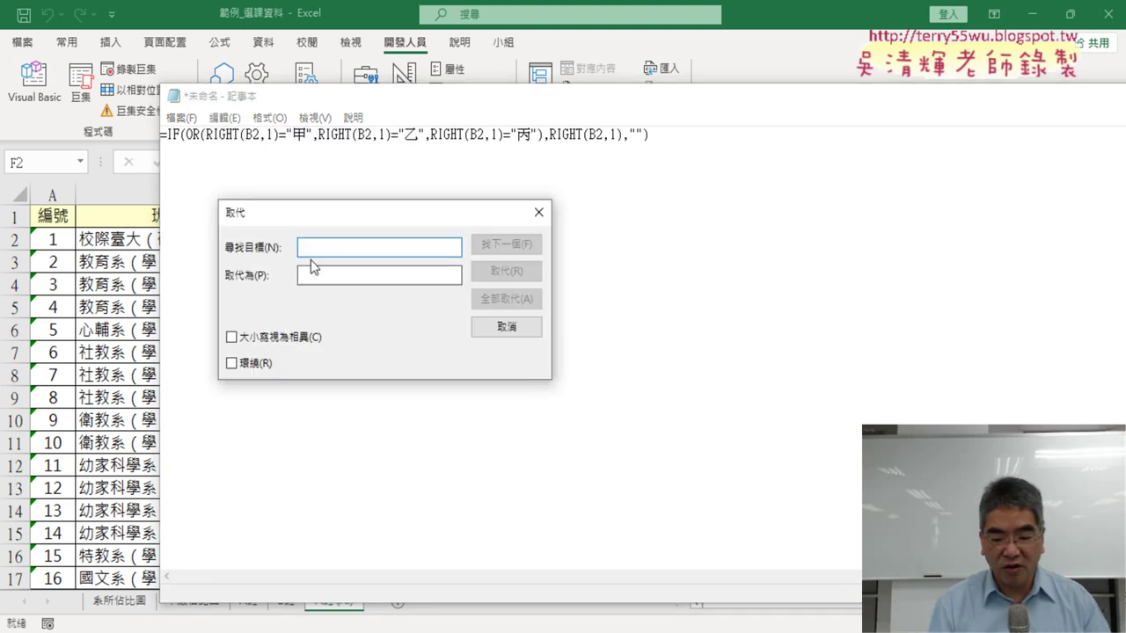
type("\"")
key("Tab")
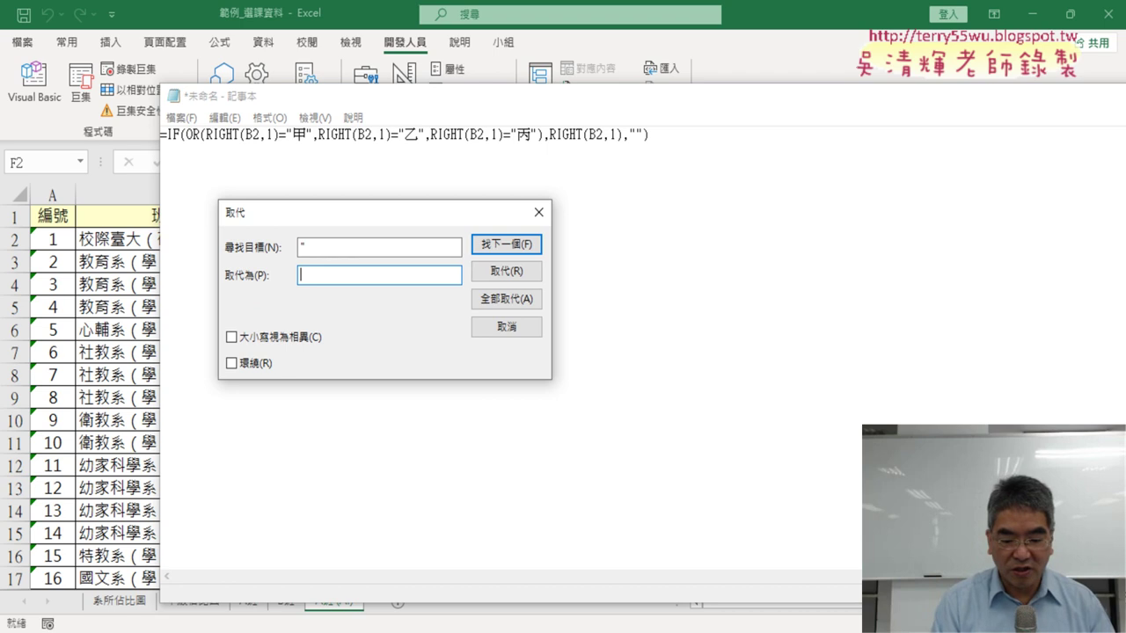
type("\"\"")
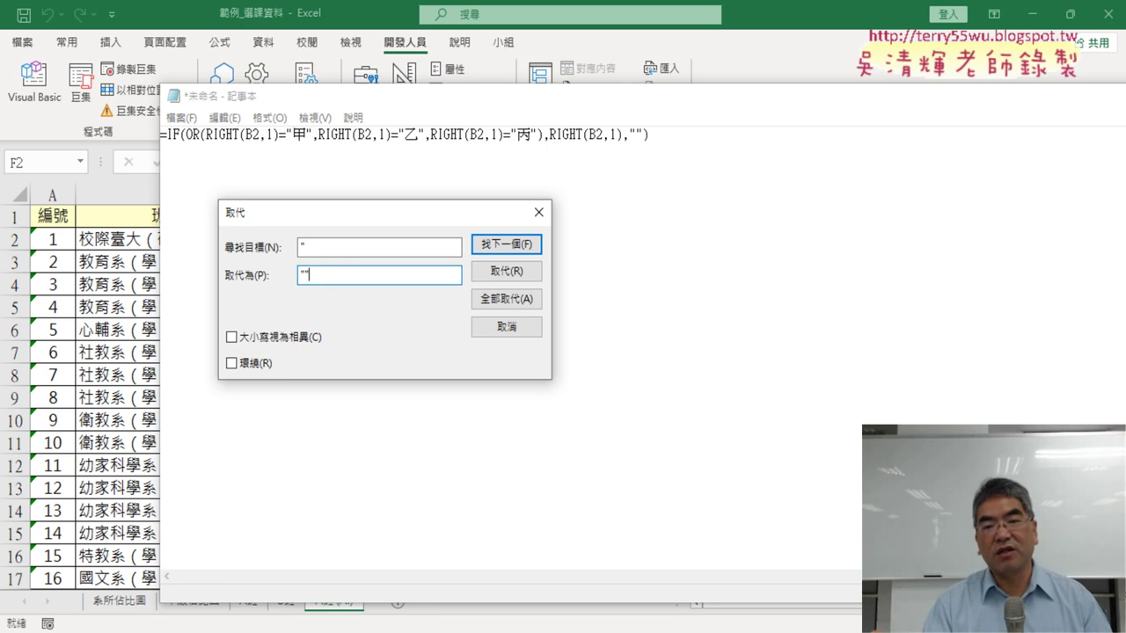
left_click(510, 303)
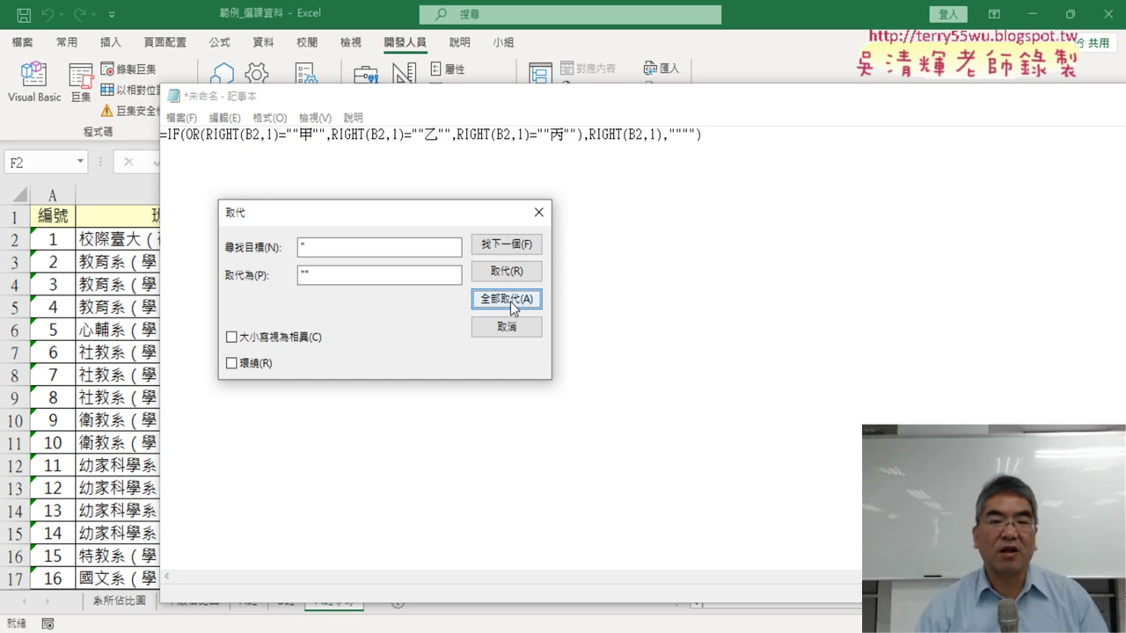
left_click(539, 213)
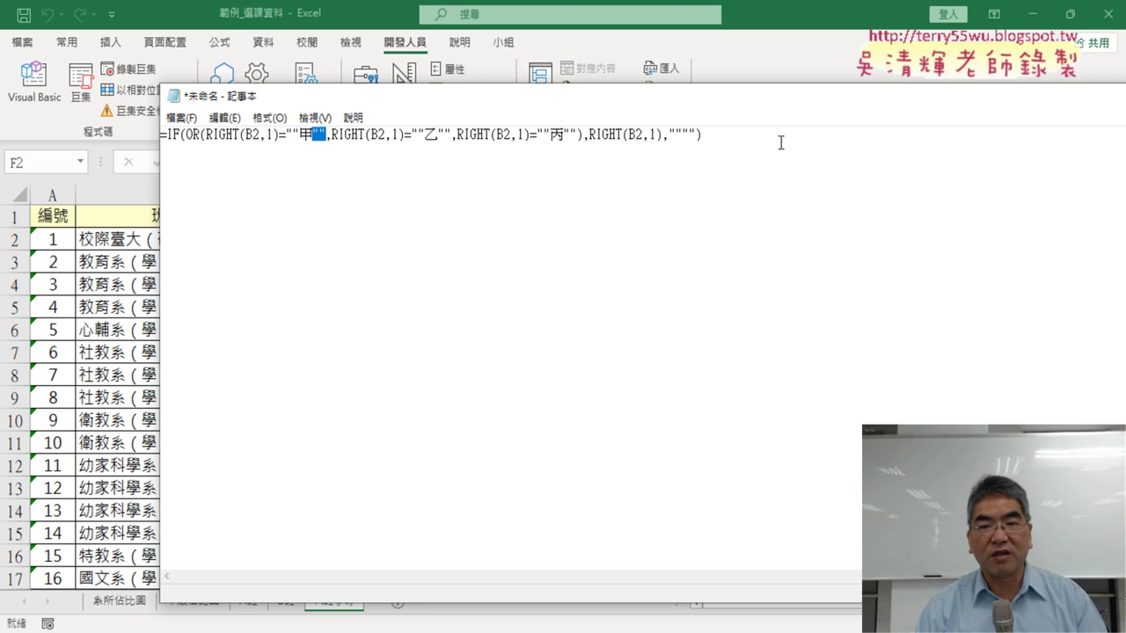
Copy the whole quote-doubled formula line and return to Excel
left_click_drag(780, 143, 112, 132)
right_click(339, 138)
left_click(378, 187)
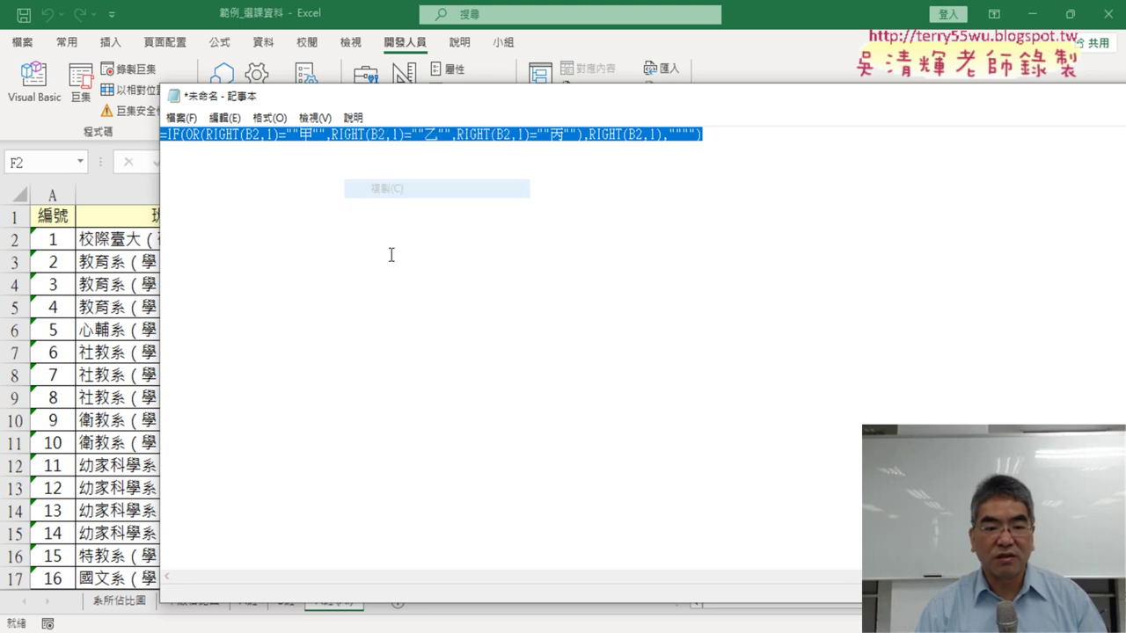
left_click(23, 79)
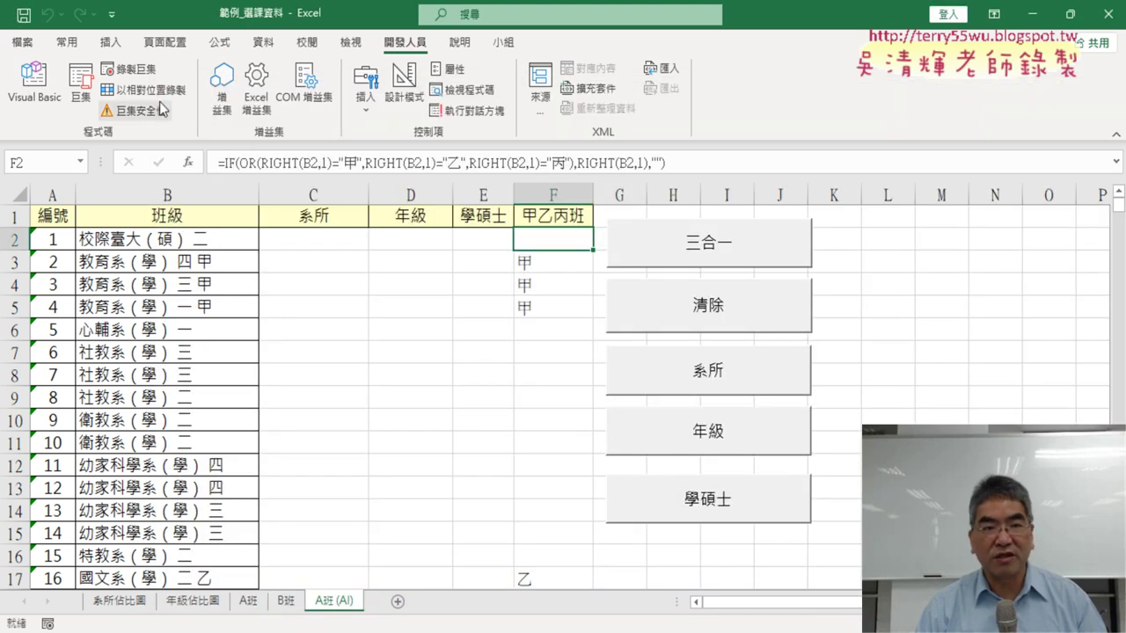
Paste the quote-doubled formula between the quotes of the 甲乙丙班 macro's Range("F2") line
left_click(26, 79)
left_click_drag(773, 58, 292, 60)
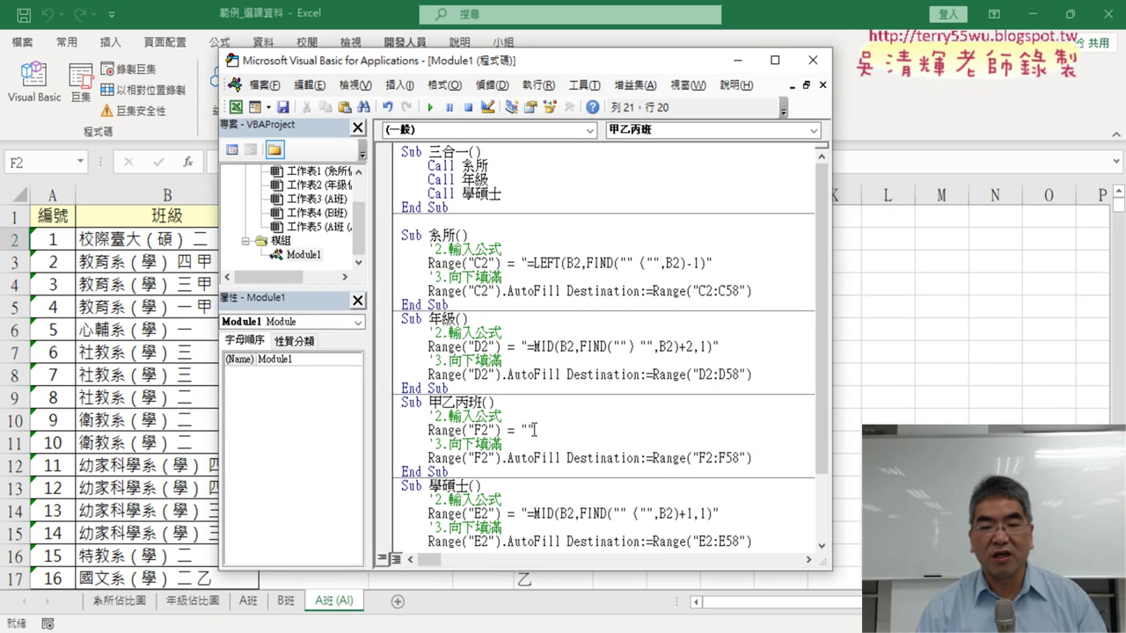
left_click(526, 430)
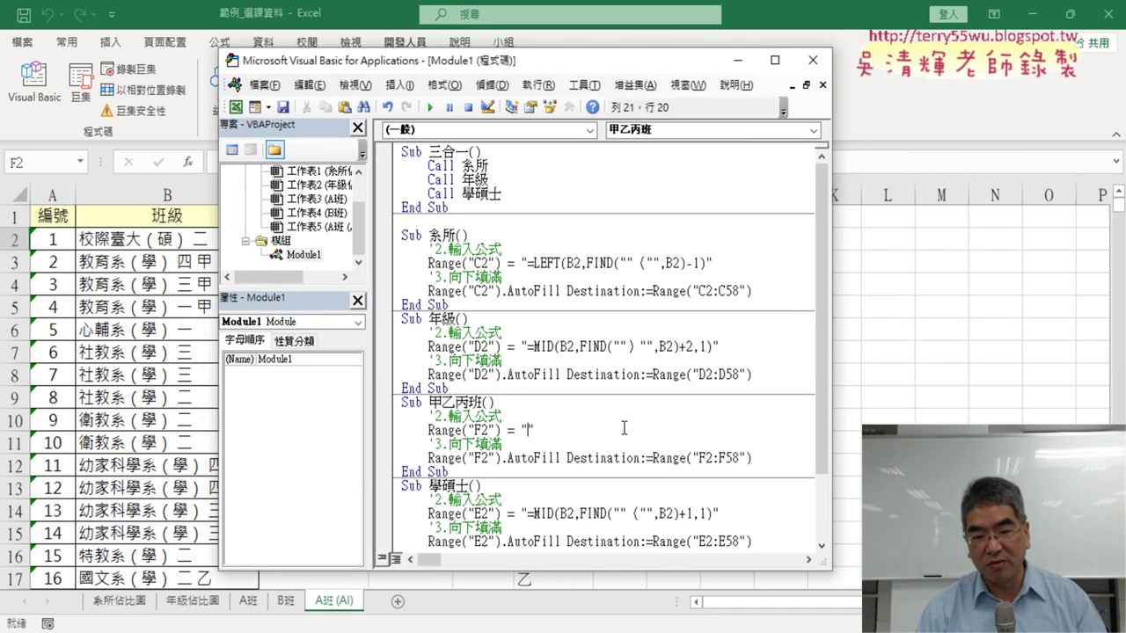
key("ctrl+v")
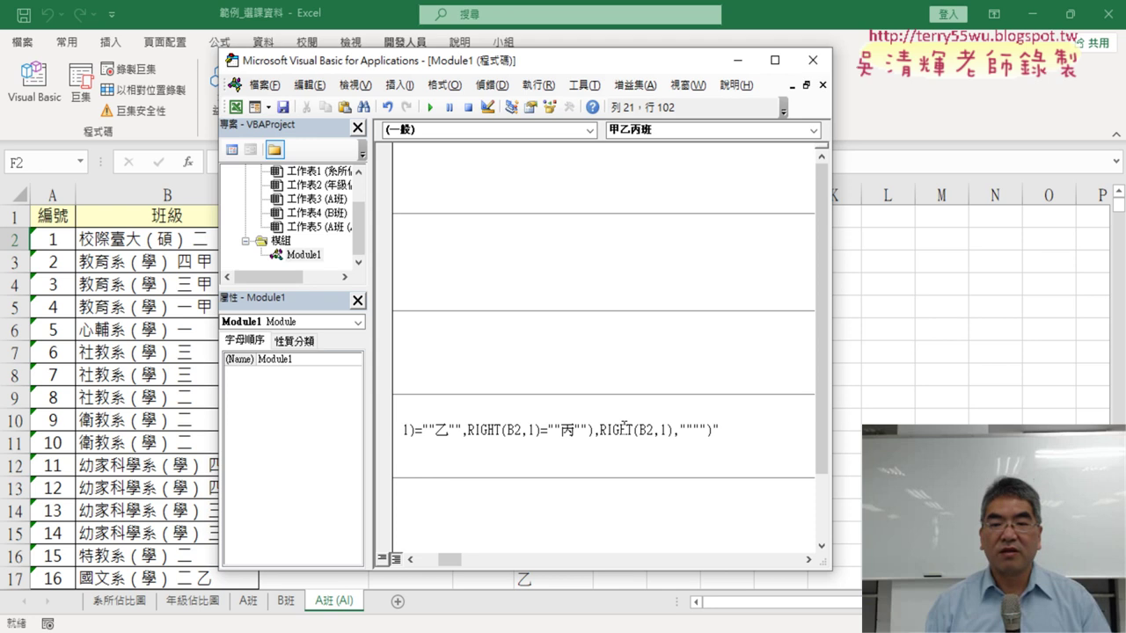
left_click_drag(606, 72, 820, 54)
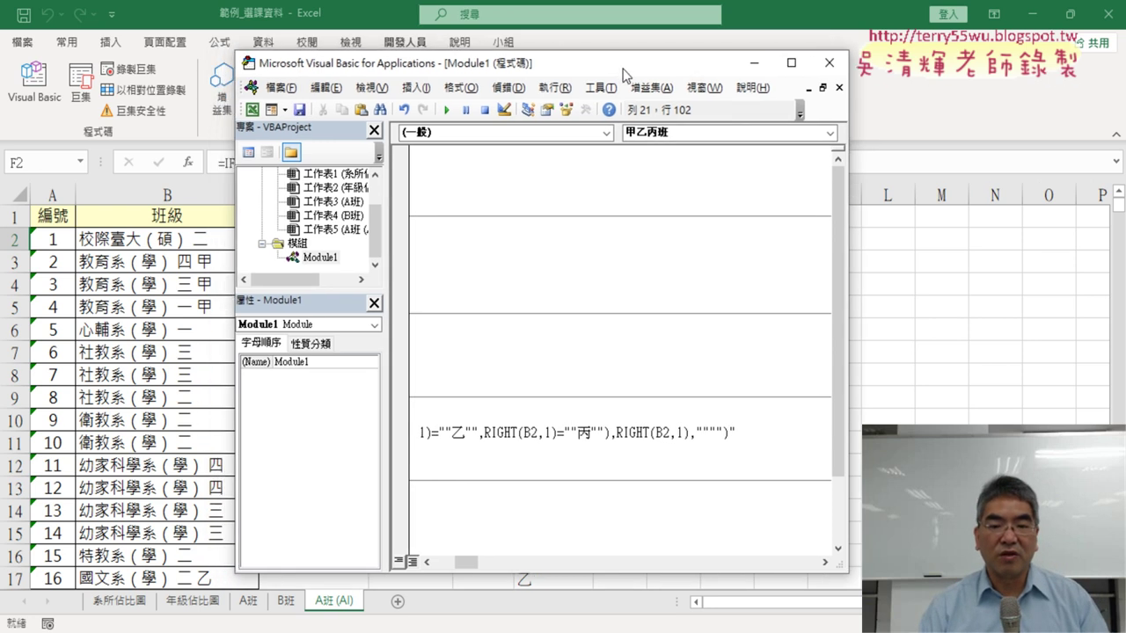
left_click_drag(664, 548, 641, 548)
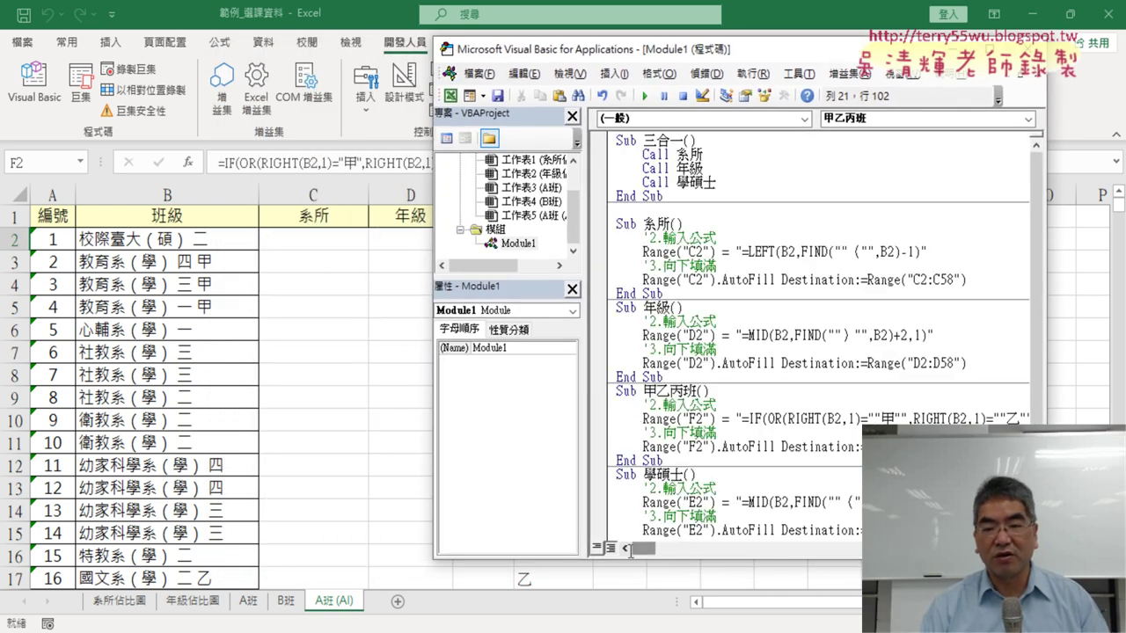
left_click_drag(692, 459, 604, 396)
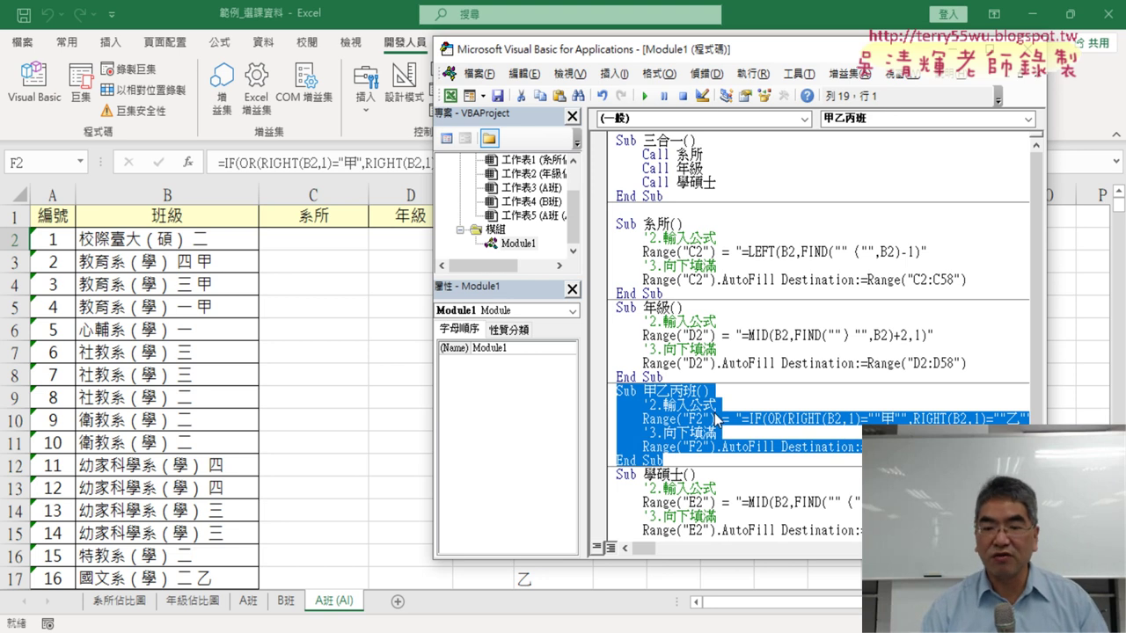
left_click_drag(756, 62, 916, 64)
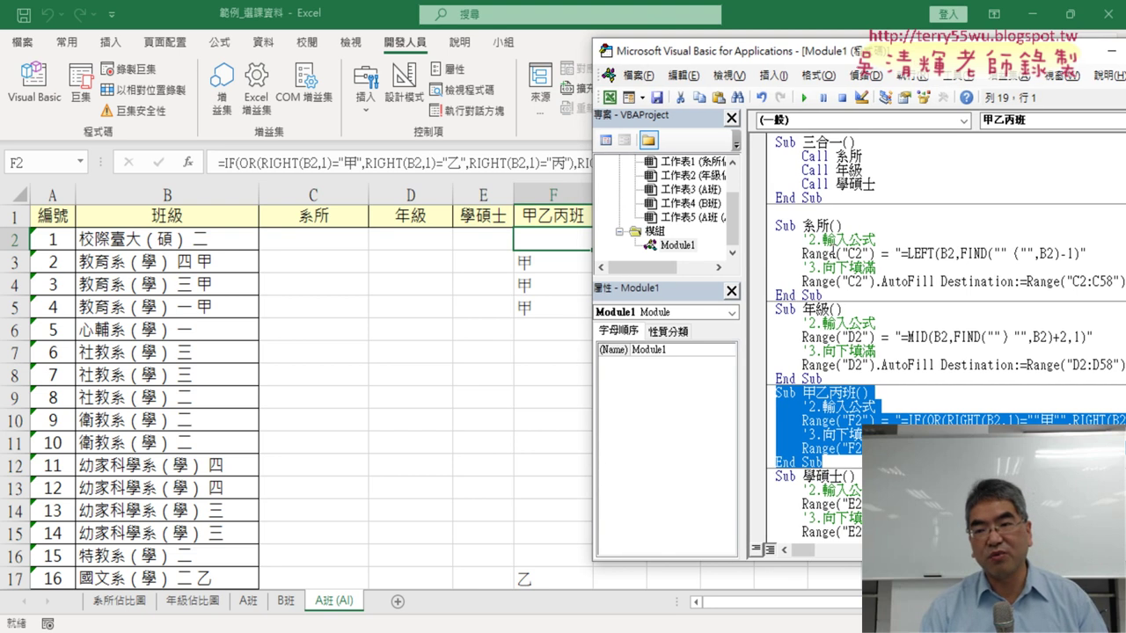
Run the 清除 macro, then run 甲乙丙班 to refill column F
scroll(827, 293, "down", 2)
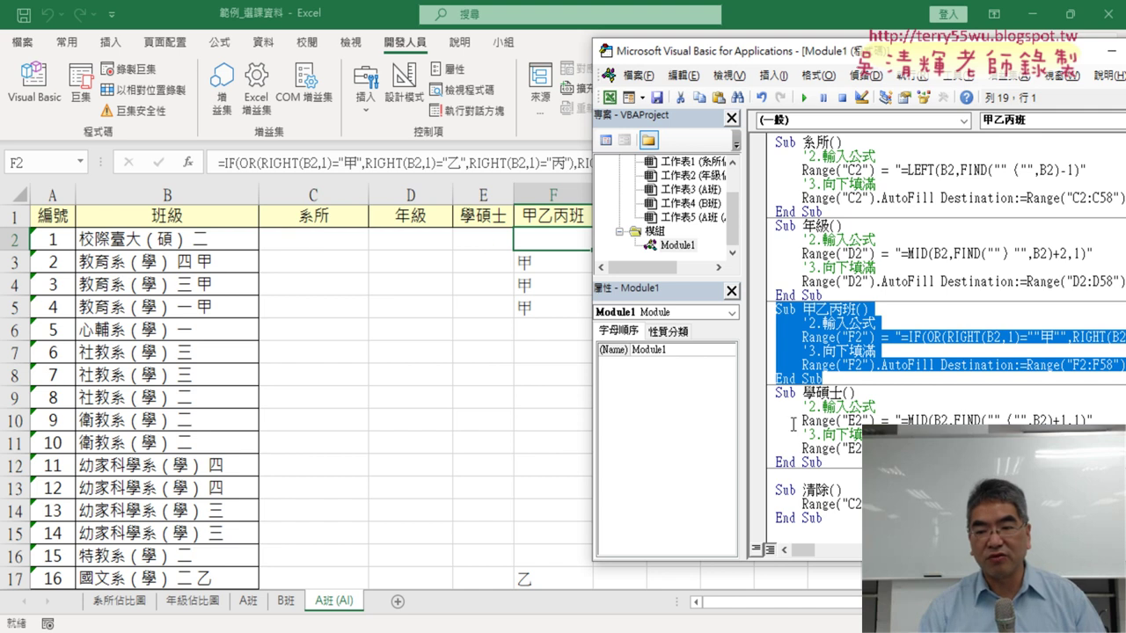
left_click(874, 504)
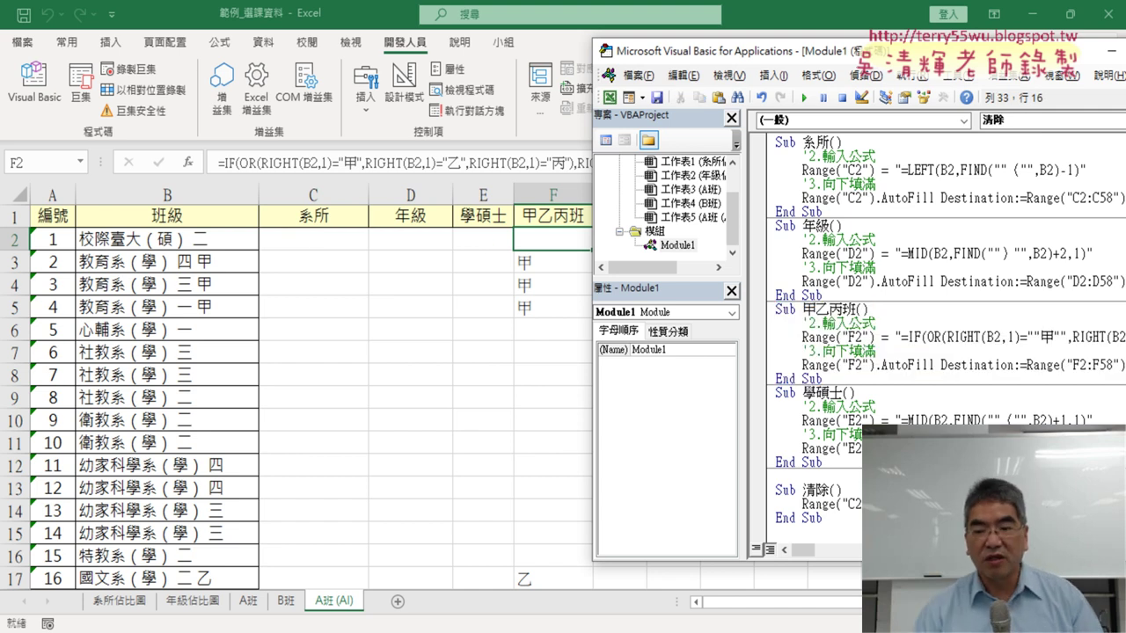
left_click(803, 96)
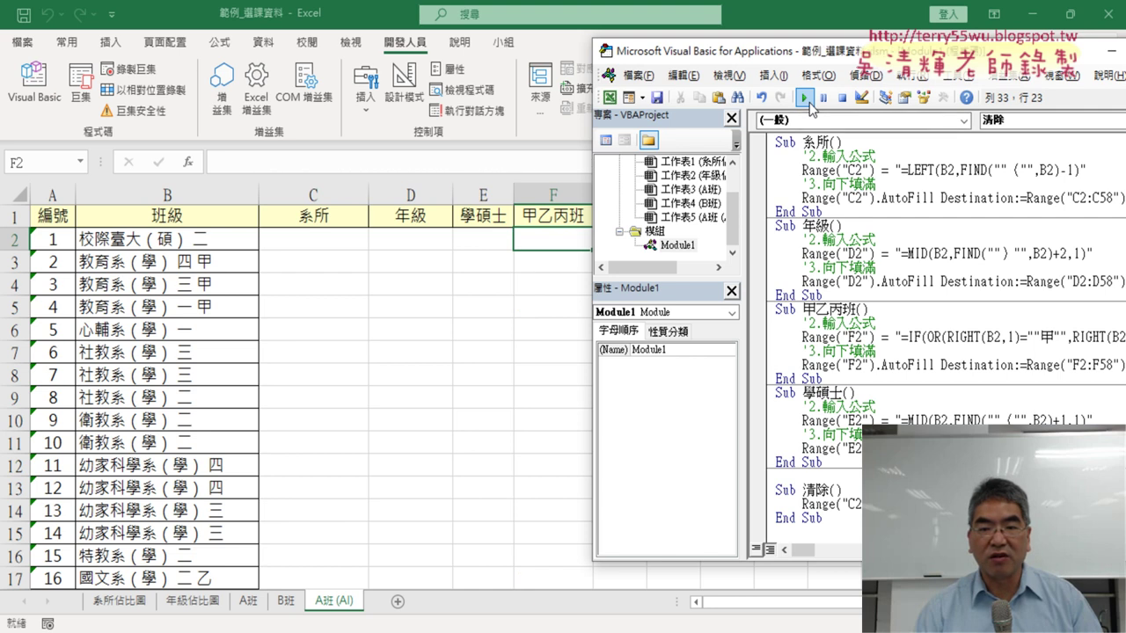
left_click(851, 338)
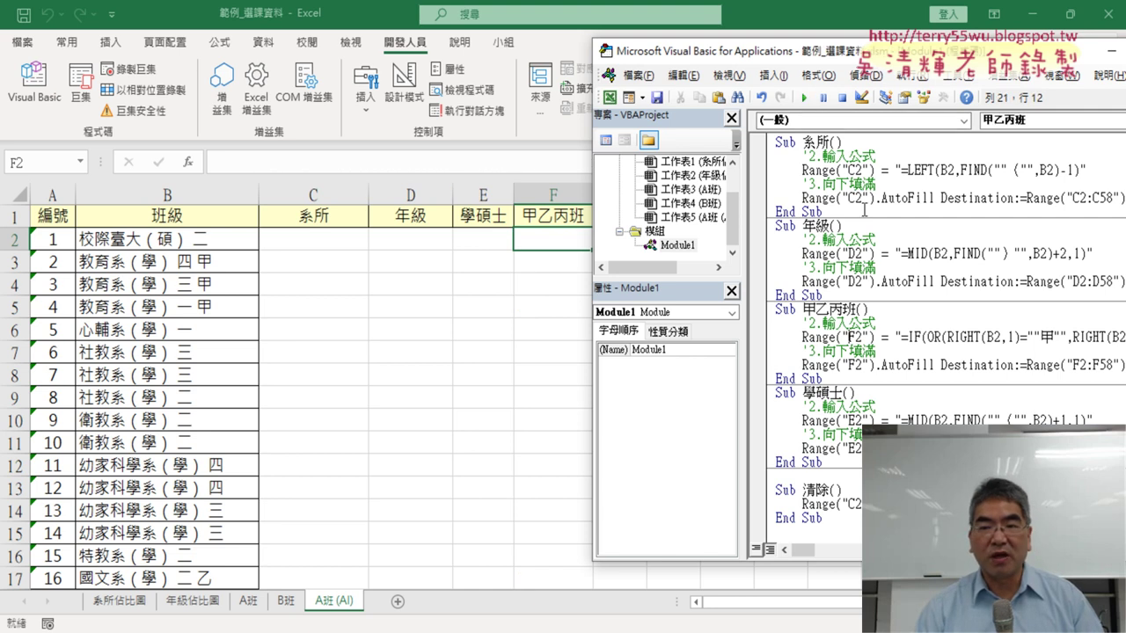
left_click(803, 97)
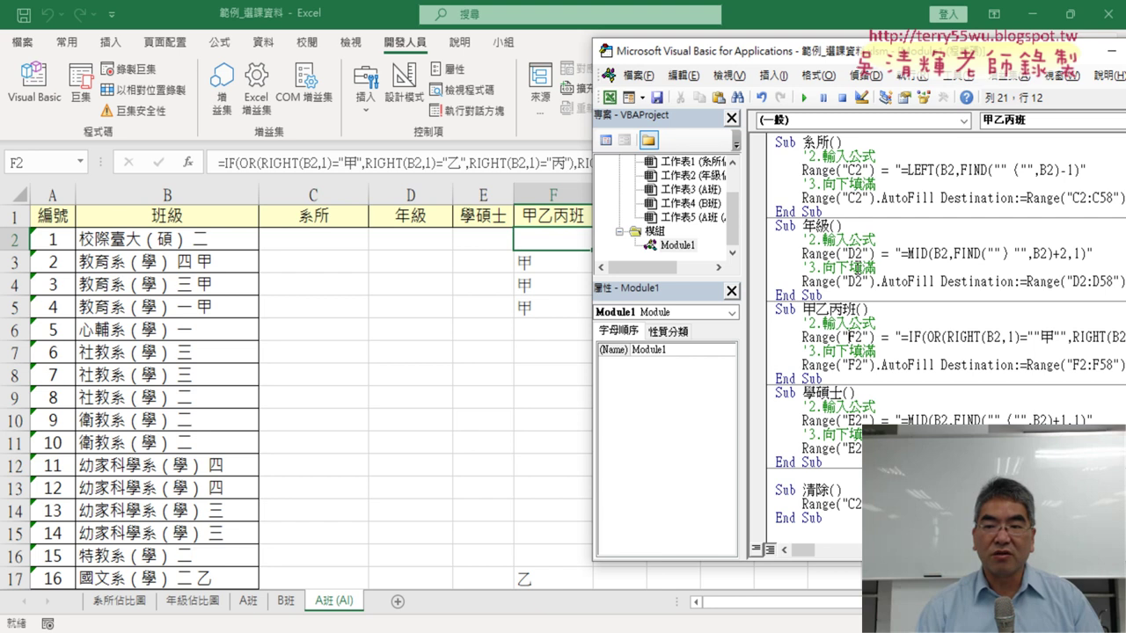
scroll(932, 264, "up", 2)
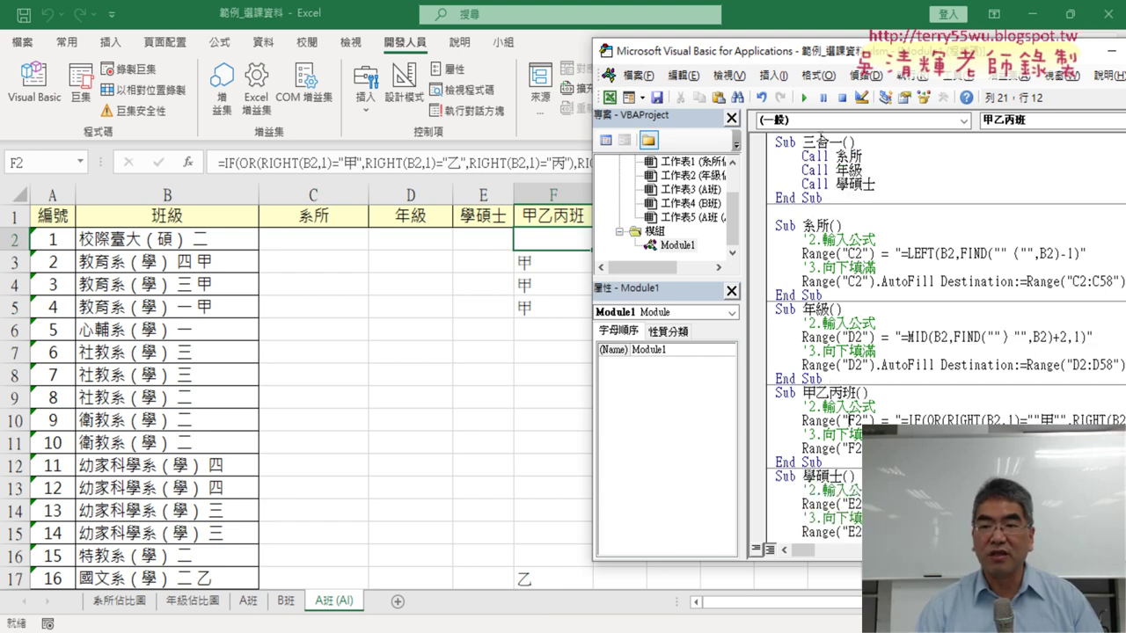
Rename Sub 三合一 to 四合一 and duplicate its Call 學碩士 line on a new line below
left_click(804, 141)
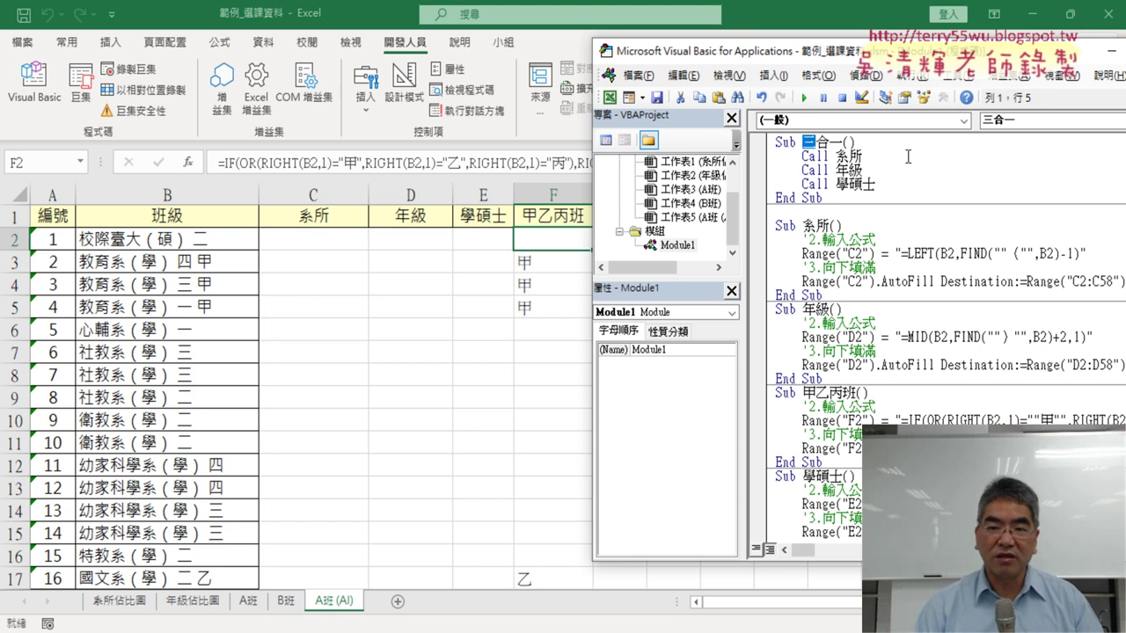
type("ㄙ")
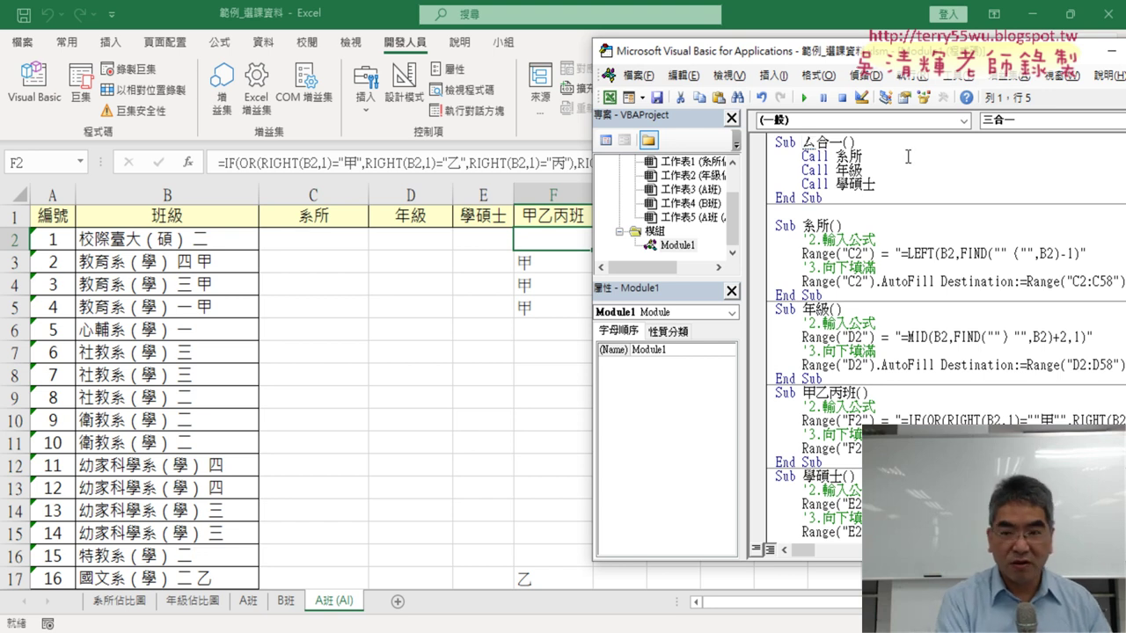
type("四")
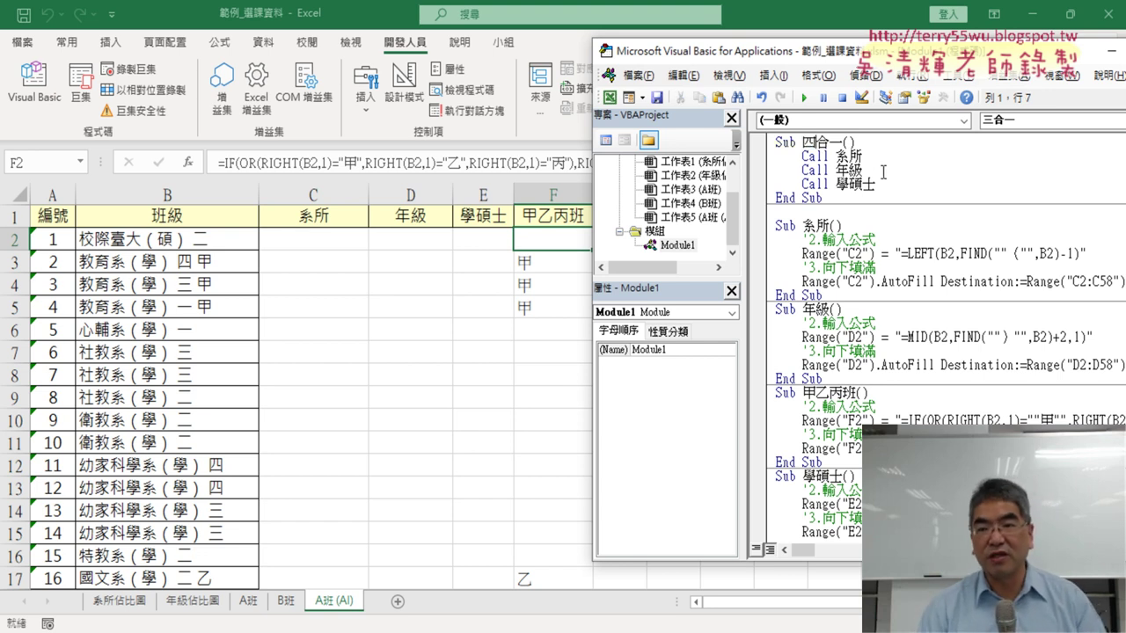
key("Return")
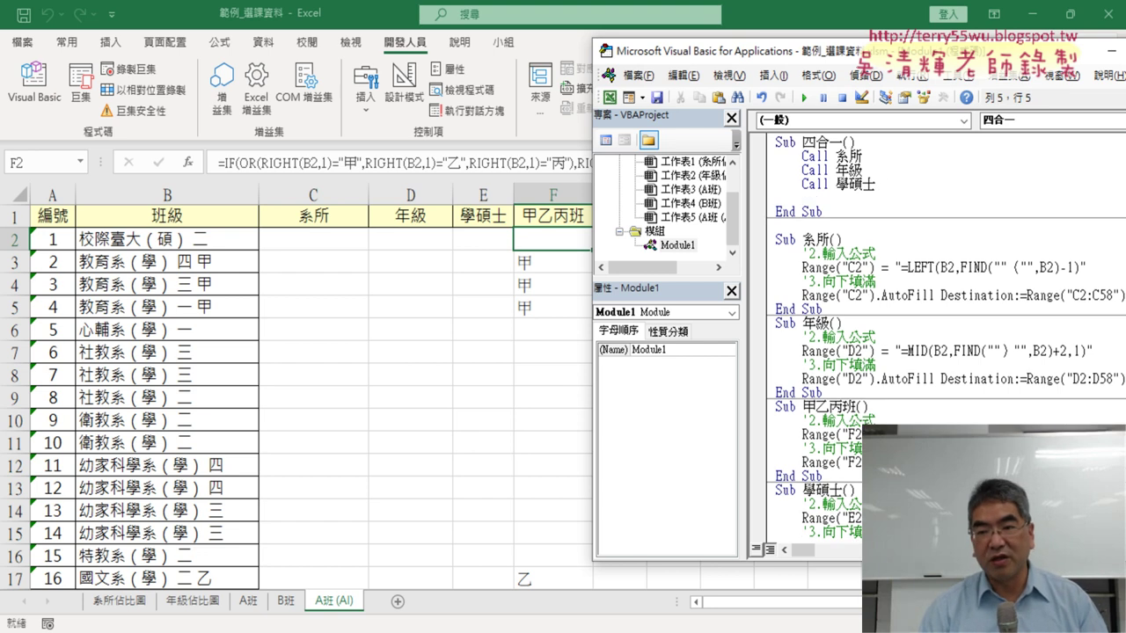
left_click_drag(876, 185, 803, 184)
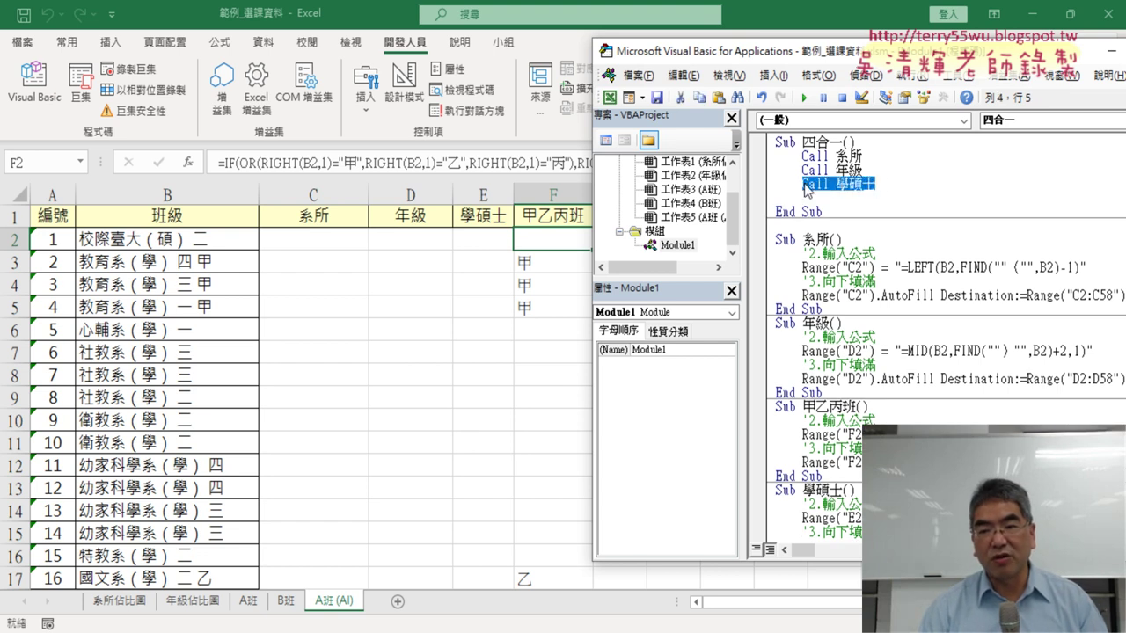
key("ctrl+c")
left_click(811, 198)
key("ctrl+v")
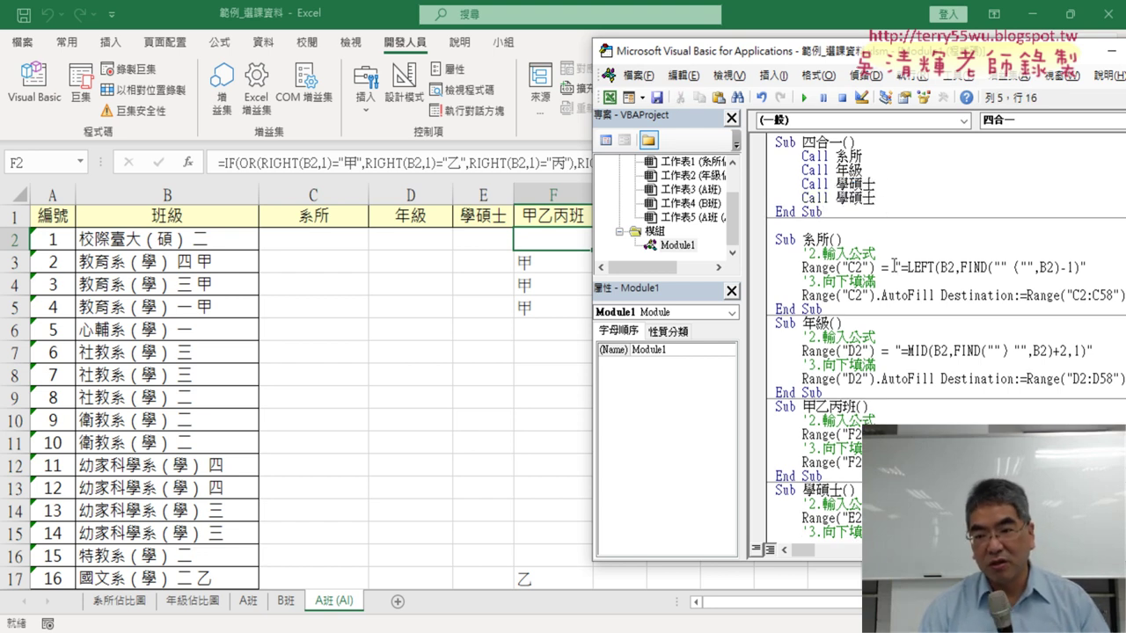
Copy the procedure name 甲乙丙班 and select 學碩士 on the duplicated call line
left_click_drag(860, 407, 803, 407)
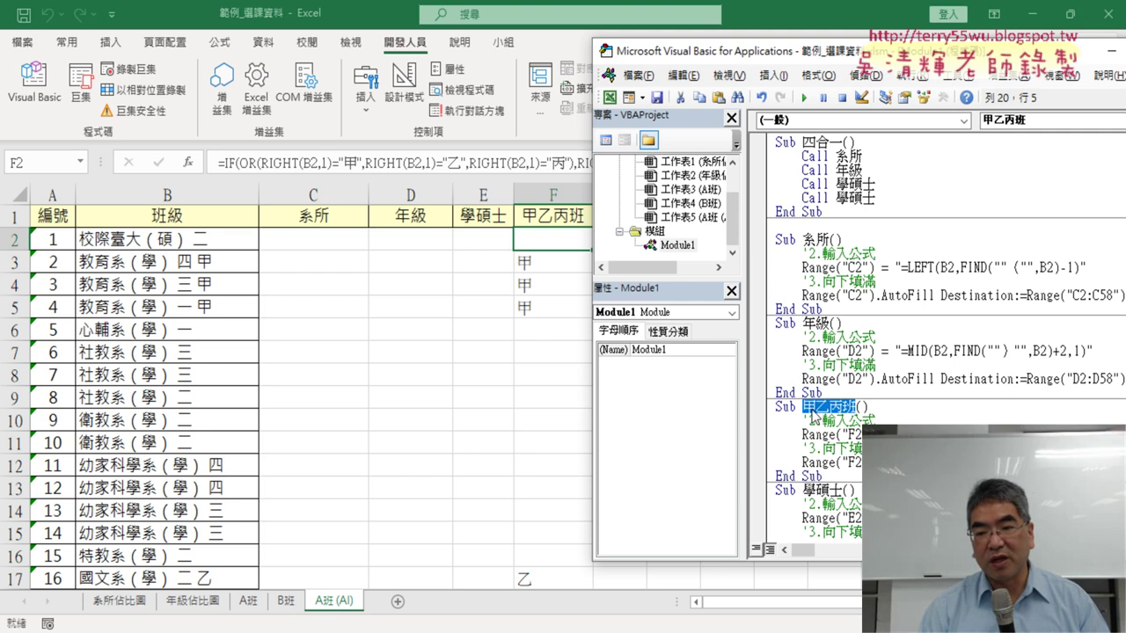
right_click(813, 419)
left_click(866, 149)
left_click(838, 202)
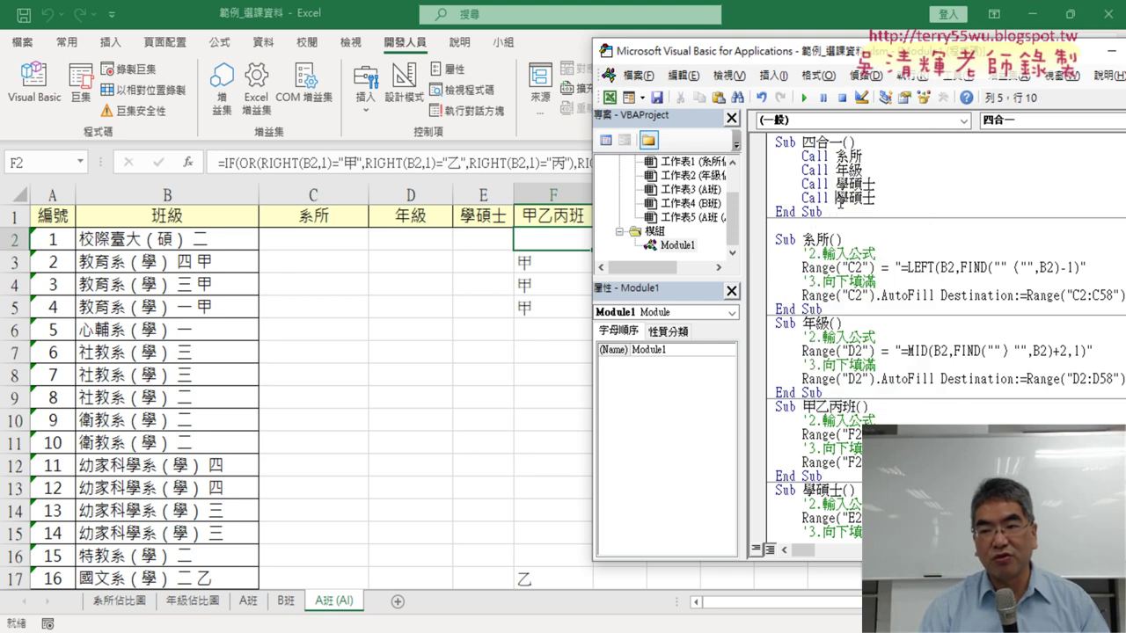
key("shift+End")
Change the duplicate line to Call 甲乙丙班 and run the 四合一 macro
key("ctrl+v")
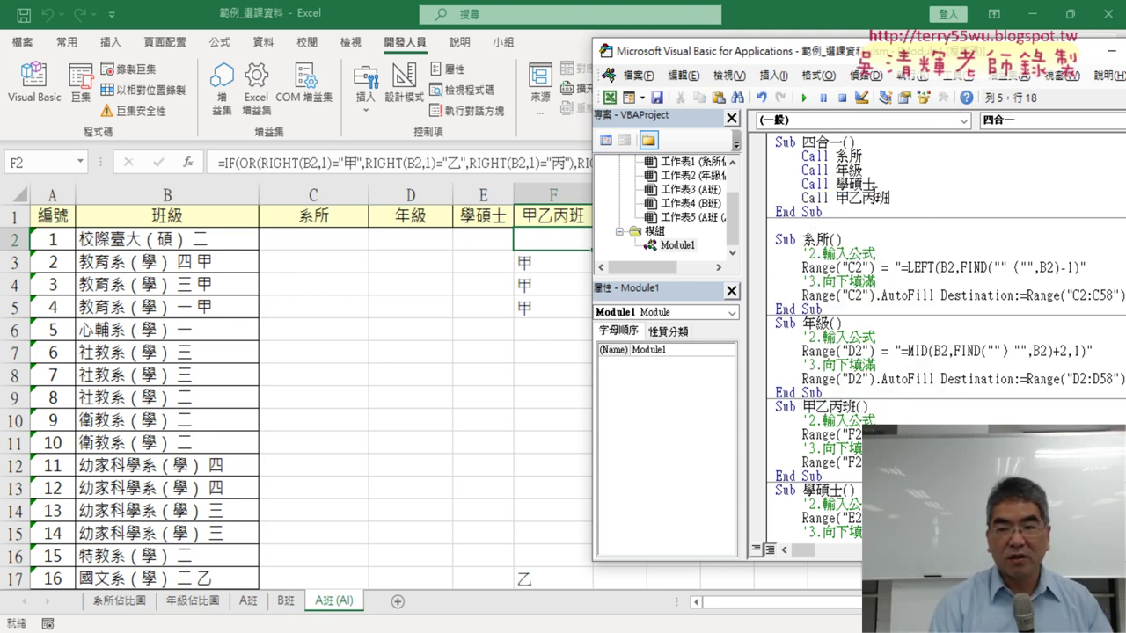
left_click(897, 294)
left_click(870, 203)
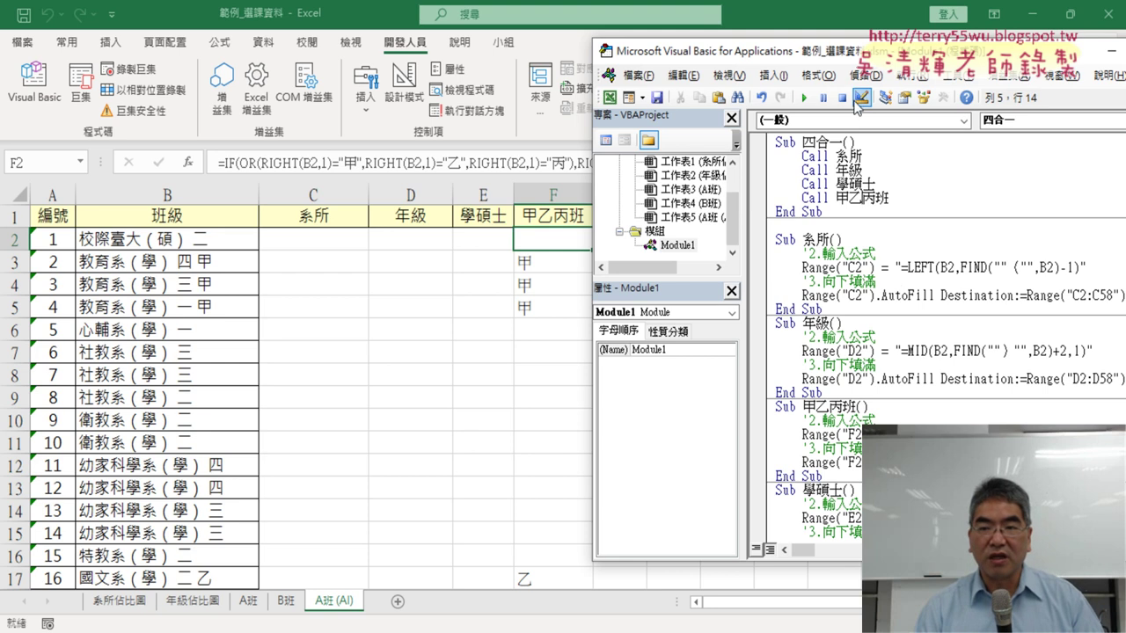
left_click(804, 97)
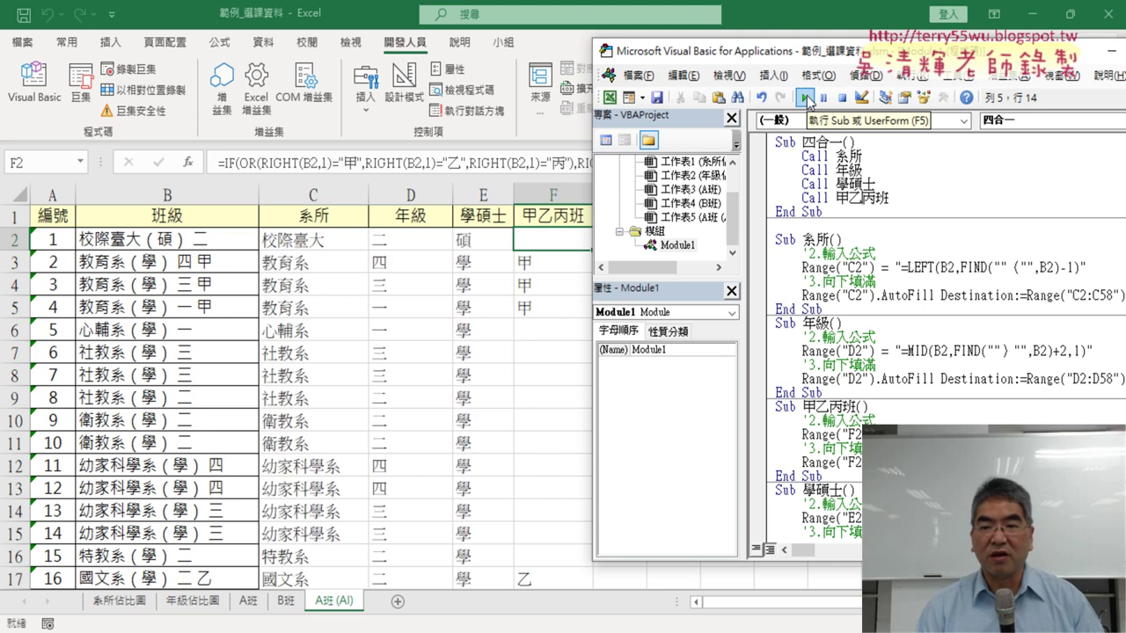
Run the 清除 macro to empty columns C–F, then return to the worksheet
scroll(836, 299, "down", 2)
scroll(840, 316, "down", 1)
left_click(857, 501)
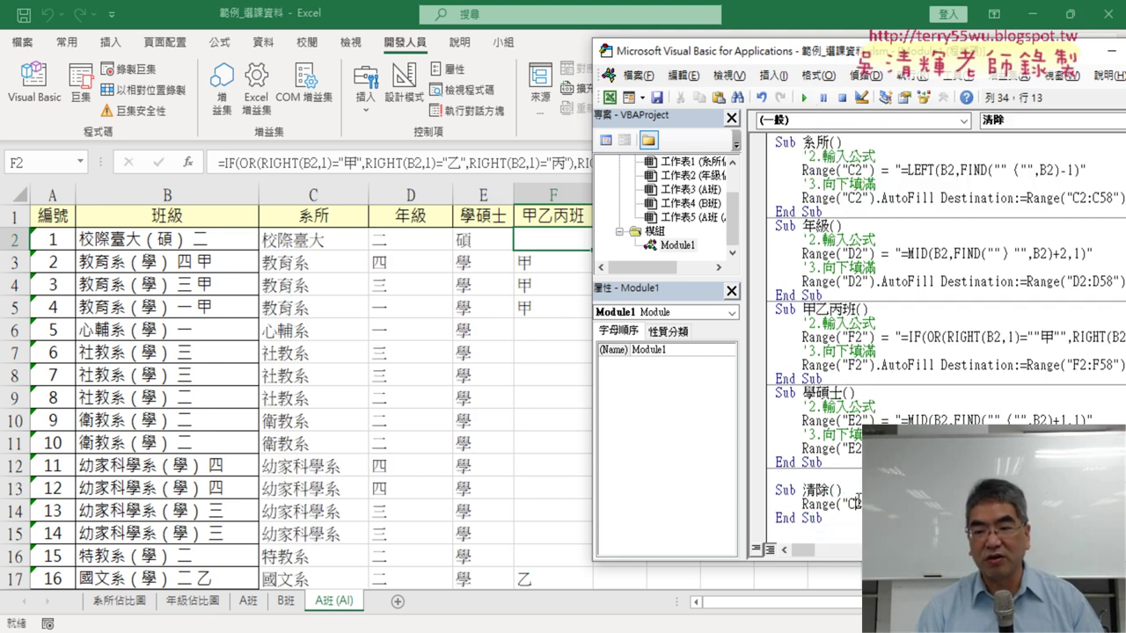
left_click(803, 98)
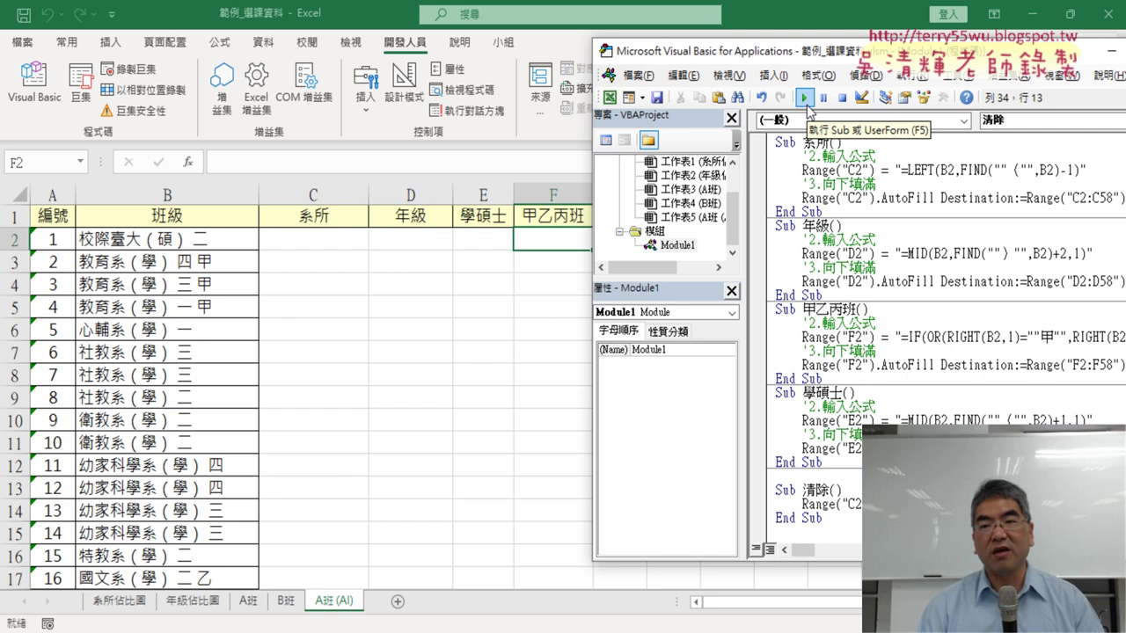
left_click(524, 326)
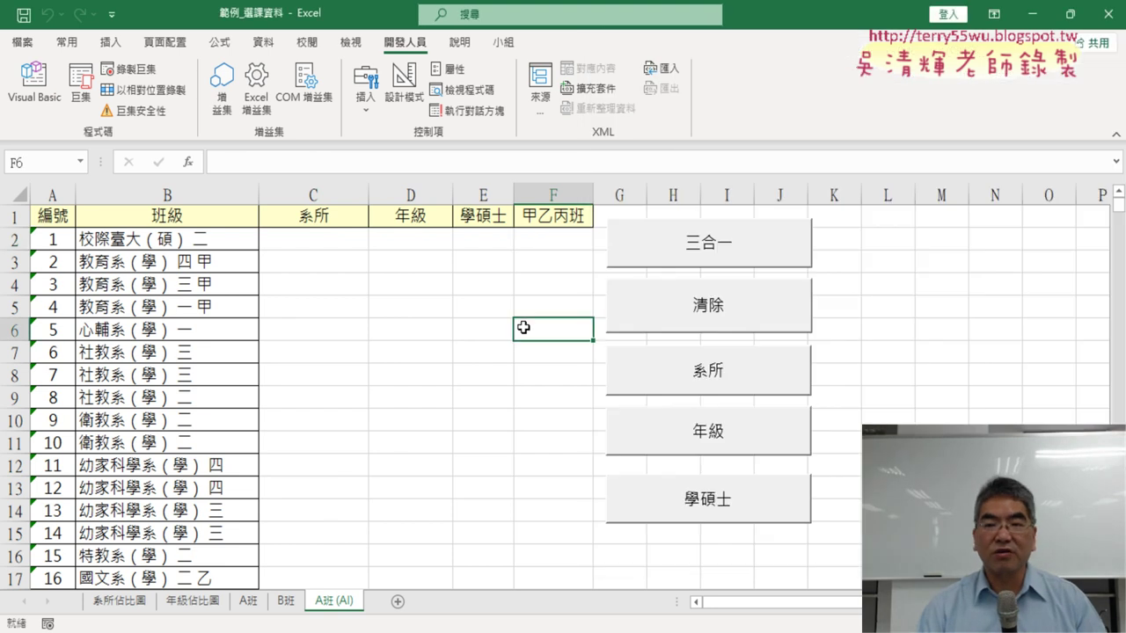
After the 三合一 button fails to run, pick the 四合一 macro for it
left_click(737, 246)
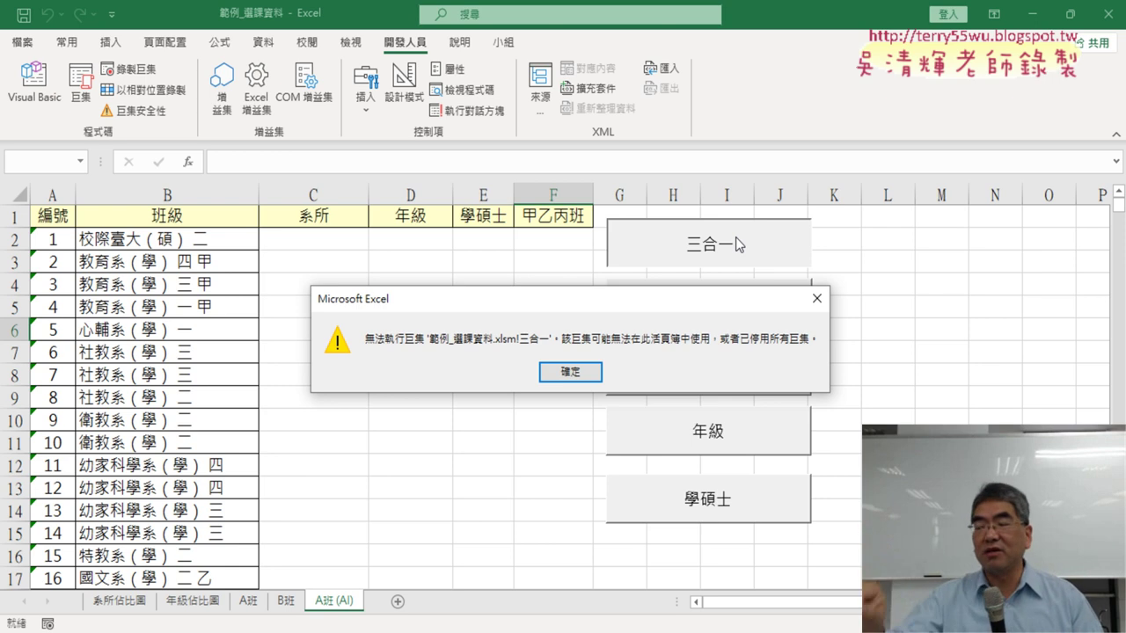
left_click(571, 372)
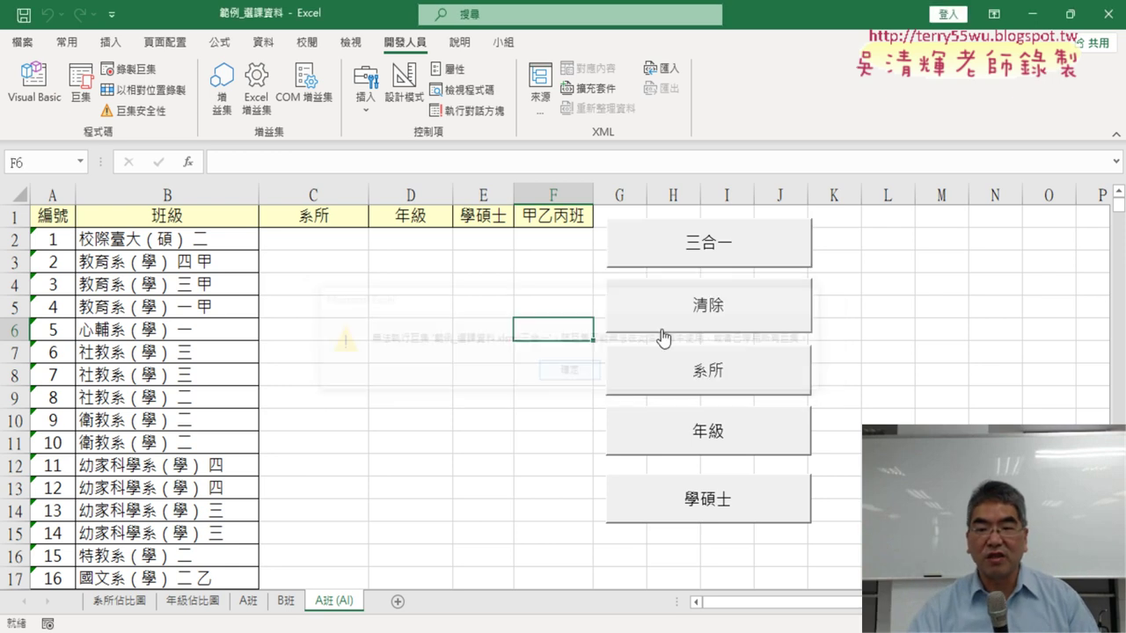
right_click(726, 248)
left_click(774, 419)
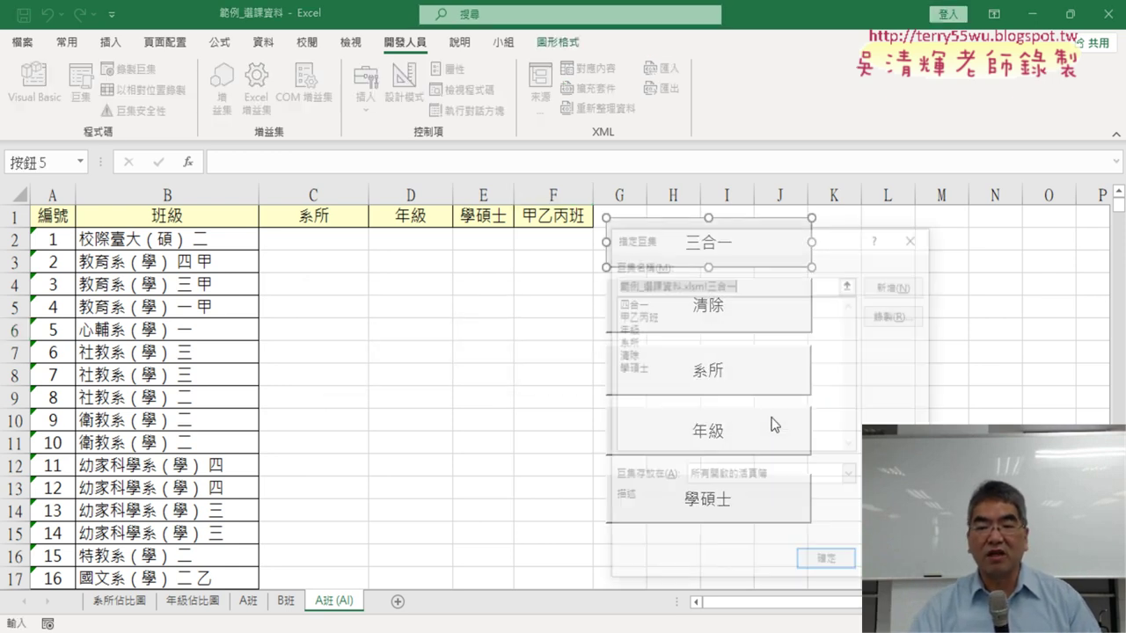
left_click(642, 303)
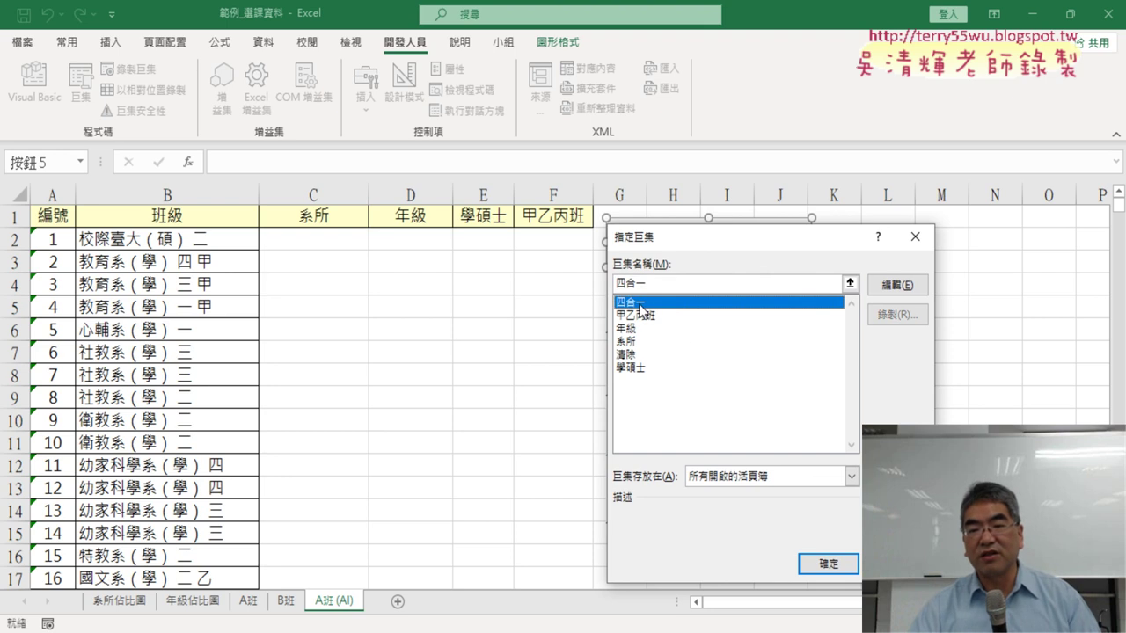
Copy the macro name 四合一 and confirm the macro assignment
double_click(642, 283)
right_click(641, 283)
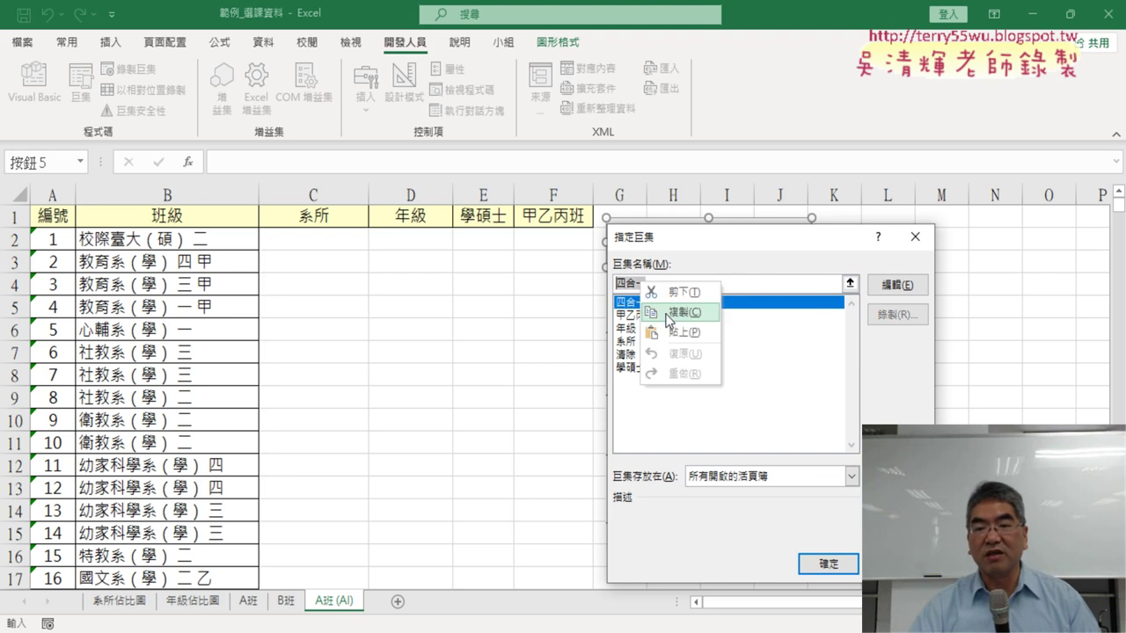
left_click(668, 313)
left_click(838, 573)
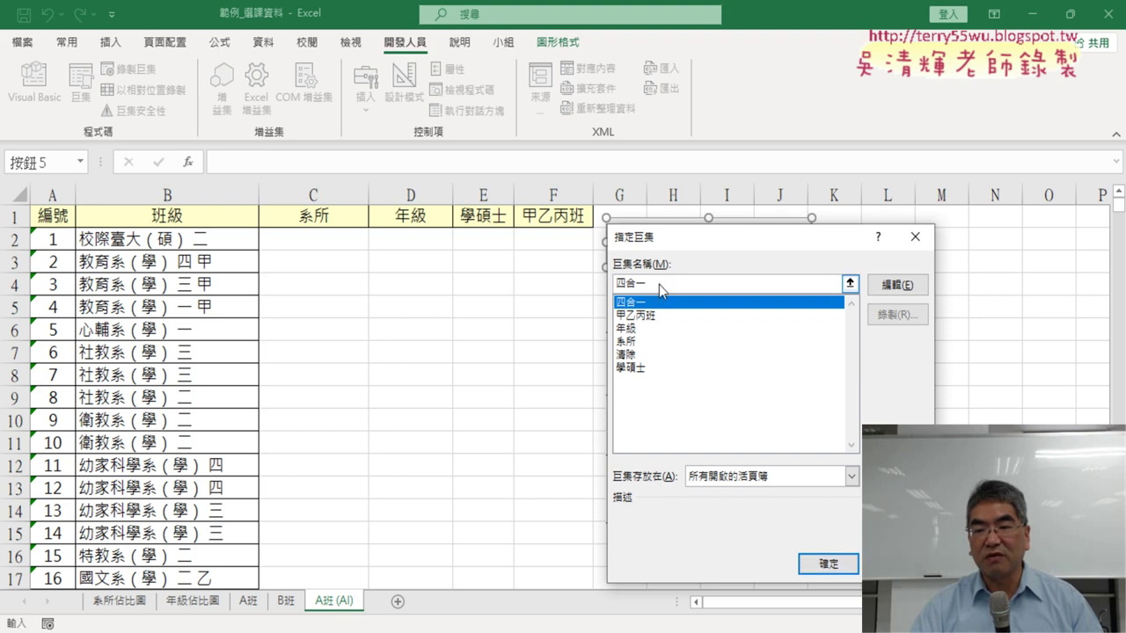
double_click(632, 283)
right_click(632, 281)
left_click(670, 310)
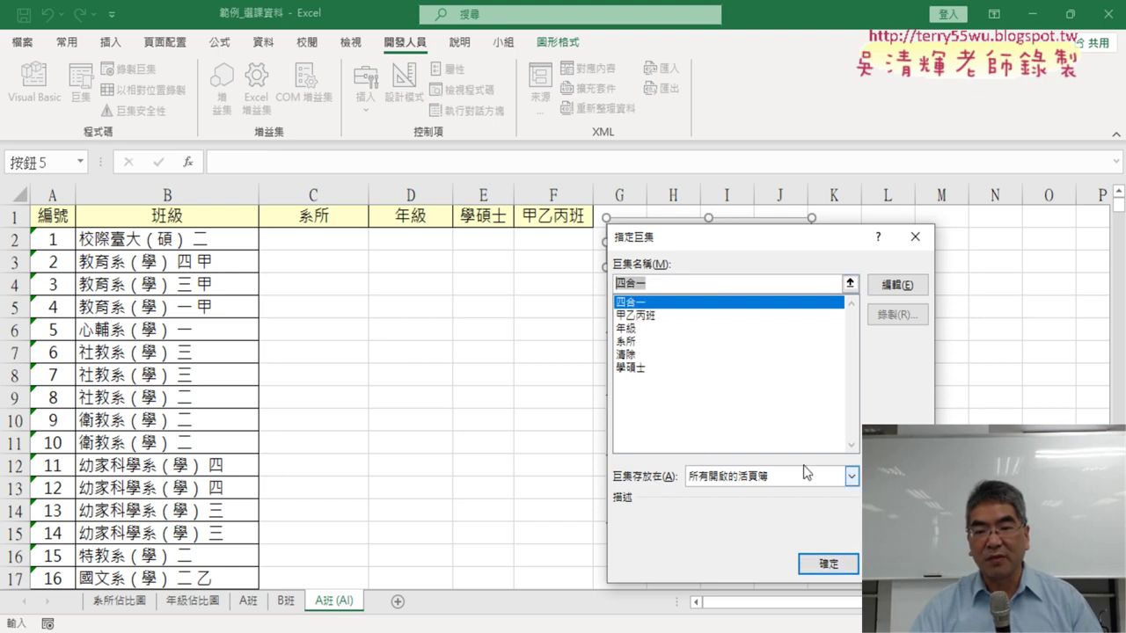
left_click(838, 568)
Replace the button caption 三合一 with 四合一
left_click(690, 240)
key("Delete")
key("Delete")
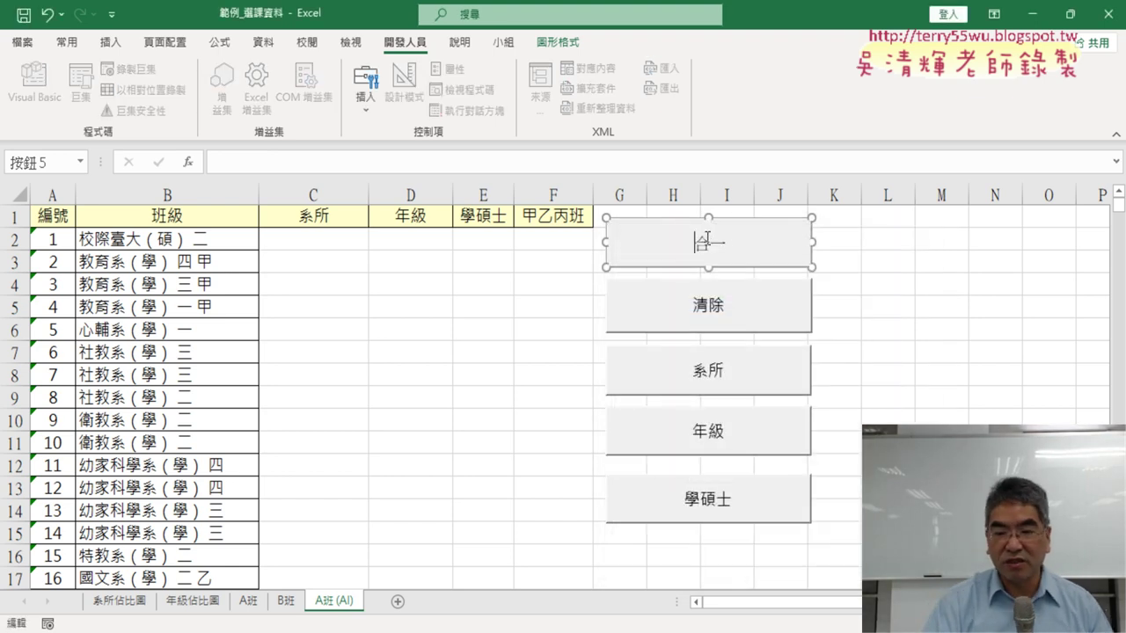
key("Delete")
key("ctrl+v")
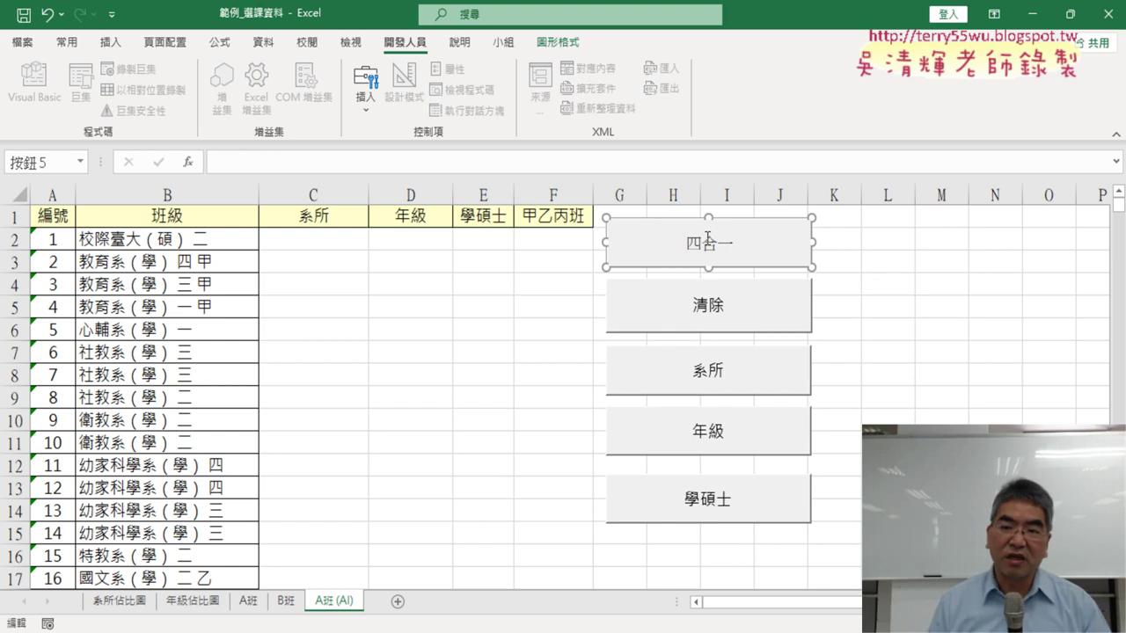
Test the 四合一 and 清除 buttons a few times, leaving columns C–F cleared
left_click(889, 306)
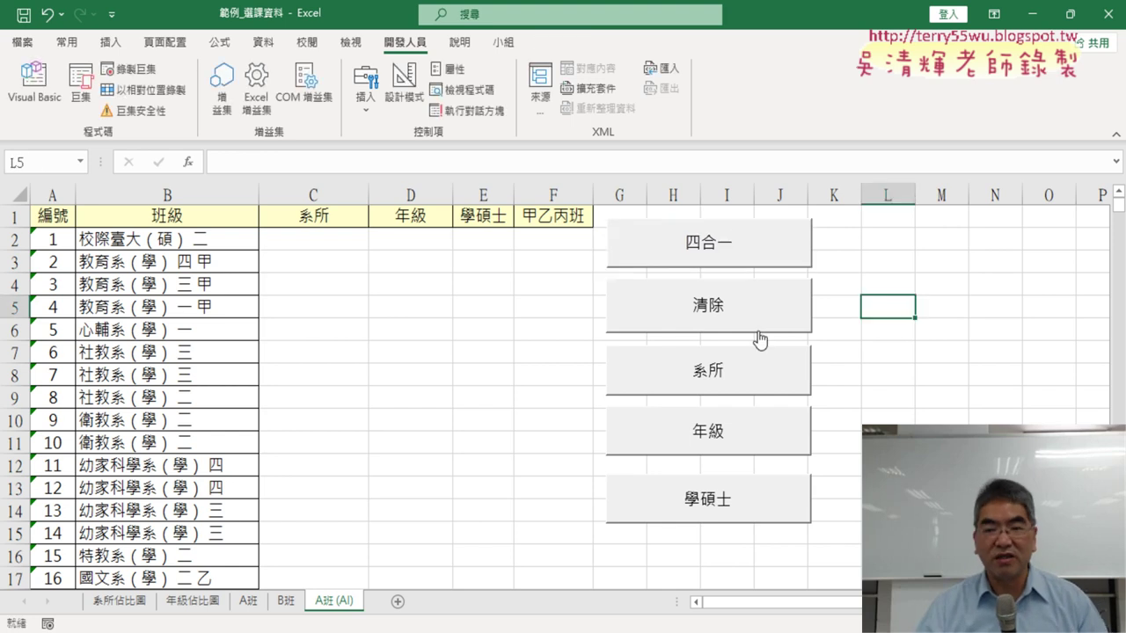
left_click(713, 236)
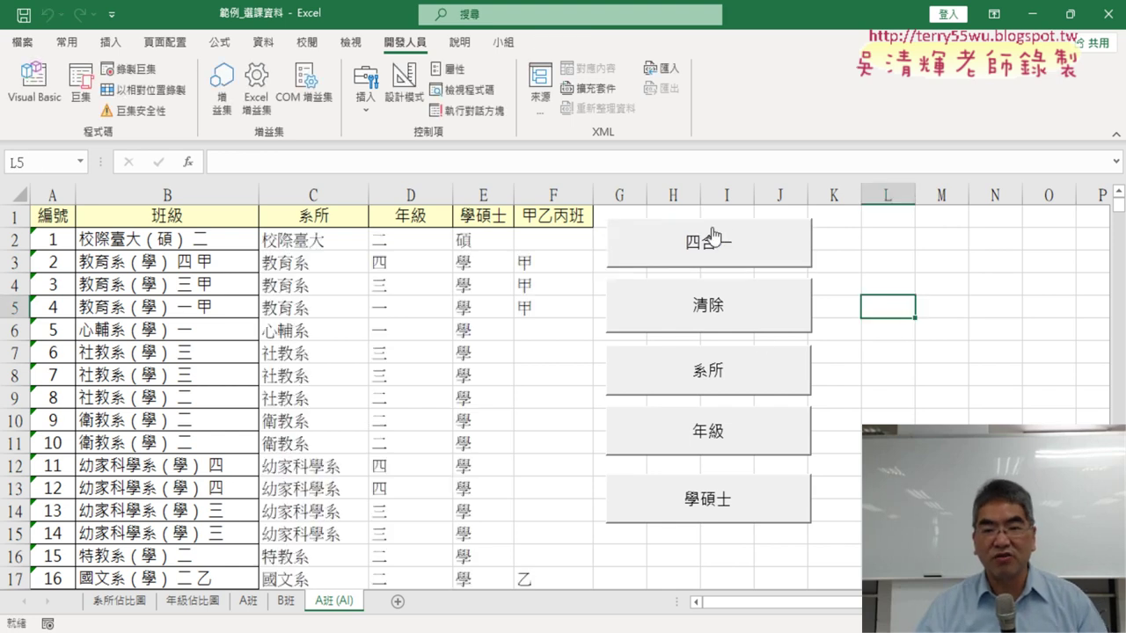
left_click(709, 308)
left_click(712, 255)
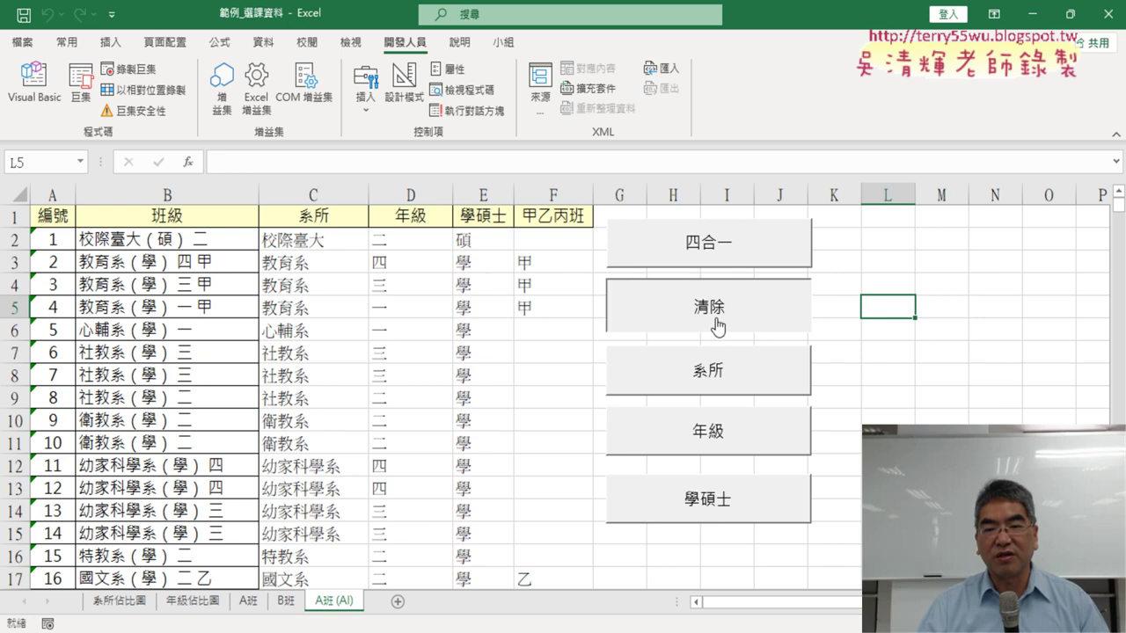
left_click(714, 322)
left_click(716, 248)
left_click(728, 314)
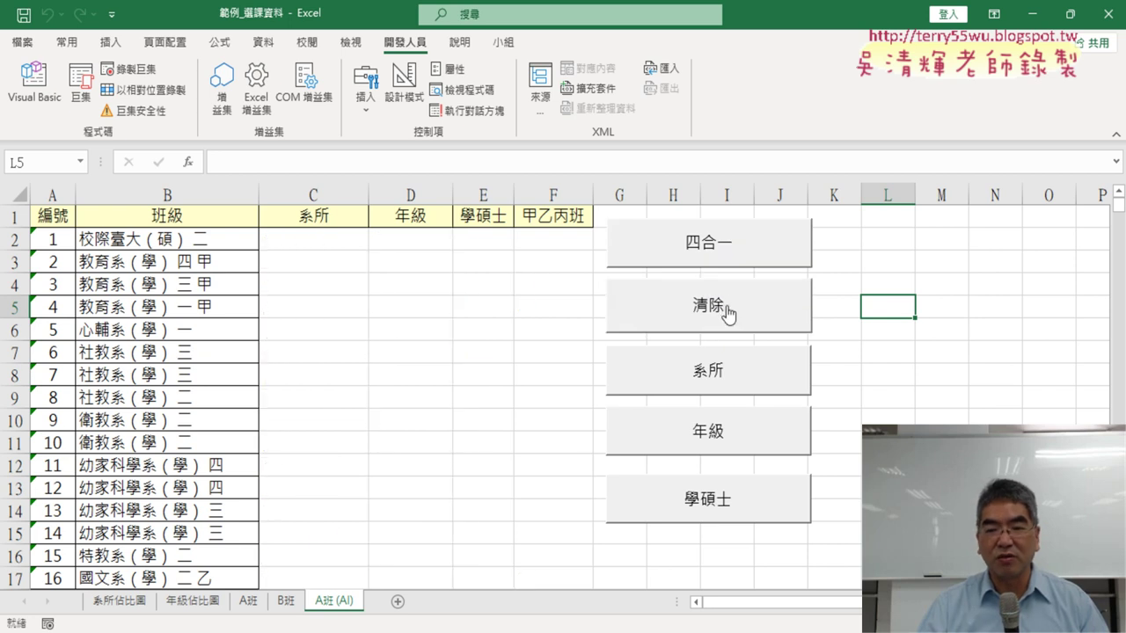
Duplicate the 學碩士 button and paste the copy below it
scroll(888, 420, "down", 1)
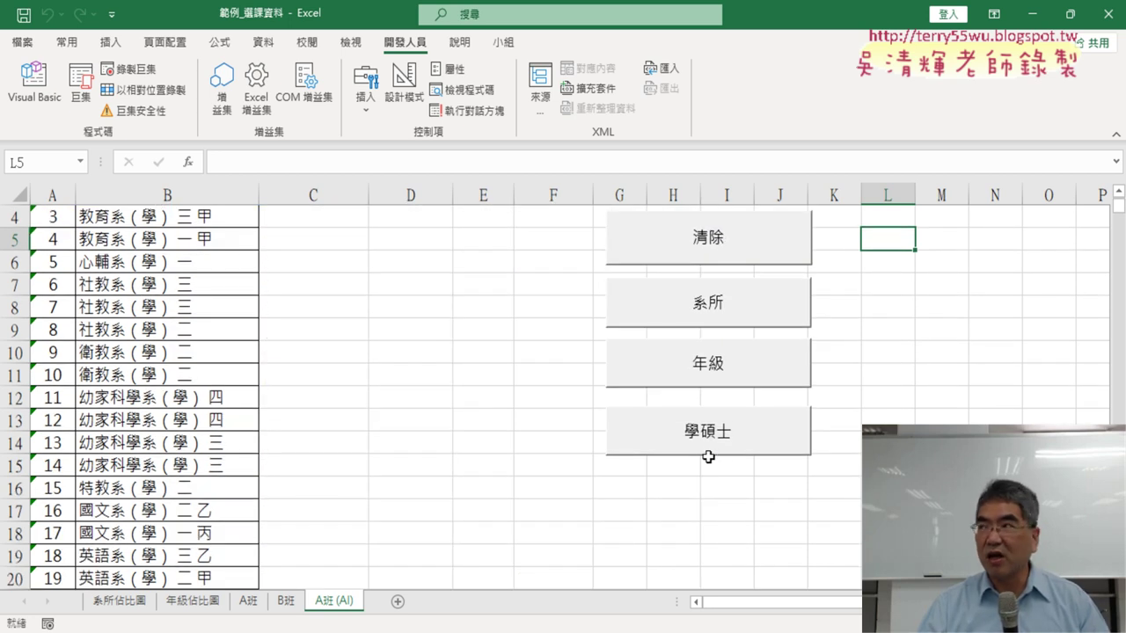
right_click(684, 438)
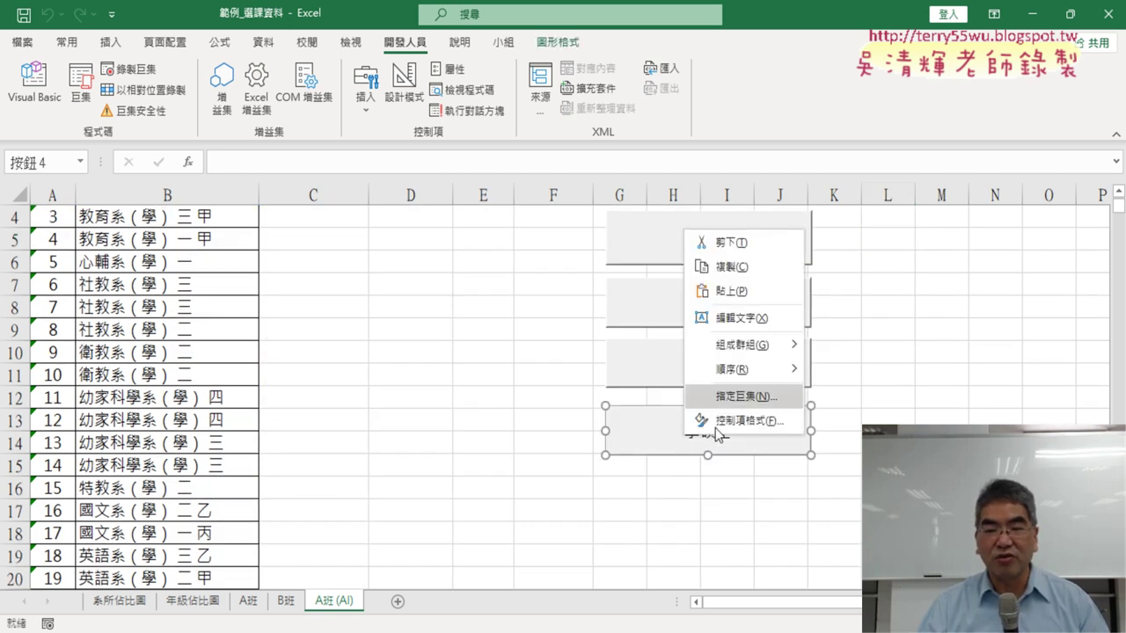
left_click(732, 266)
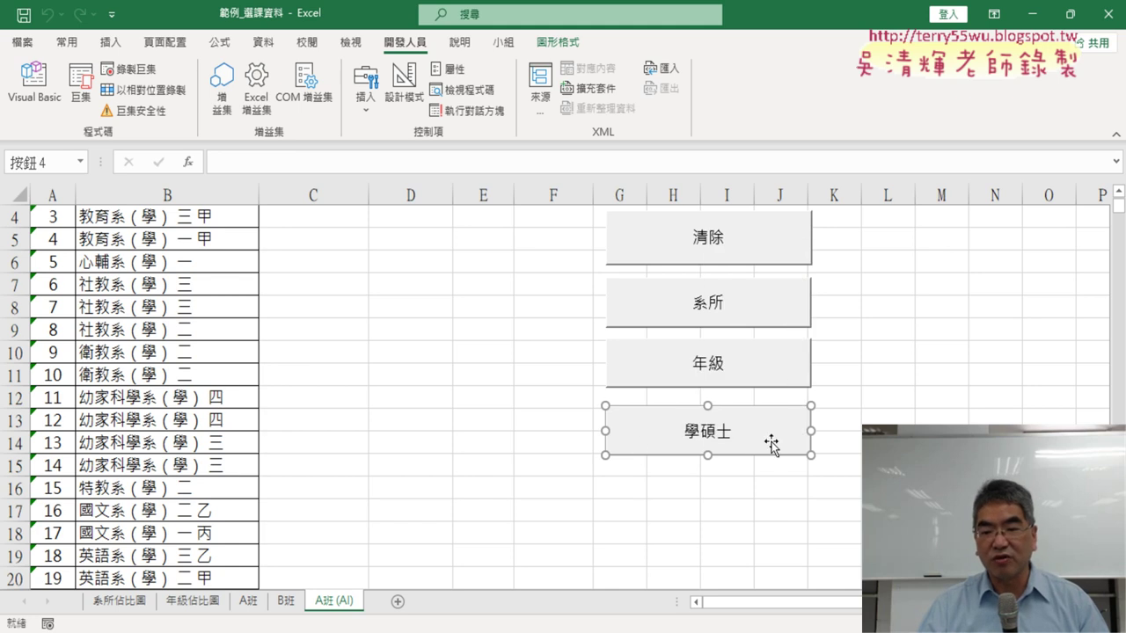
left_click(626, 472)
key("ctrl+v")
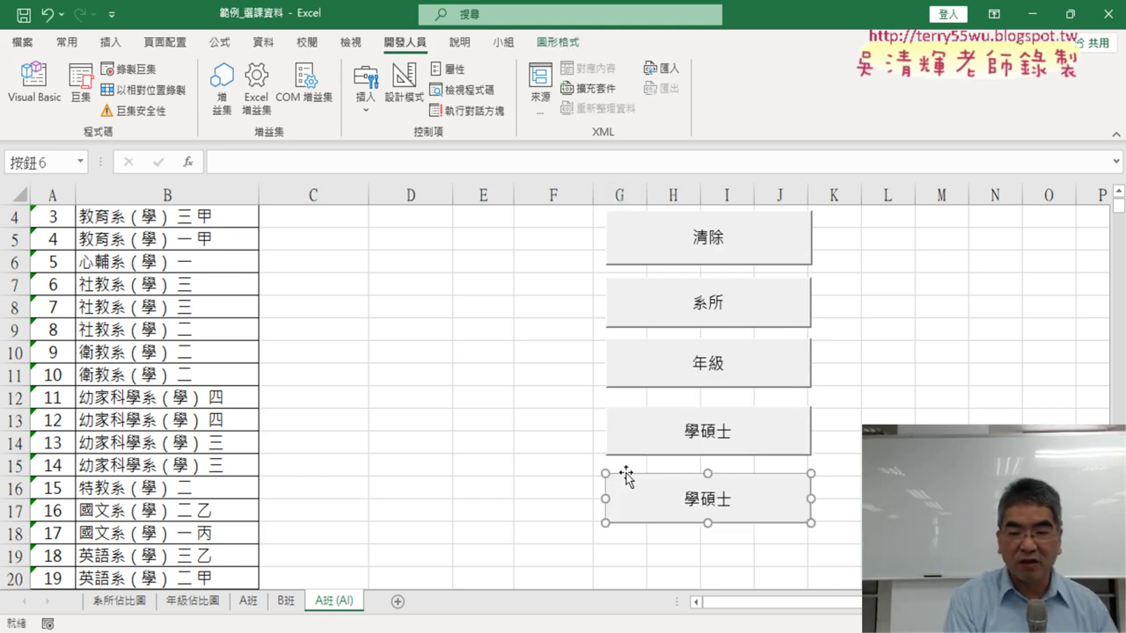
Assign the 甲乙丙班 macro to the new button, copying the macro name
scroll(620, 473, "up", 1)
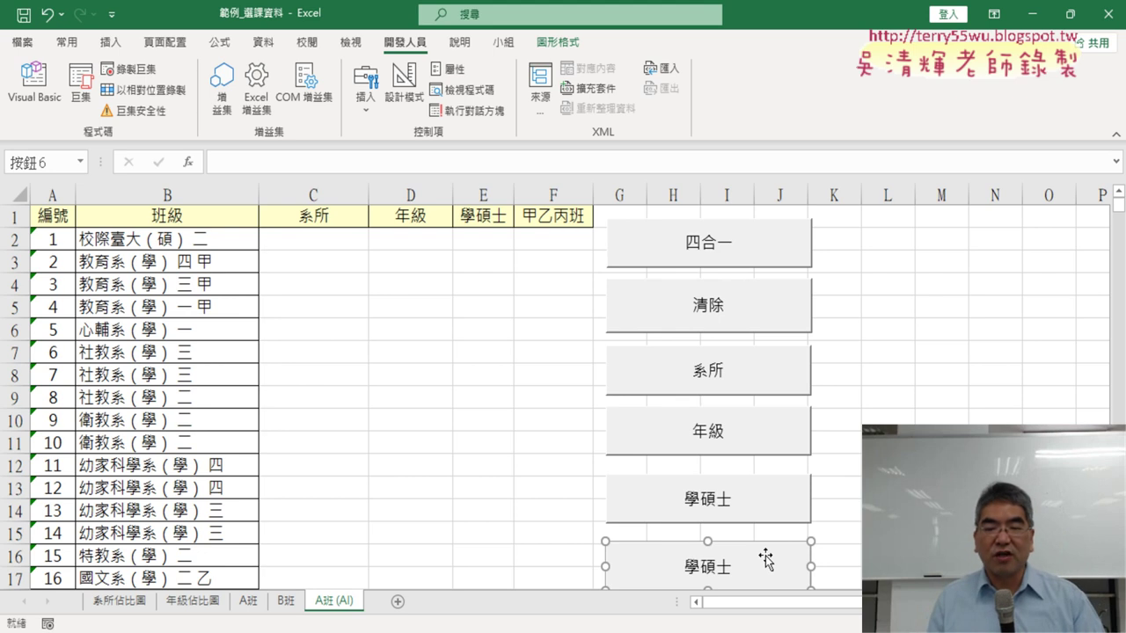
right_click(765, 555)
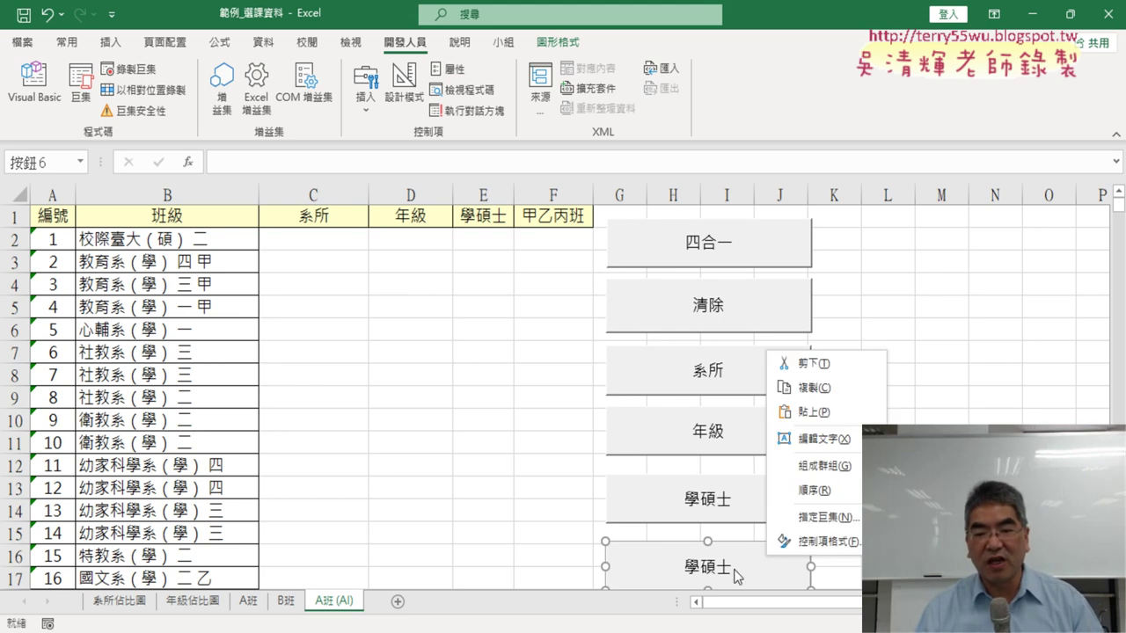
left_click(821, 521)
left_click(706, 359)
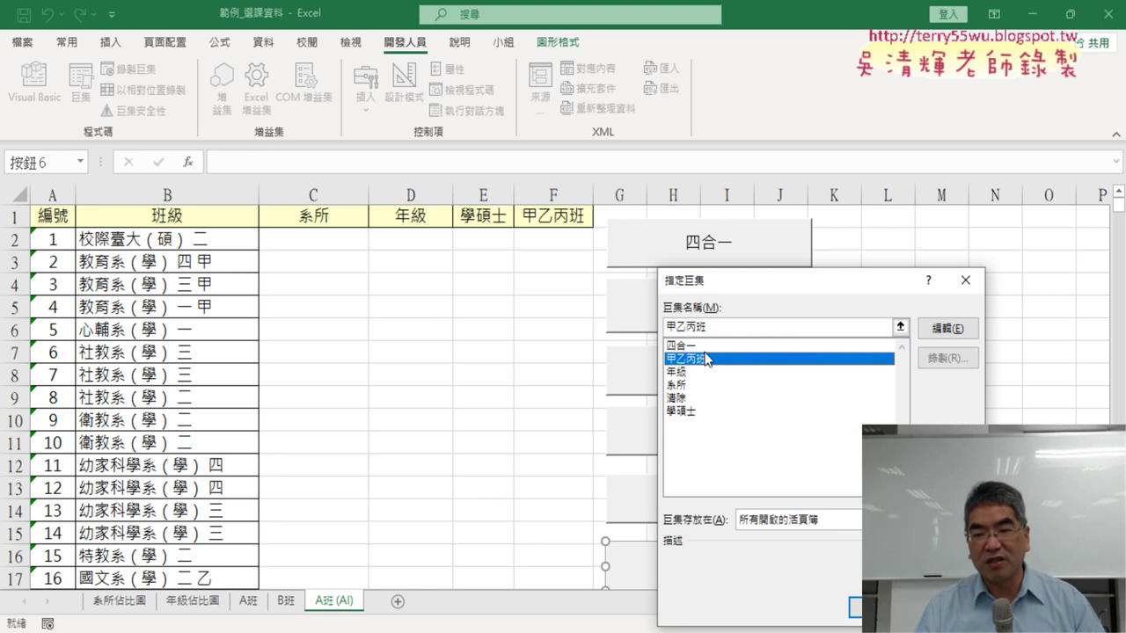
left_click_drag(708, 326, 651, 327)
right_click(690, 327)
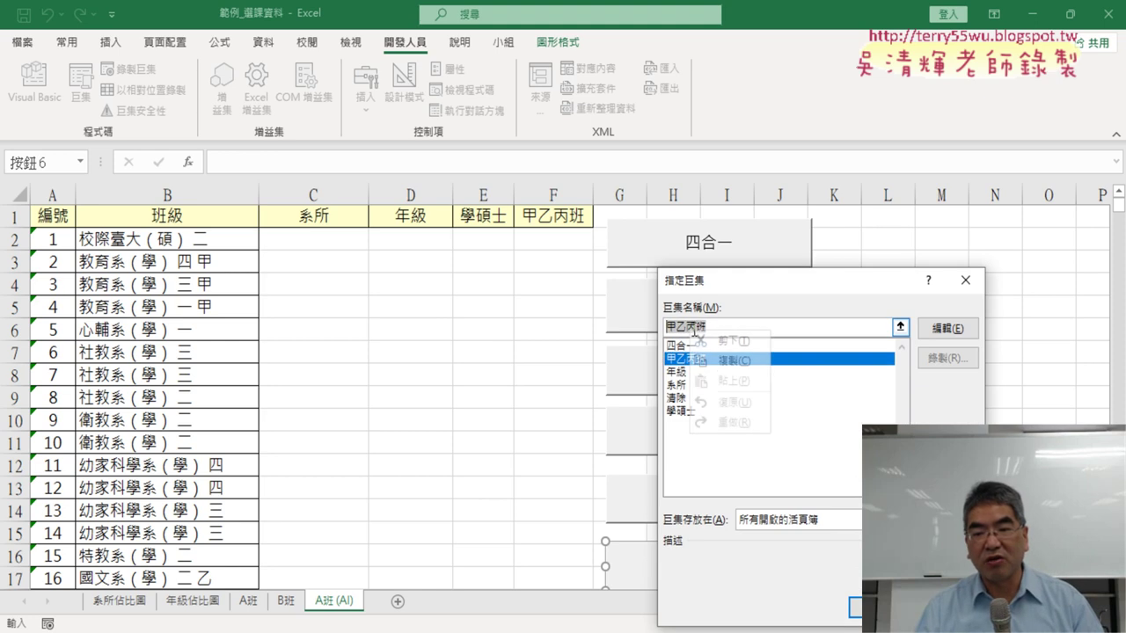
left_click(729, 360)
left_click(853, 607)
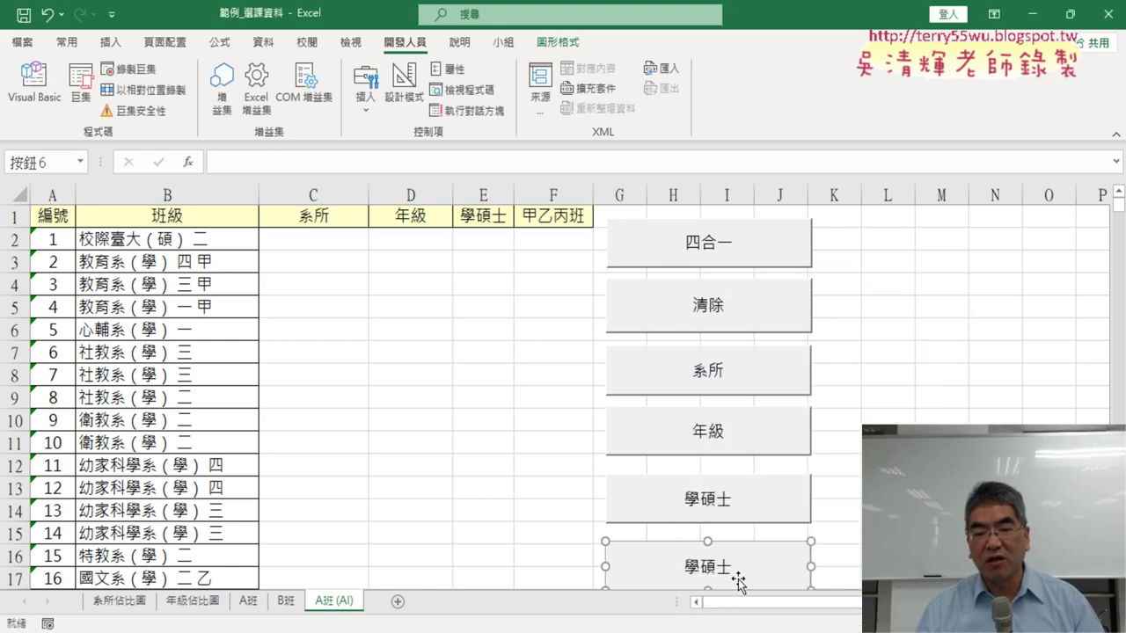
Change the new button's caption from 學碩士 to 甲乙丙班
left_click(689, 569)
key("Delete")
key("Delete")
key("Delete")
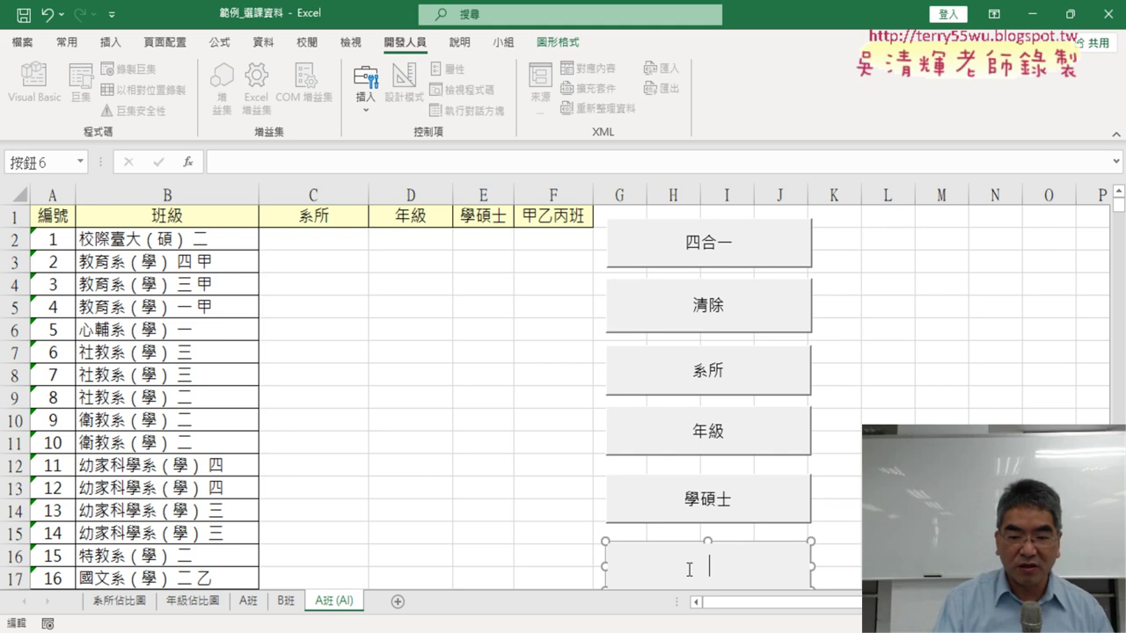
key("ctrl+v")
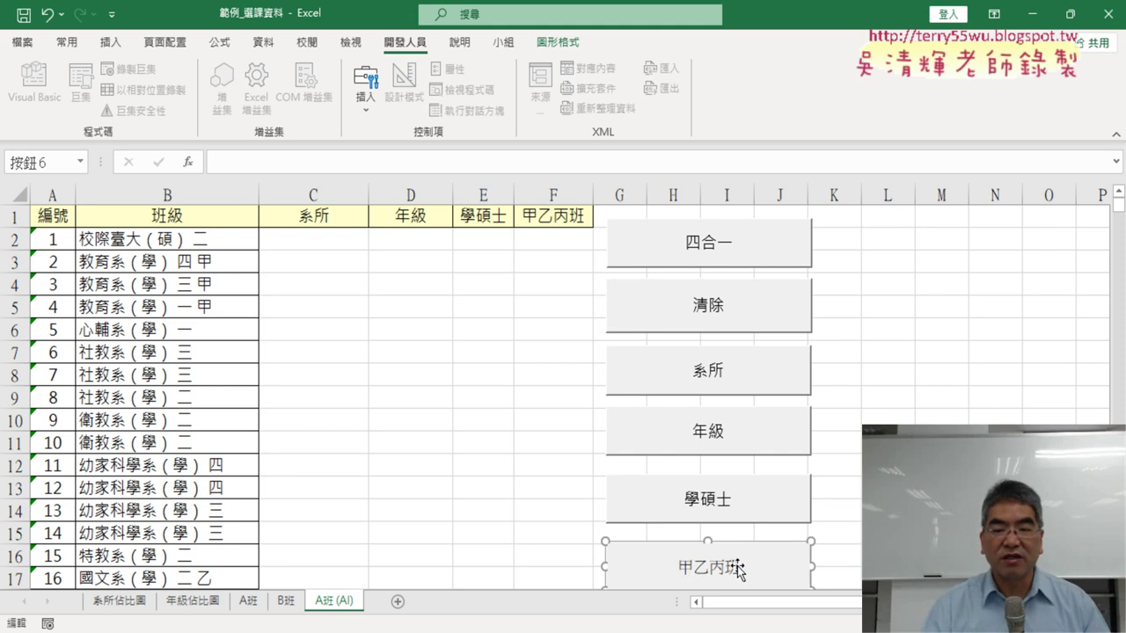
left_click(888, 510)
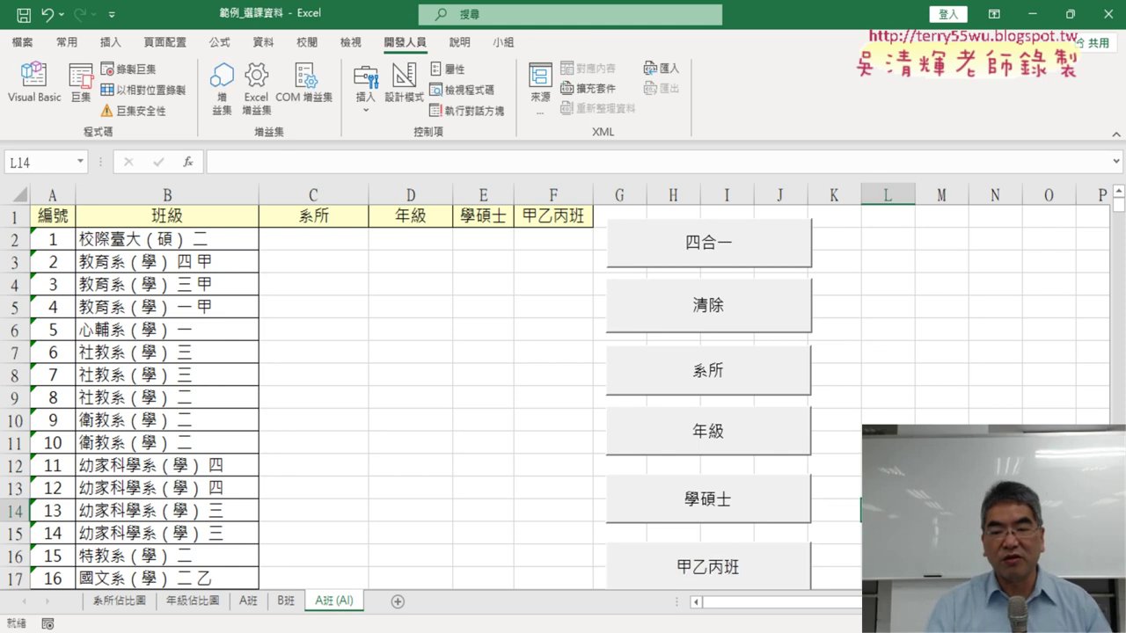
Run 甲乙丙班, clear with 清除, run 甲乙丙班 again, and check the formula in F2
left_click(729, 572)
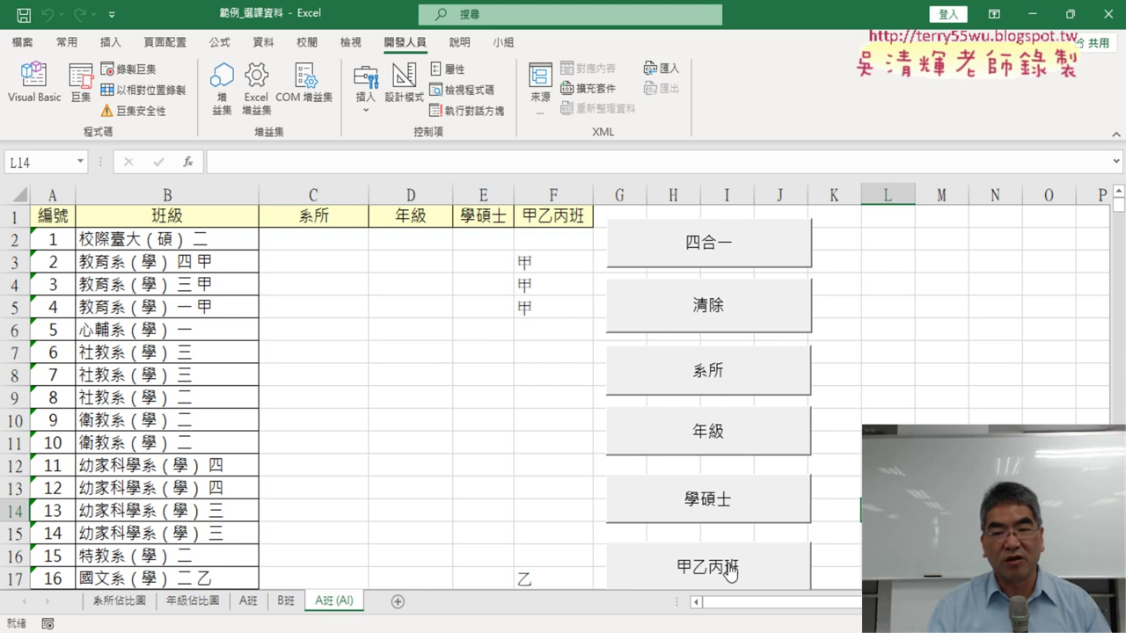
left_click(691, 317)
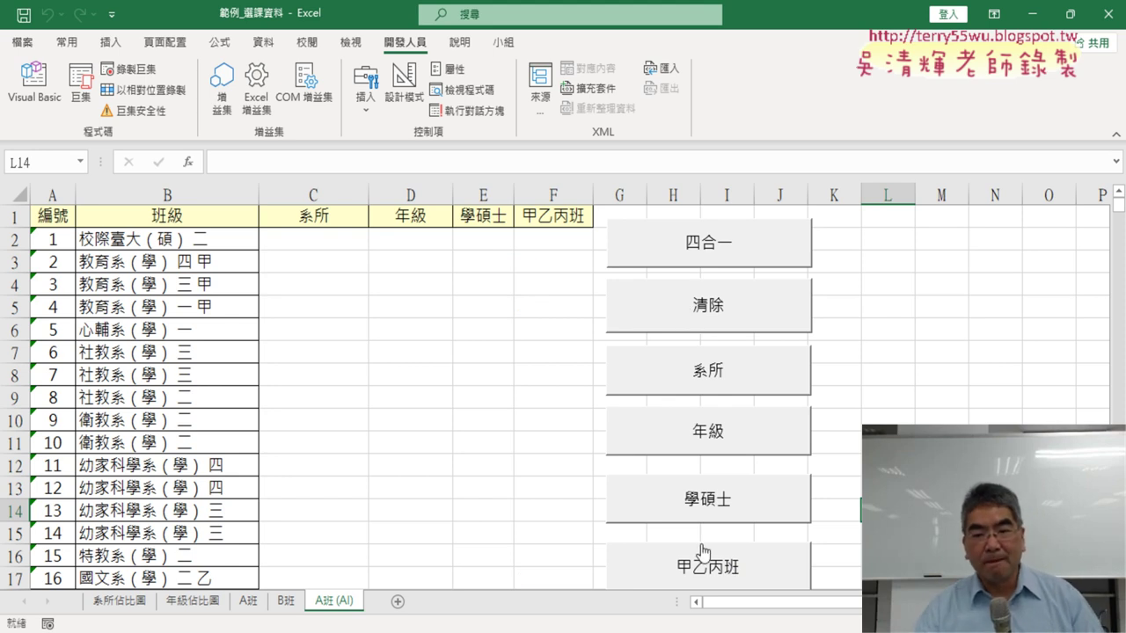
left_click(731, 570)
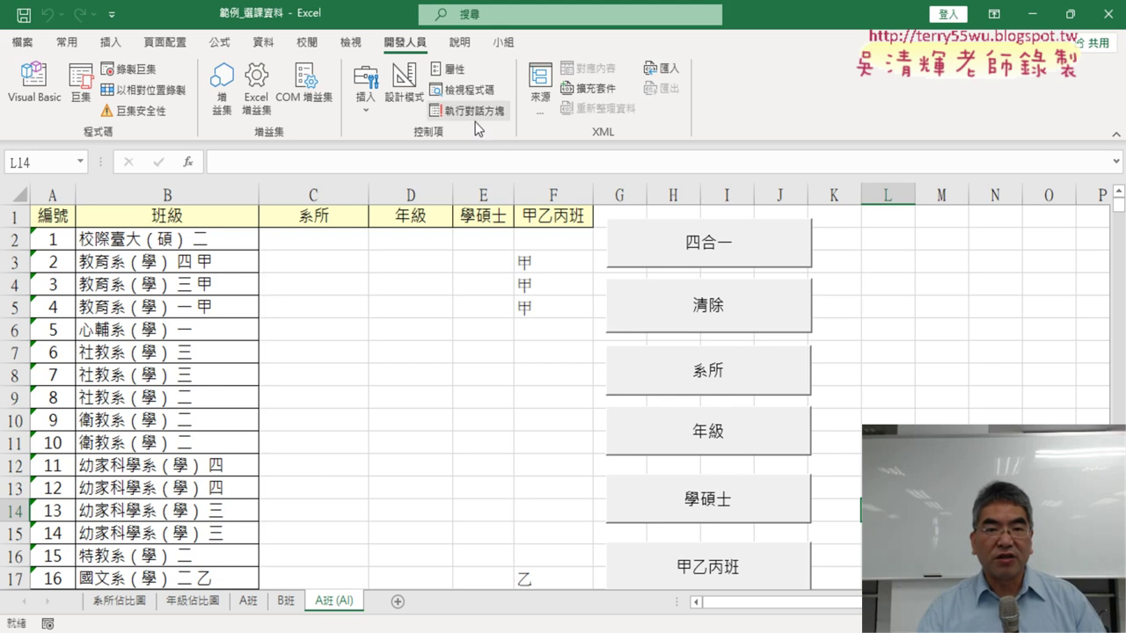
left_click(550, 239)
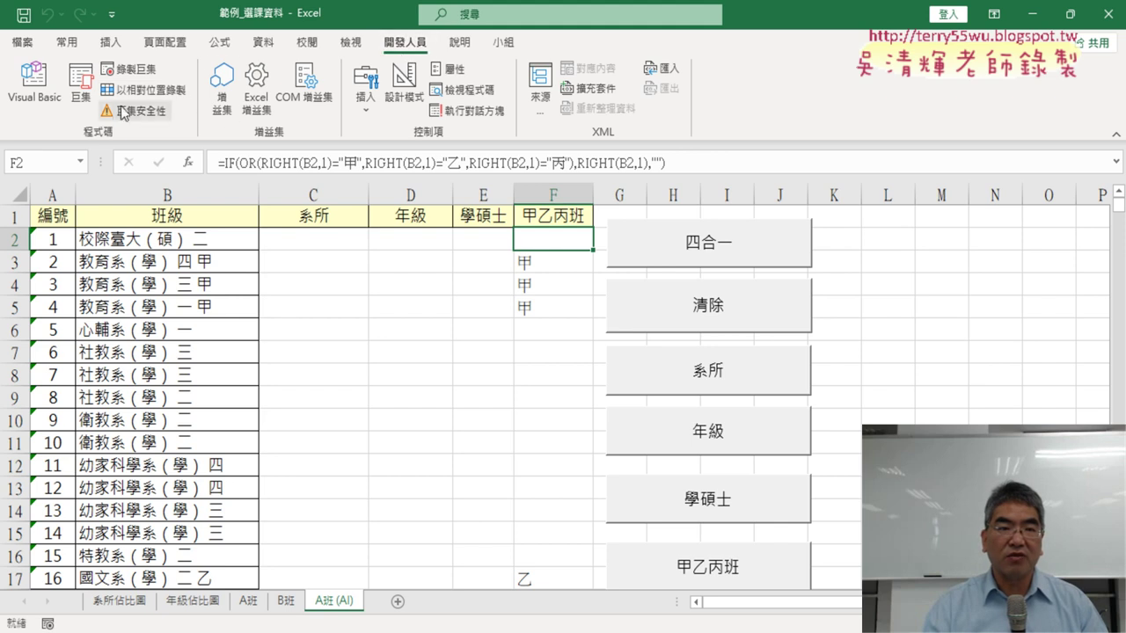
left_click(37, 104)
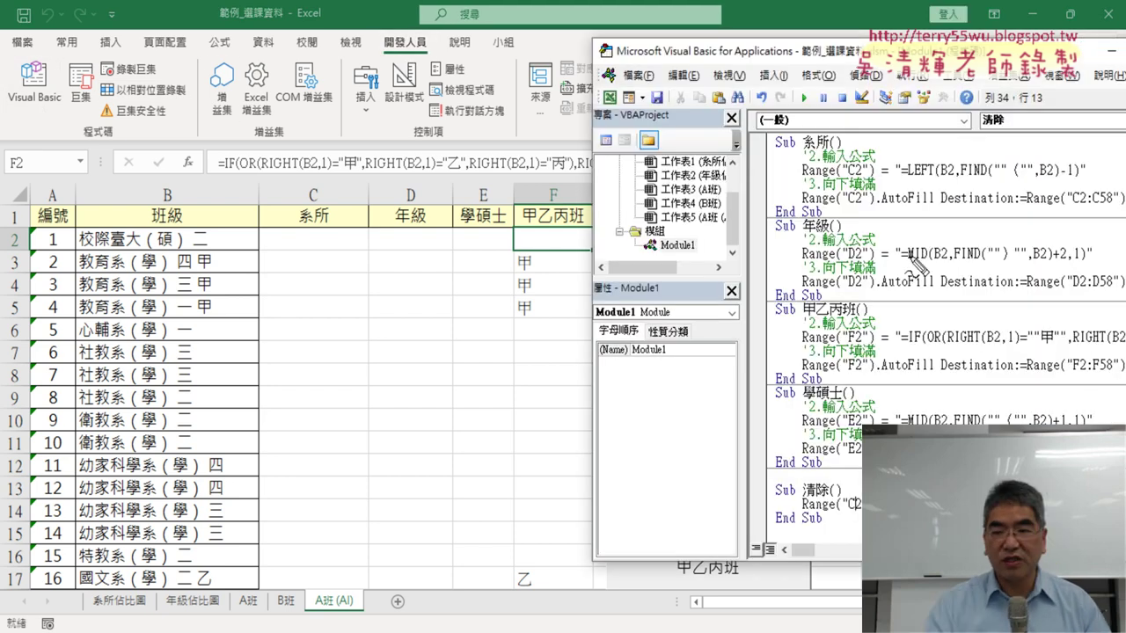
Review the Sub 甲乙丙班 code in Module1, highlighting parts of its IF/OR/RIGHT formula
left_click_drag(844, 306, 911, 298)
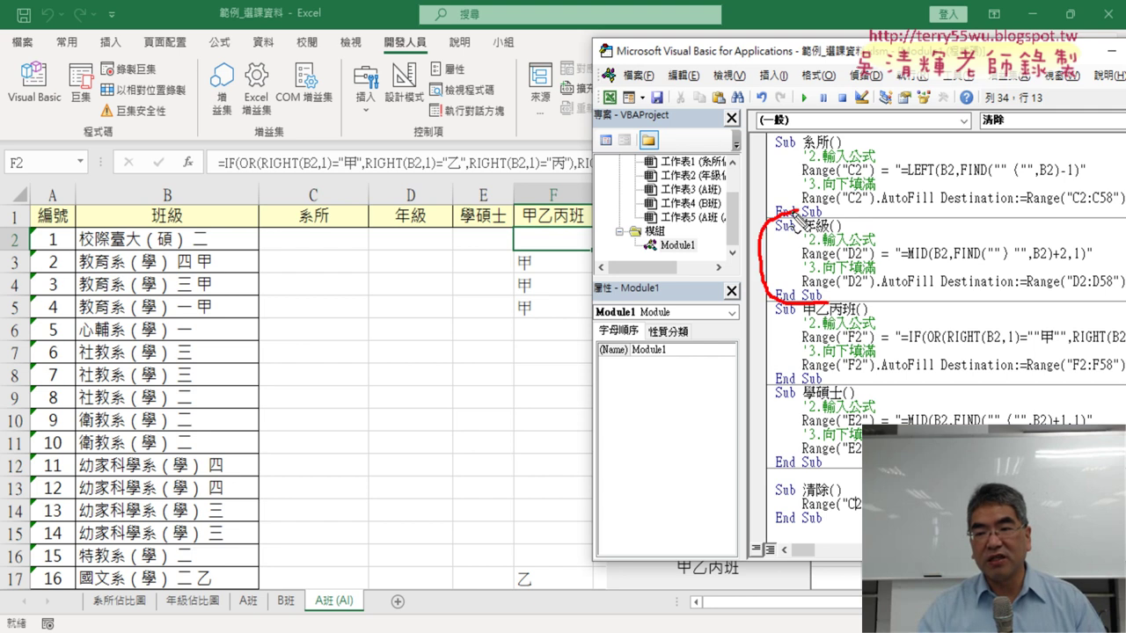
mouse_move(759, 257)
left_mouse_down()
mouse_move(739, 347)
mouse_move(717, 374)
left_mouse_up()
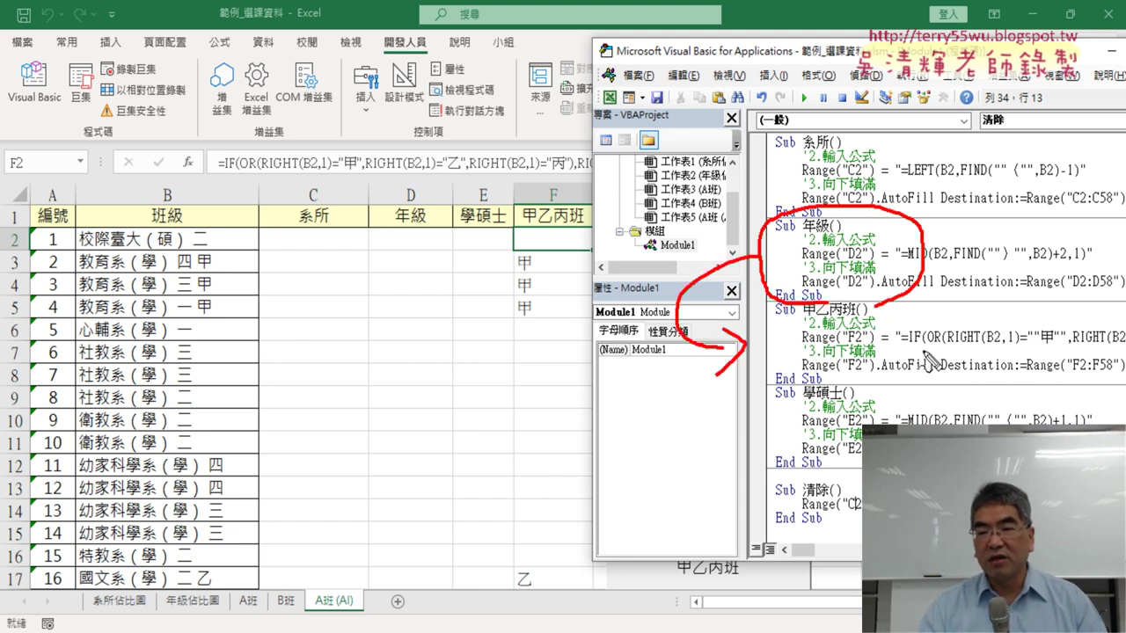
left_click_drag(922, 347, 1045, 346)
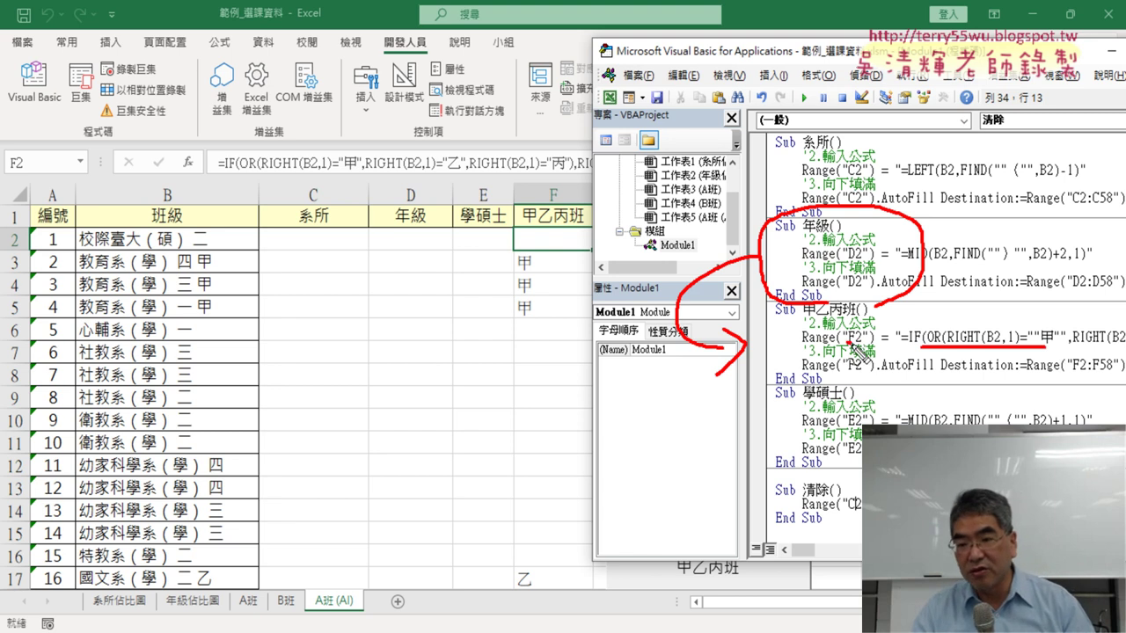
left_click_drag(848, 374, 858, 373)
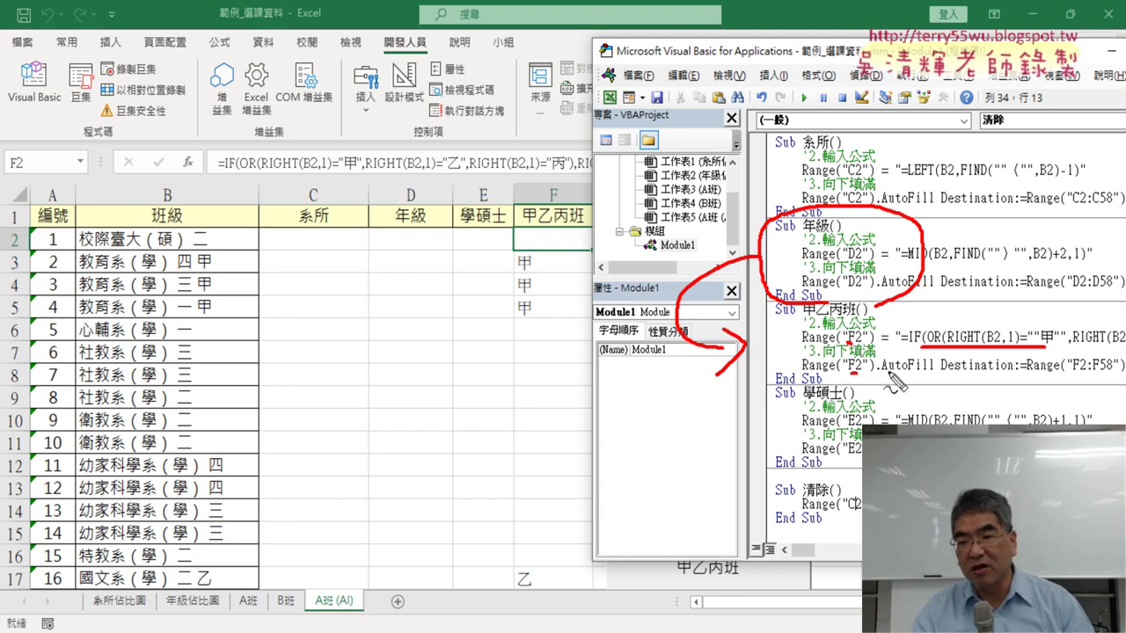
left_click_drag(1072, 370, 1097, 370)
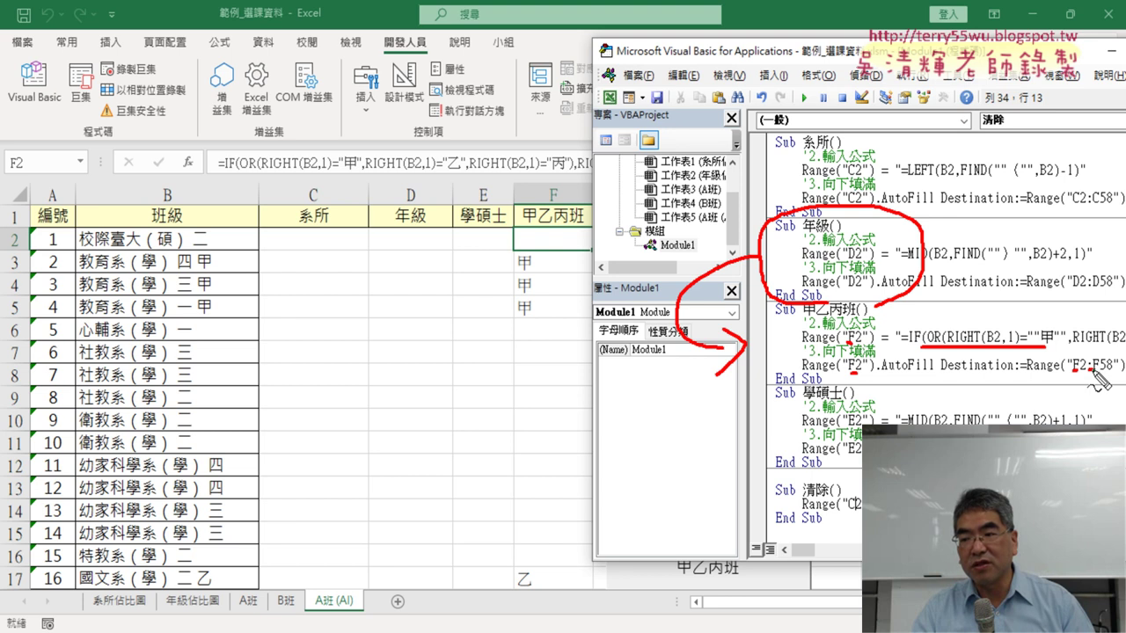
left_click_drag(847, 349, 856, 349)
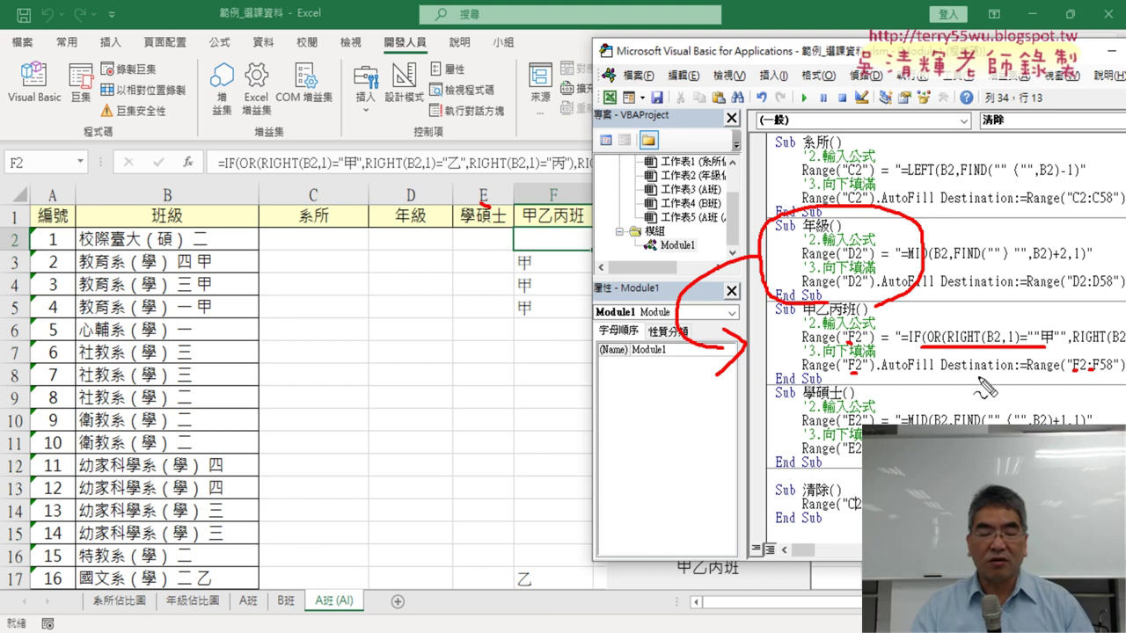
key("Escape")
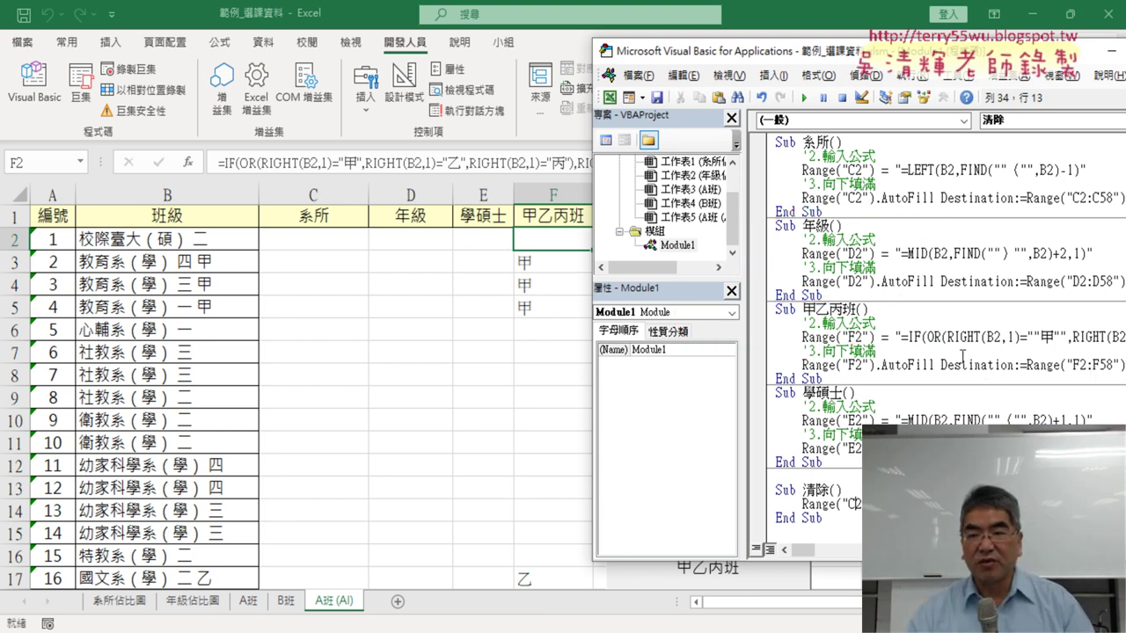
Highlight the Call 甲乙丙班 line in Sub 四合一, then return to the A班 sheet
scroll(903, 267, "up", 2)
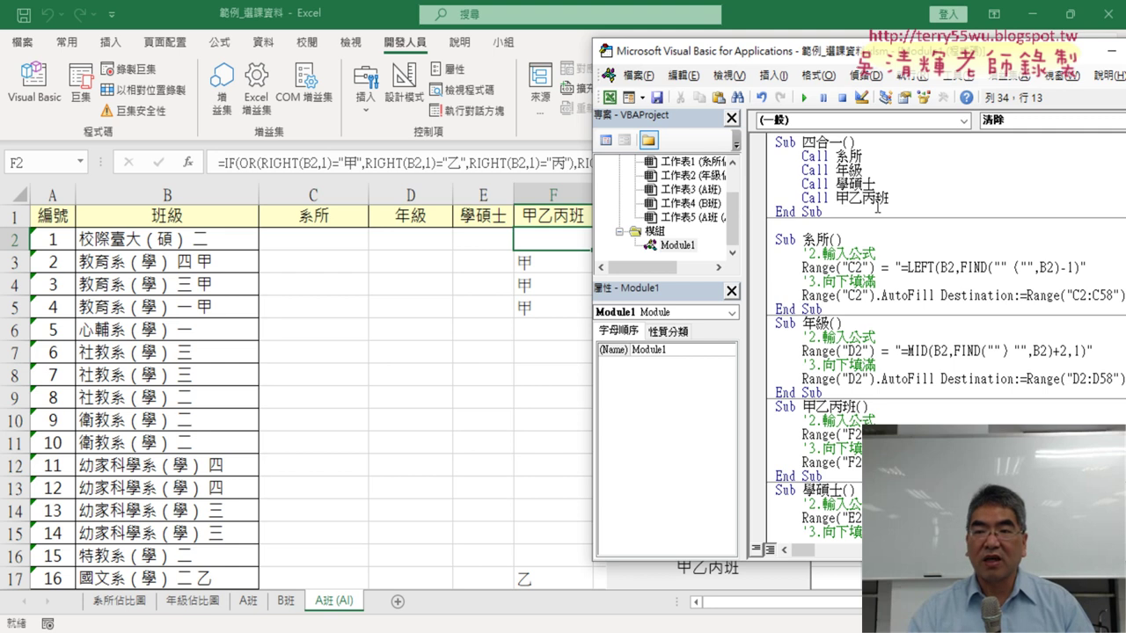
left_click_drag(900, 202, 807, 202)
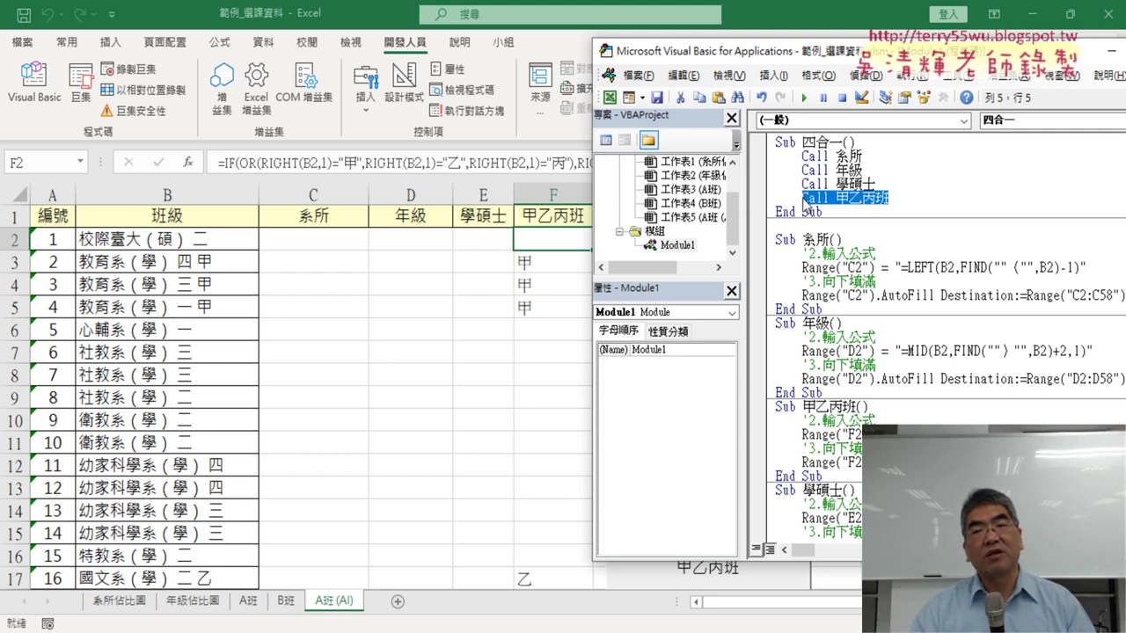
left_click(494, 423)
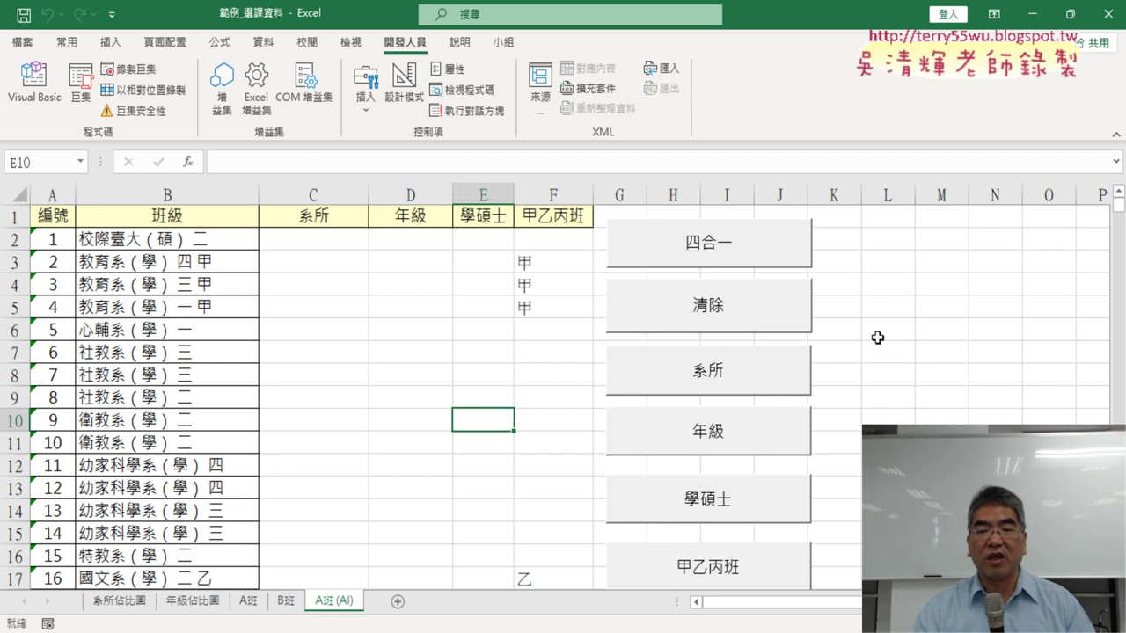